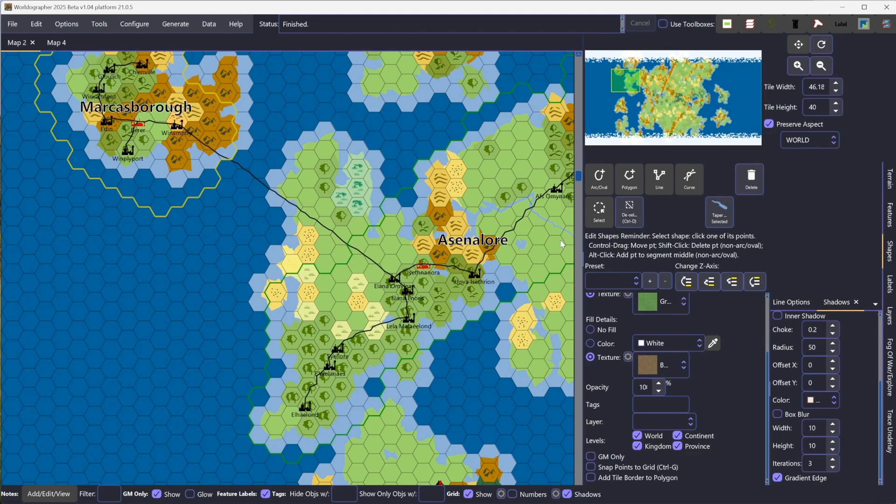
- Delete the road that crosses the sea between the Marcasborough island and Elana Omylean
click(603, 210)
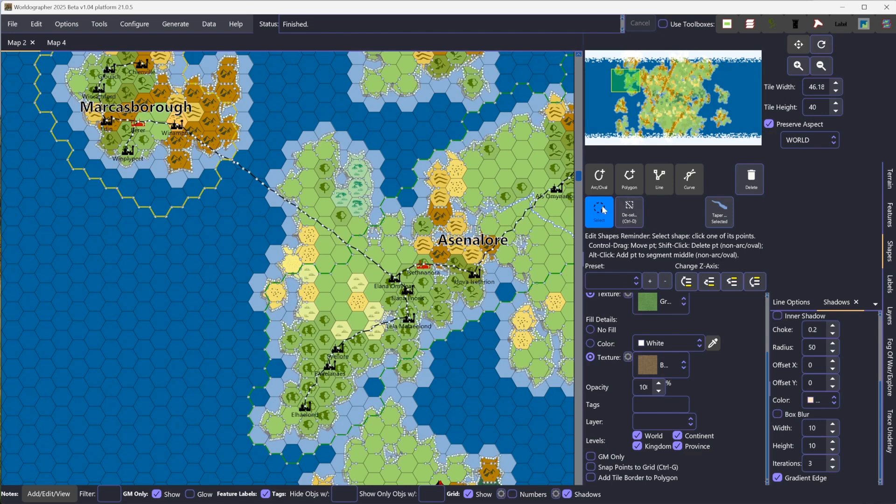
click(244, 169)
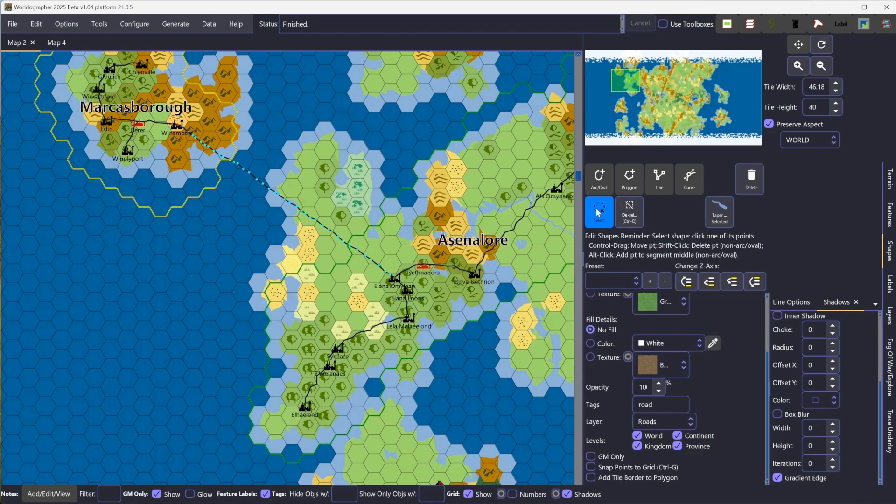
click(741, 175)
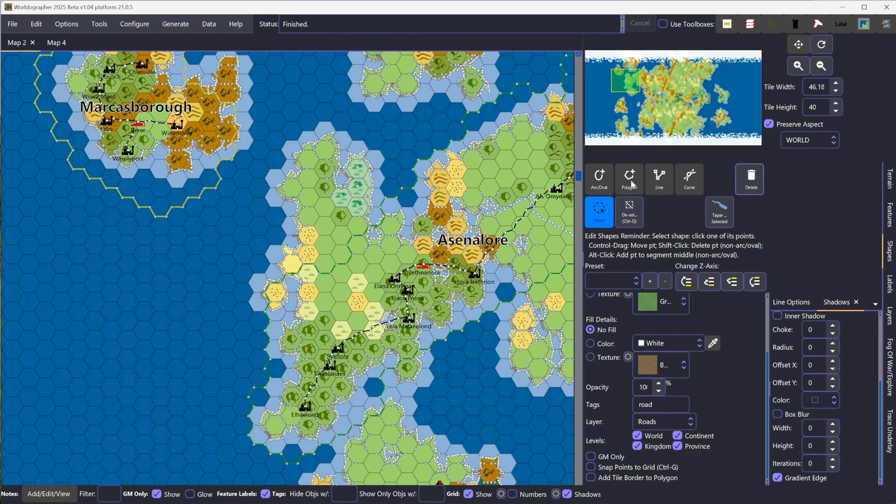
- Set up a line shape with the Shipping preset and review its stroke types, fill, tag and layer settings
click(657, 183)
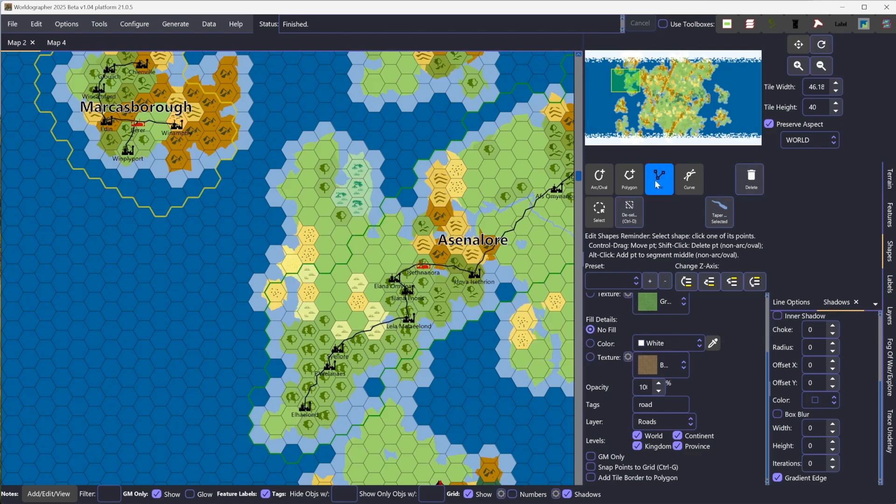
click(609, 279)
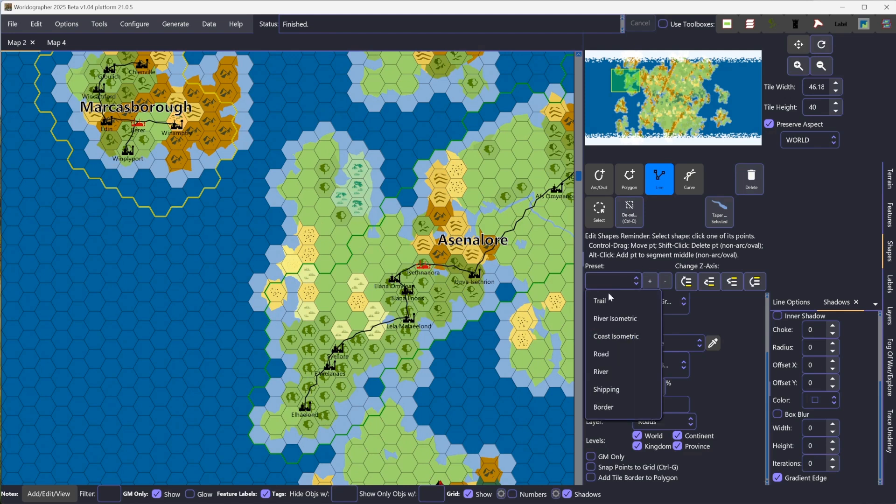
click(616, 394)
scroll(704, 322, up, 5)
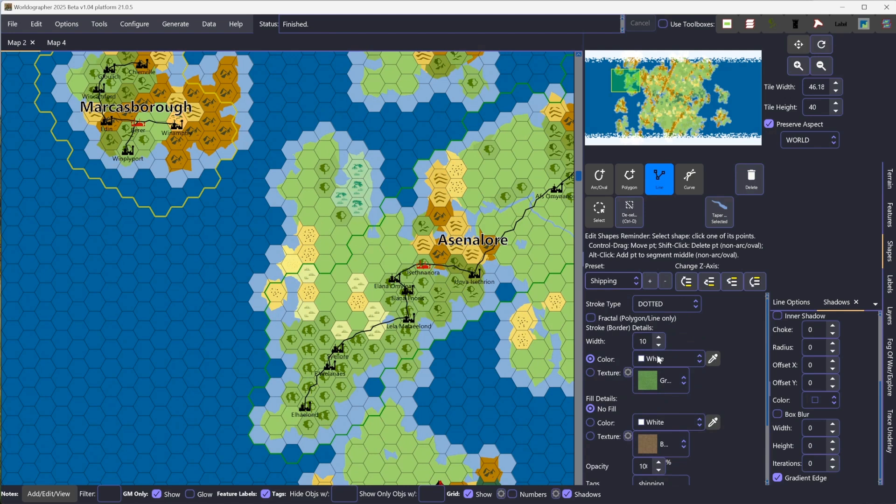
click(650, 306)
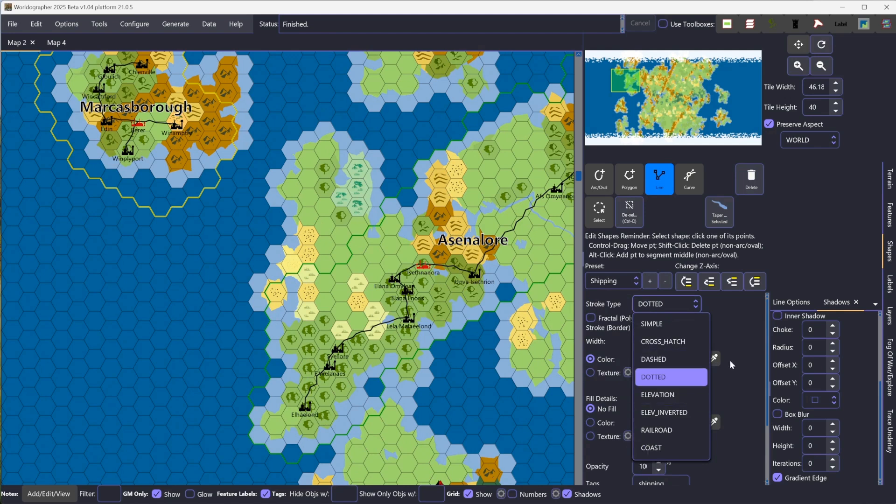
click(730, 321)
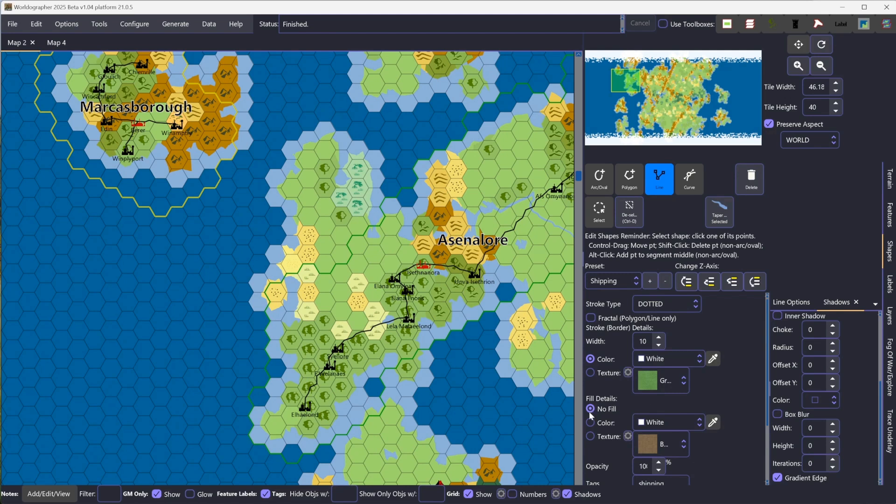
scroll(744, 433, down, 5)
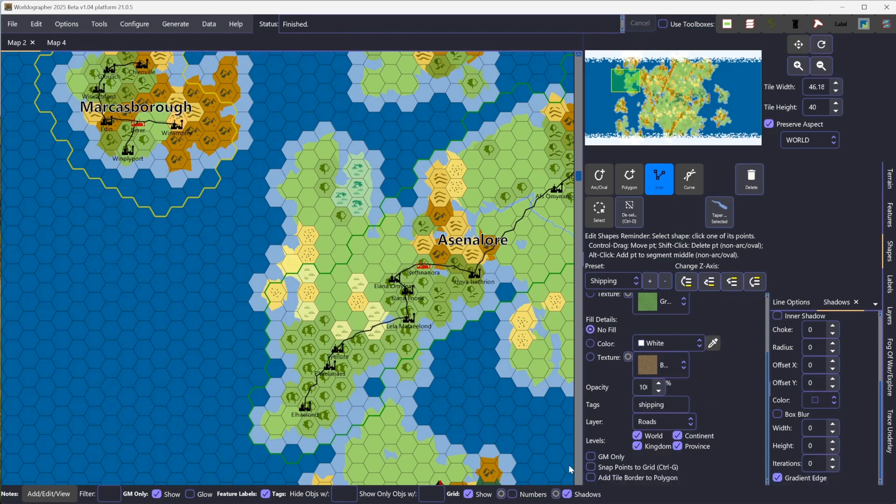
- Draw a dotted shipping route from Winplyport across the sea and down the west coast to the shore near Elhaelond
click(155, 167)
click(168, 176)
click(177, 179)
click(201, 167)
click(215, 164)
click(271, 182)
click(273, 195)
click(260, 280)
click(259, 307)
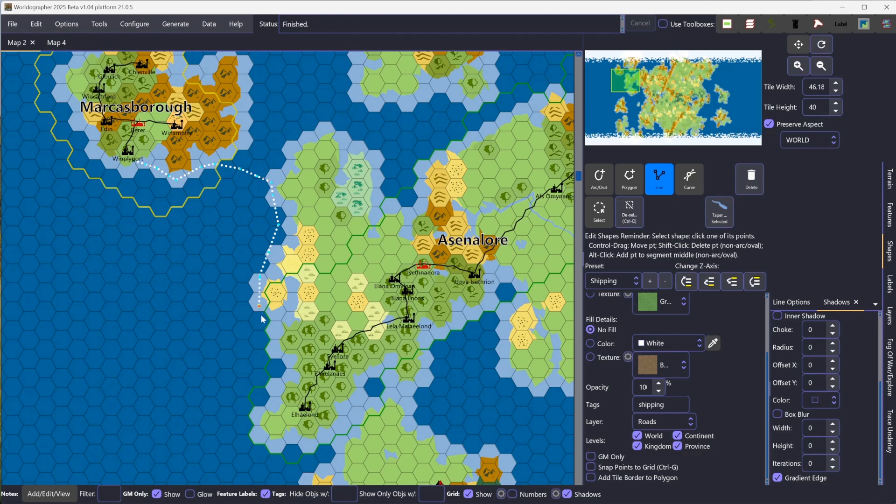
click(272, 368)
click(273, 384)
- Set the feature icon size to 60
click(891, 224)
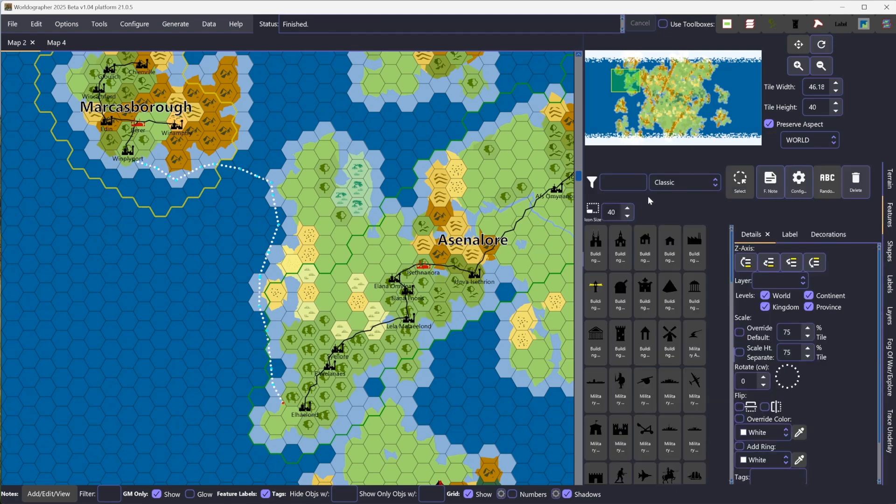
drag(612, 212, 593, 212)
text(60)
key(Return)
text(6)
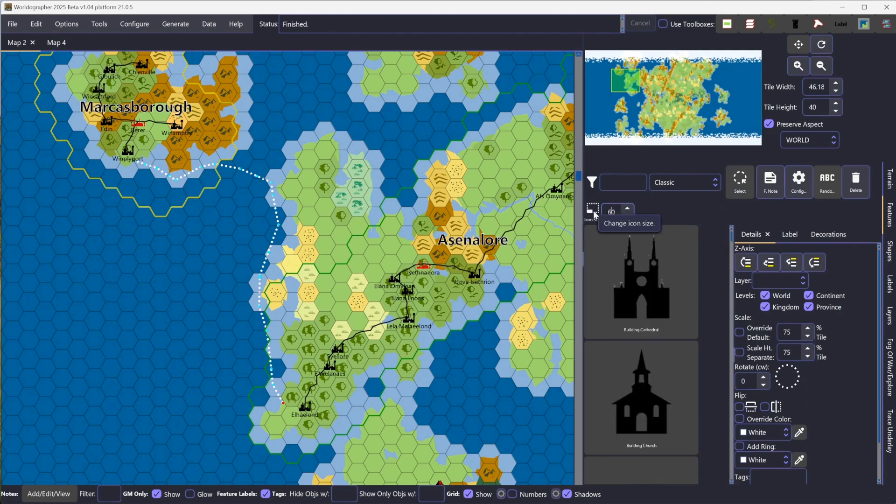
key(Return)
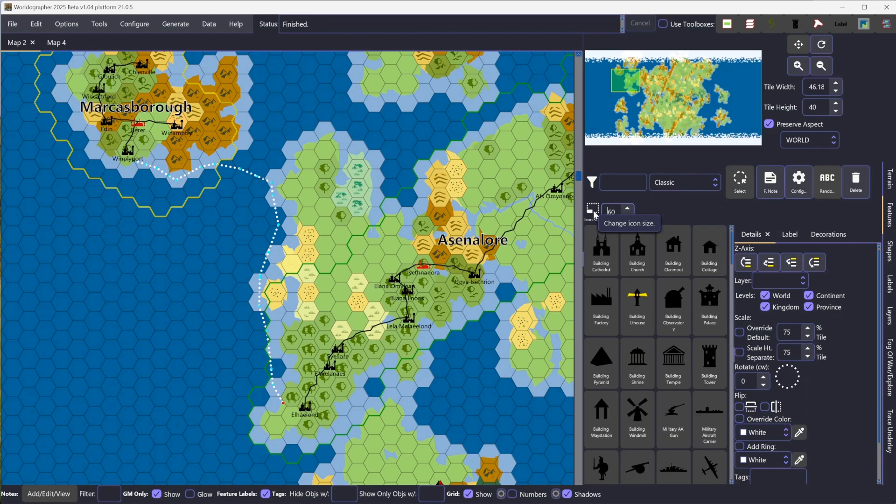
- Filter the features by "town" and place a Settlement Town on the coast just northwest of Elhaelond
click(626, 183)
text(town)
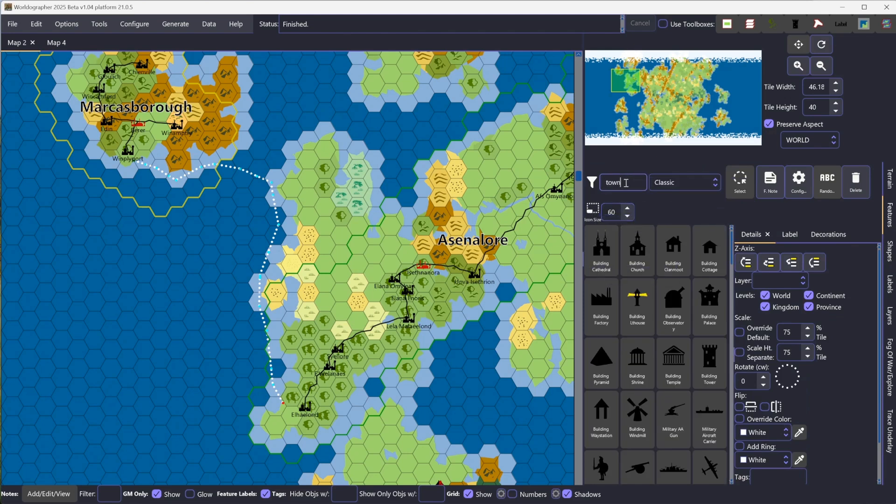
click(606, 252)
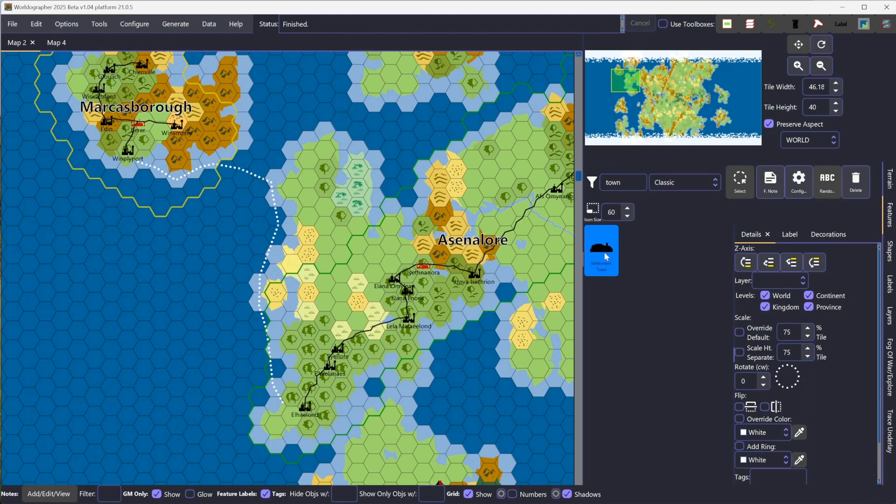
click(538, 314)
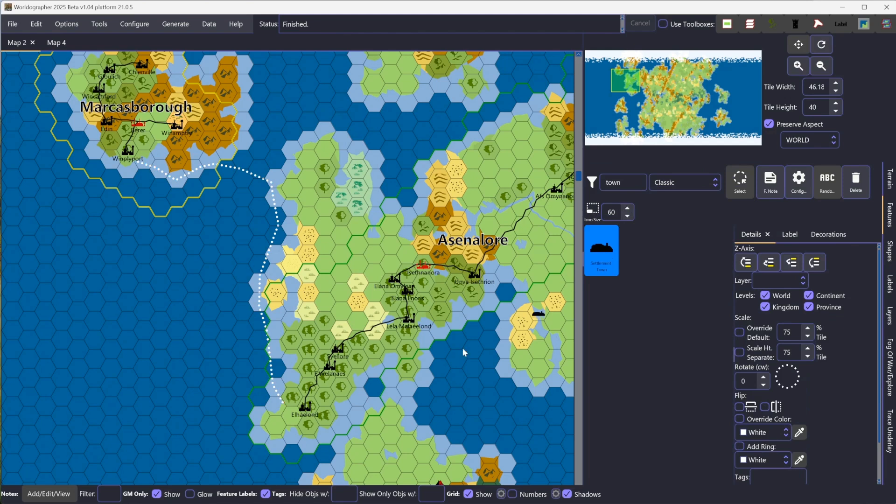
click(294, 399)
- Draw a short line with the Road preset from the new coastal town to Elhaelond
click(891, 248)
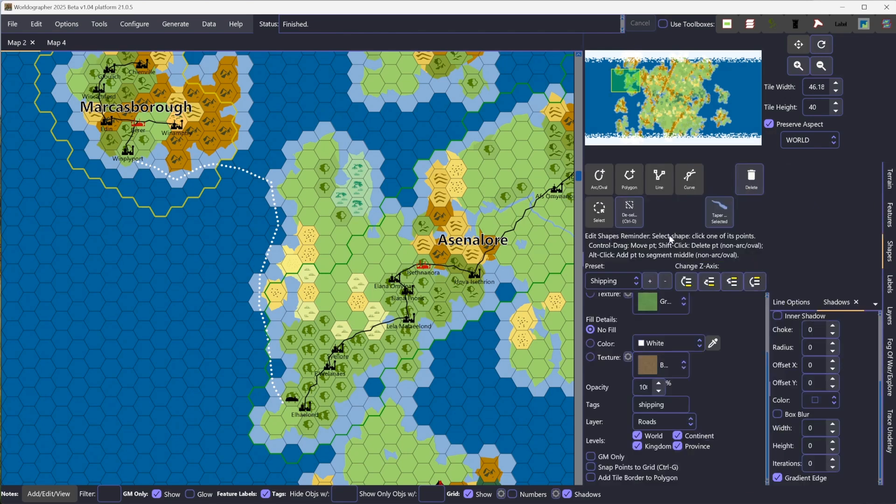
click(601, 285)
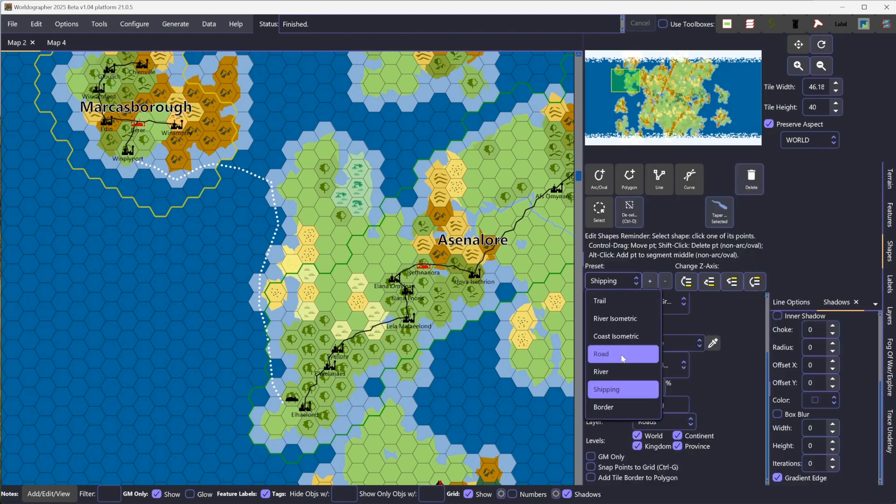
click(606, 354)
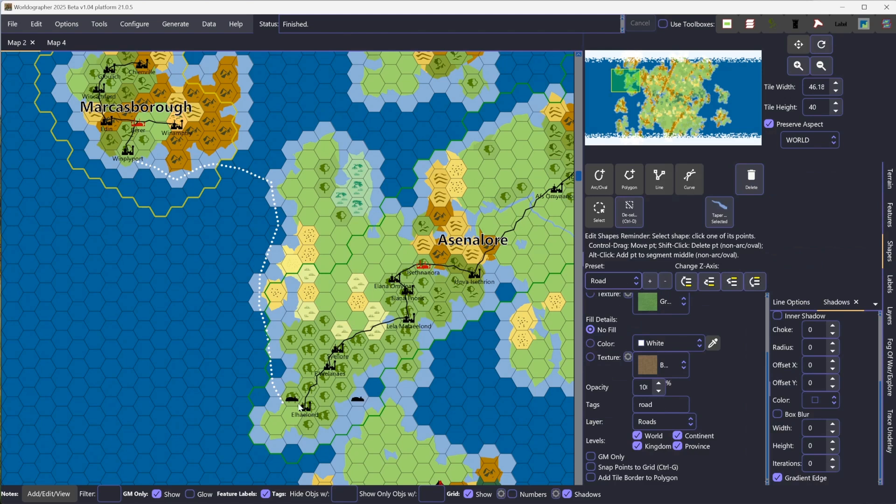
click(656, 183)
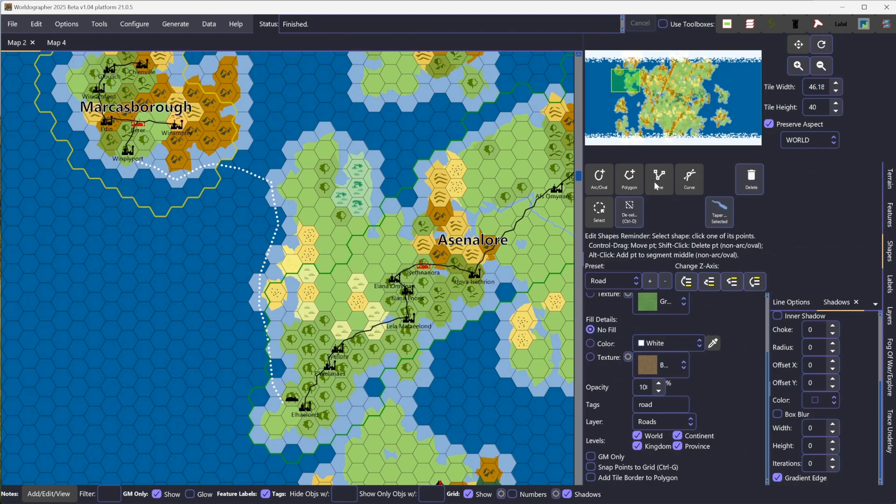
click(289, 403)
click(296, 406)
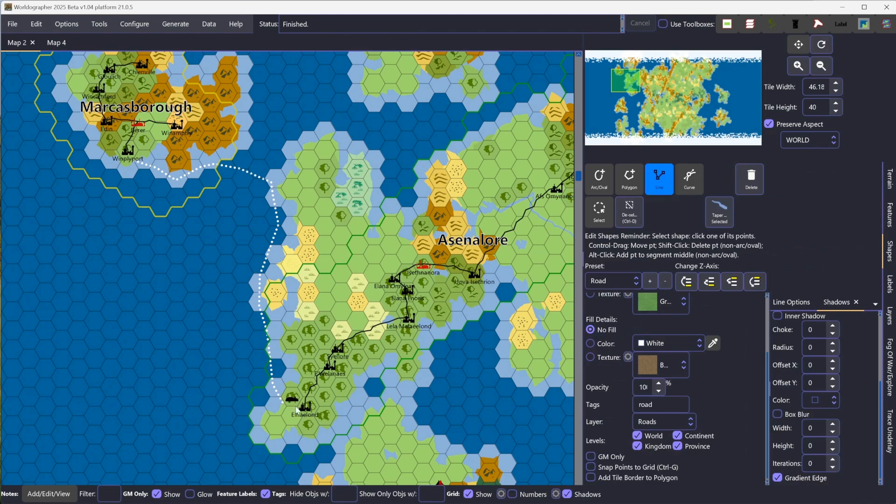
double_click(304, 408)
- Select the shipping route and move its southern end point closer to the new coastal town
click(594, 215)
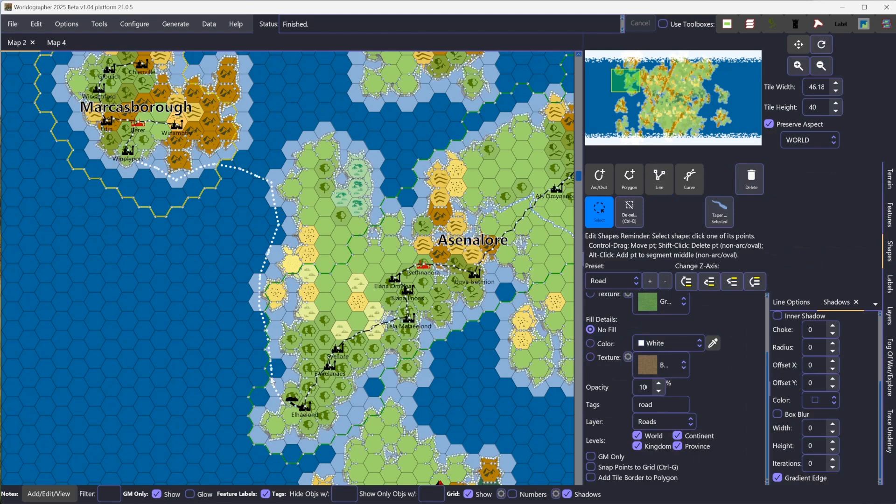
click(273, 372)
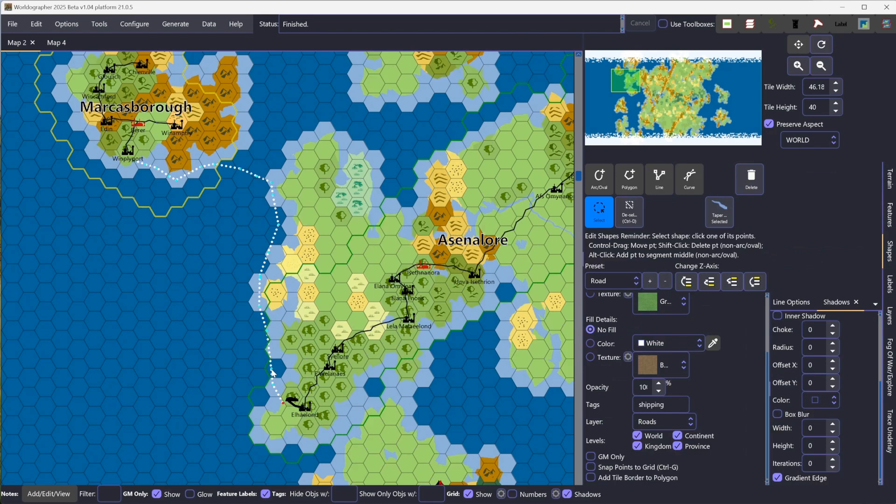
scroll(288, 399, up, 1)
scroll(288, 398, up, 3)
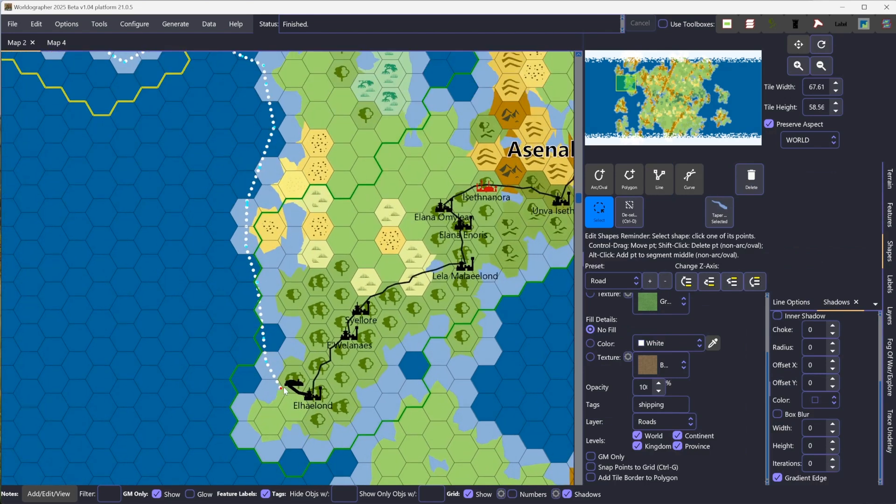
drag(282, 388, 284, 381)
- Review the standalone label settings and the label options available for features, such as distance, position and style
click(889, 283)
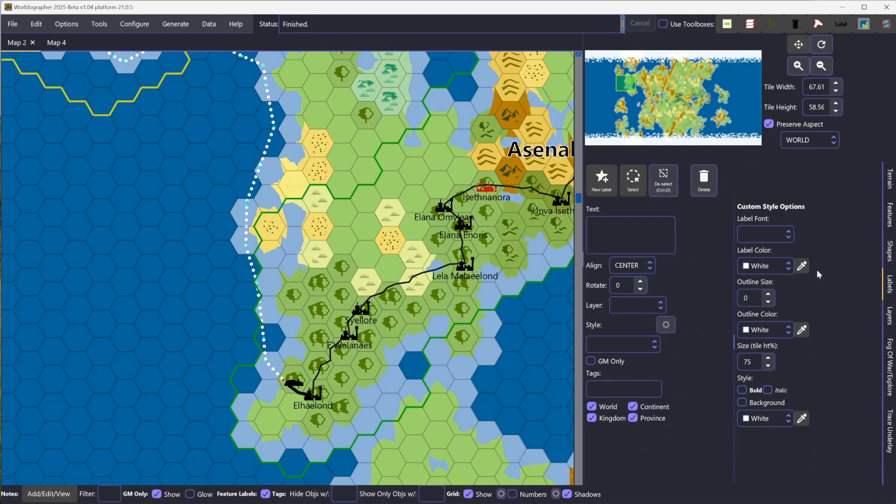
click(890, 252)
click(890, 217)
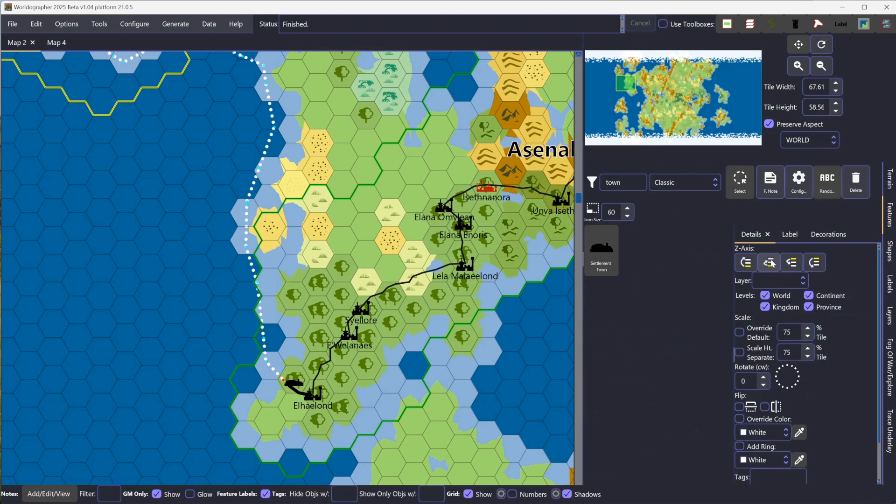
click(789, 235)
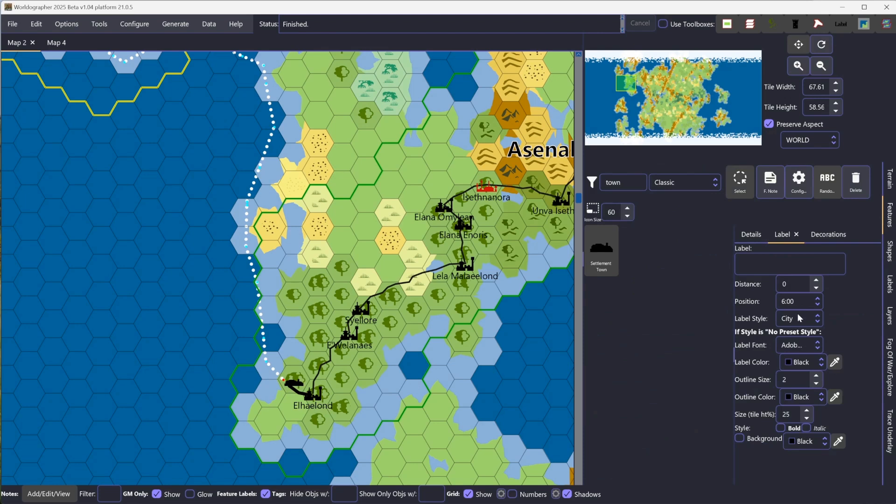
- Move the Ludrabalu nation label up and to the left, clear of the Tanbrah settlement
click(891, 285)
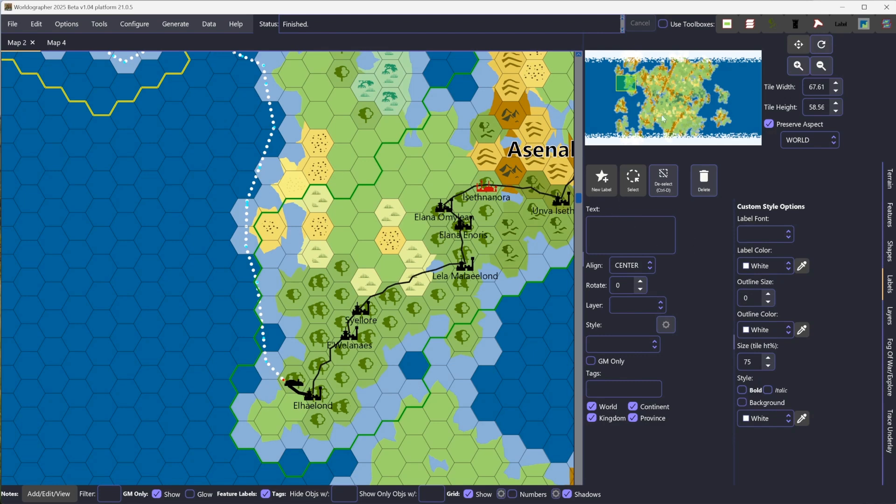
click(631, 85)
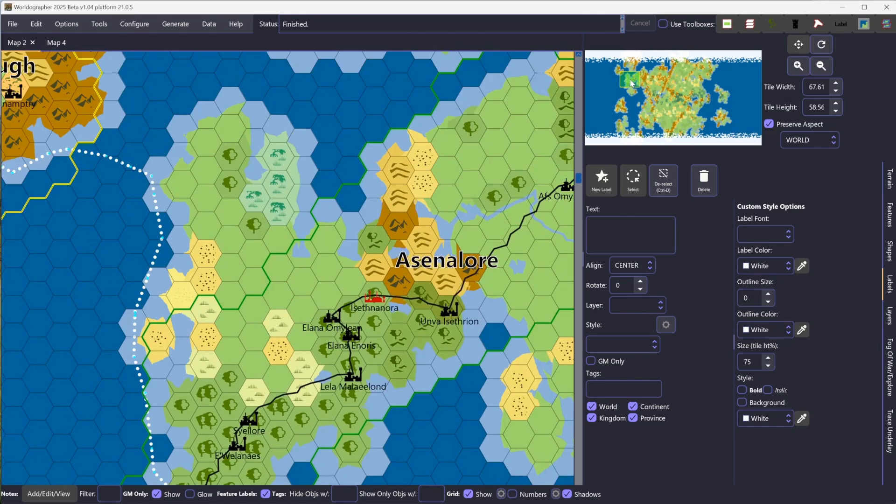
drag(631, 84, 626, 81)
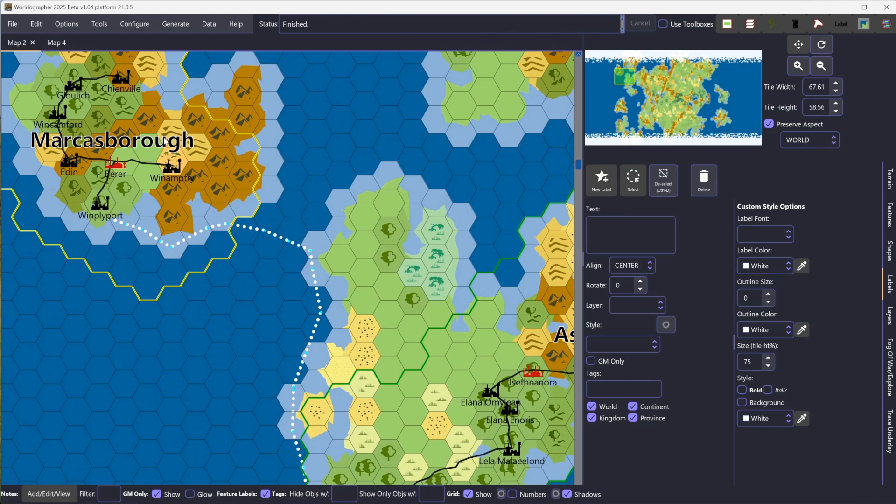
drag(626, 78, 674, 77)
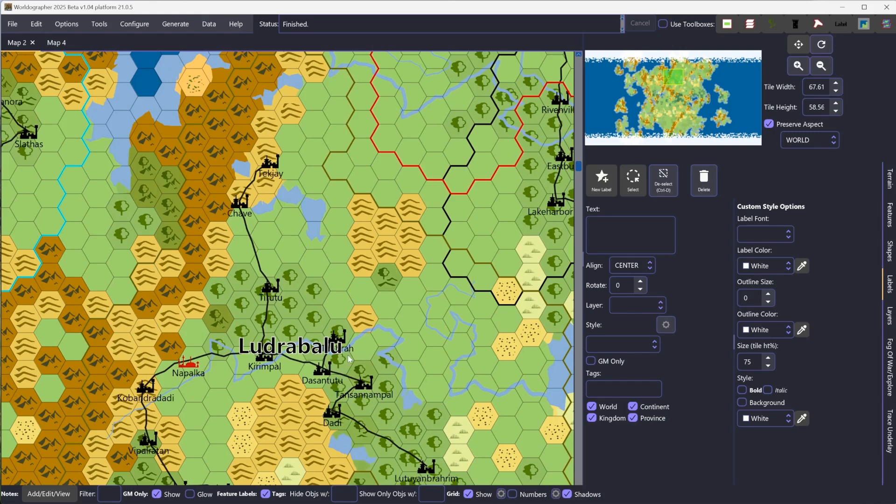
click(625, 183)
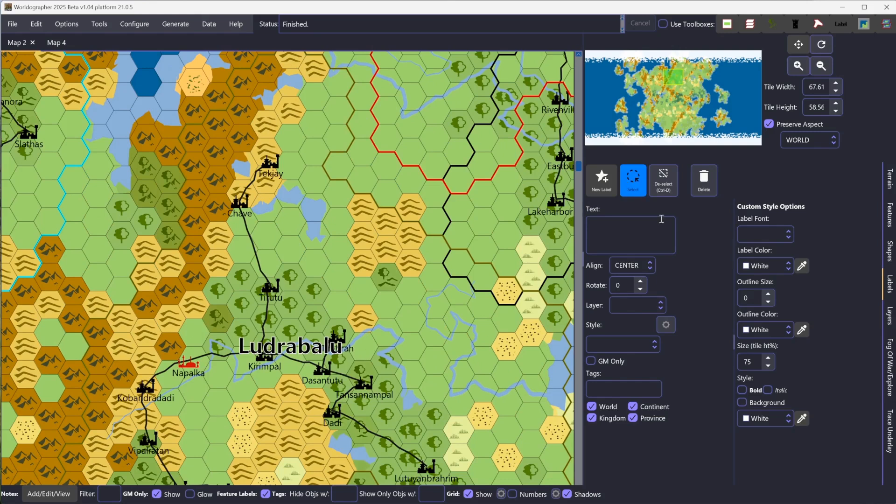
click(296, 350)
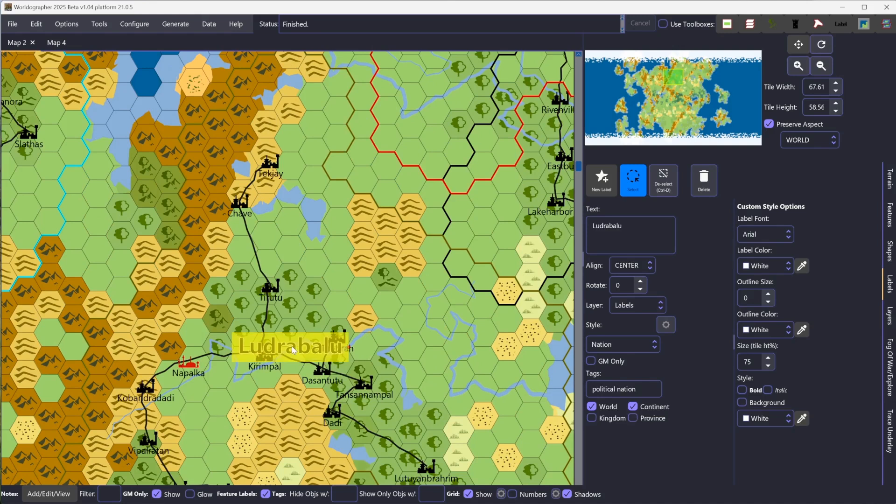
drag(296, 350, 262, 327)
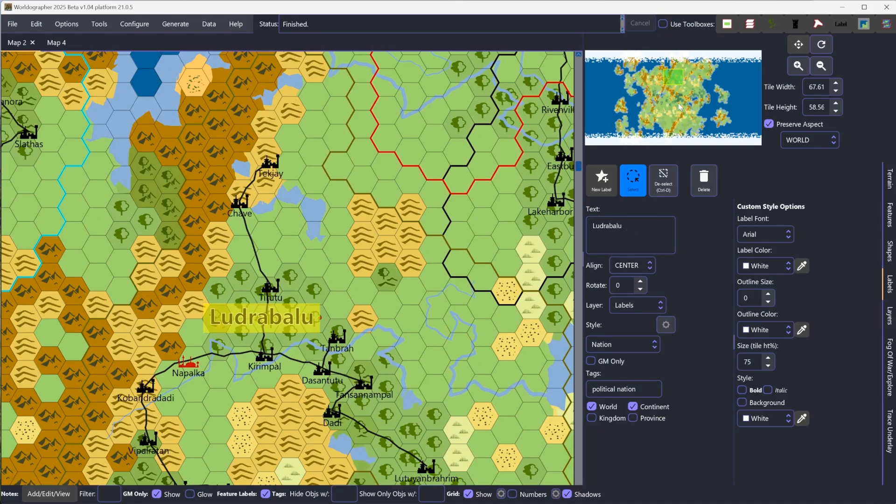
drag(670, 80, 630, 82)
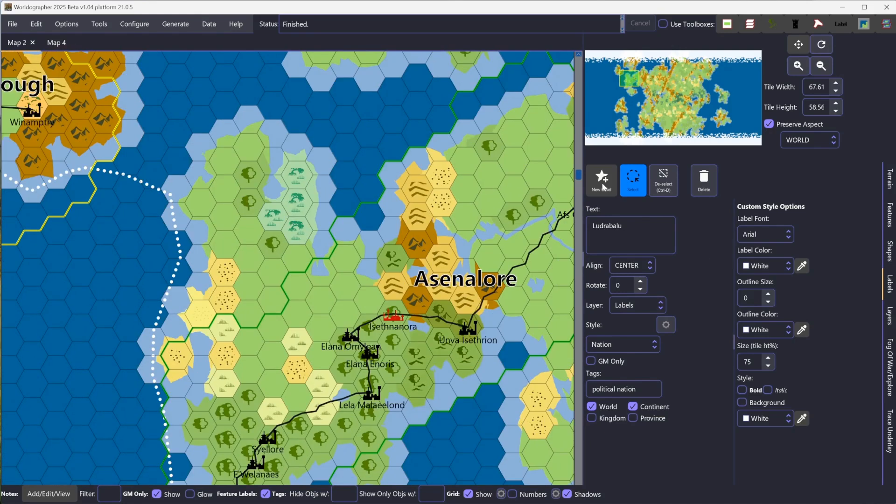
- Add a two-line centred label reading "Asenalore Bay" over the sea northwest of Asenalore and select it
click(601, 180)
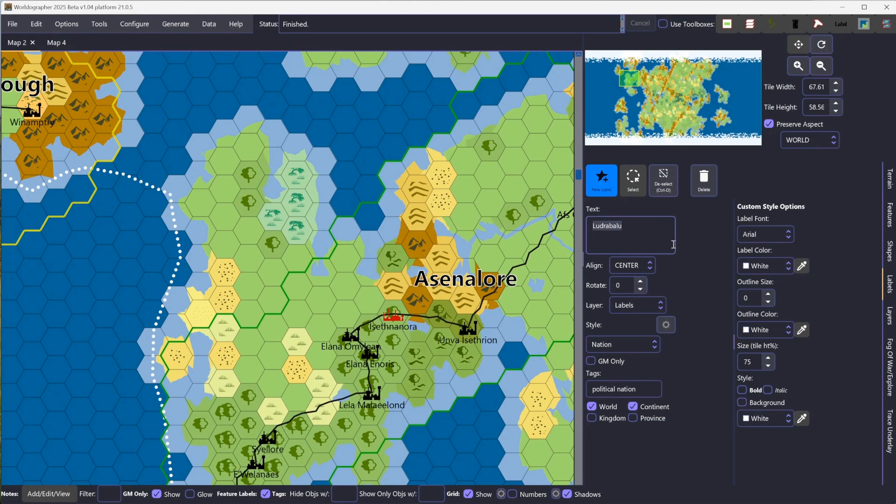
text(Asenalore)
key(Return)
text(Bay)
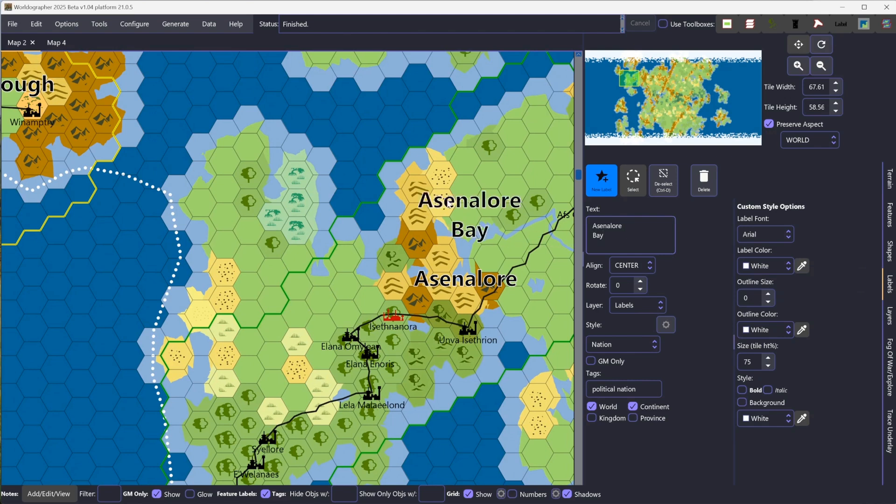
click(361, 144)
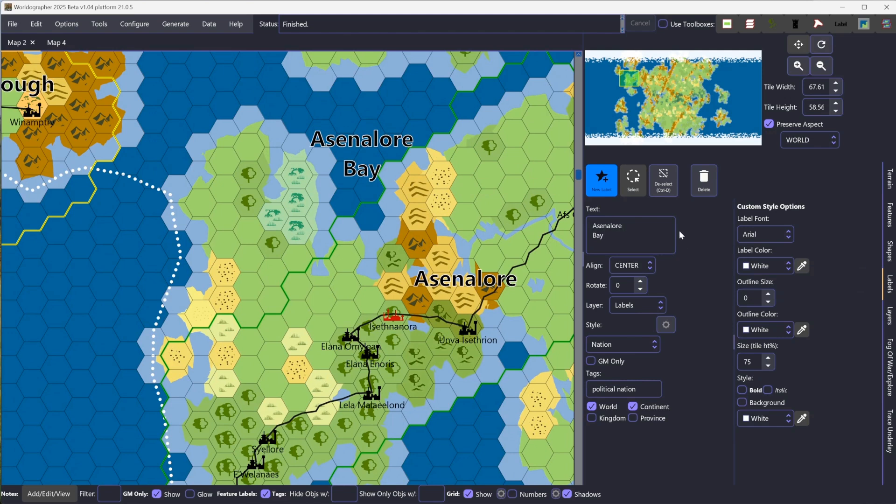
click(634, 179)
click(364, 148)
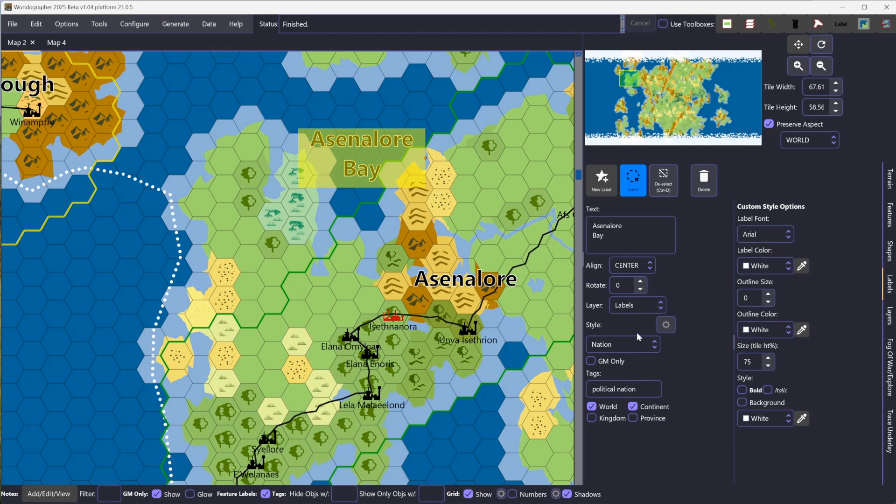
- Try right alignment on the Asenalore Bay label and return it to centre alignment
click(637, 266)
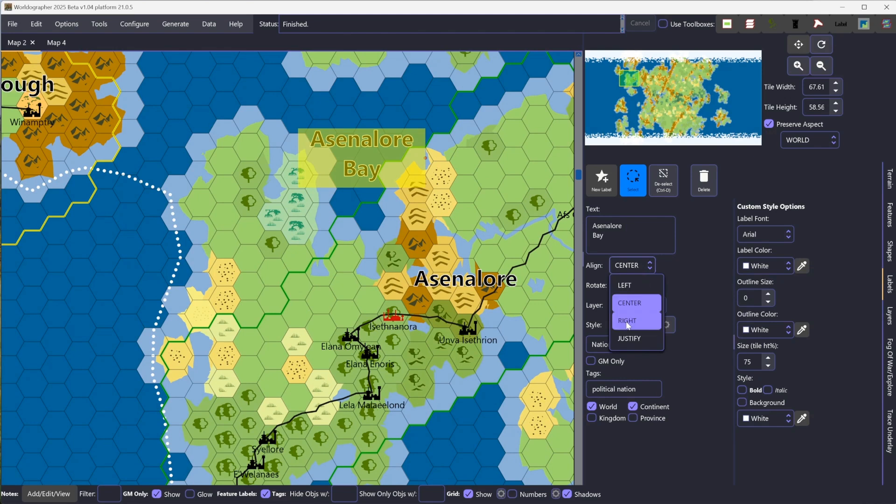
click(626, 319)
click(632, 266)
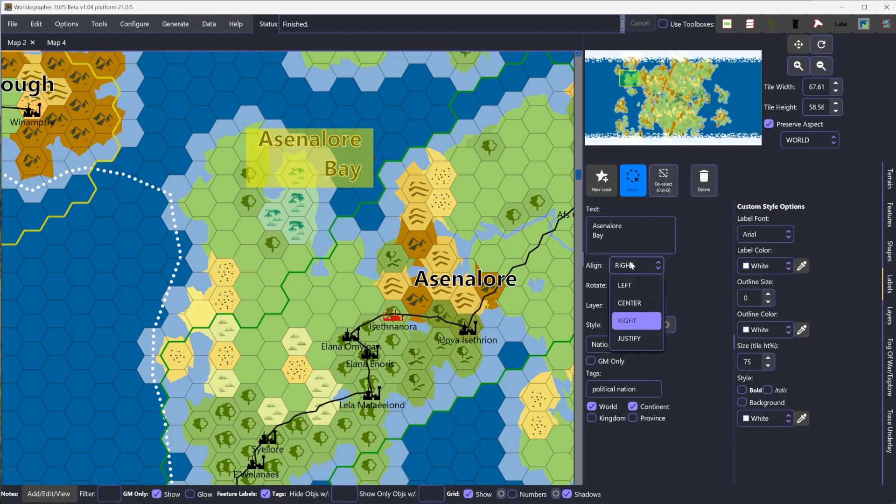
click(626, 302)
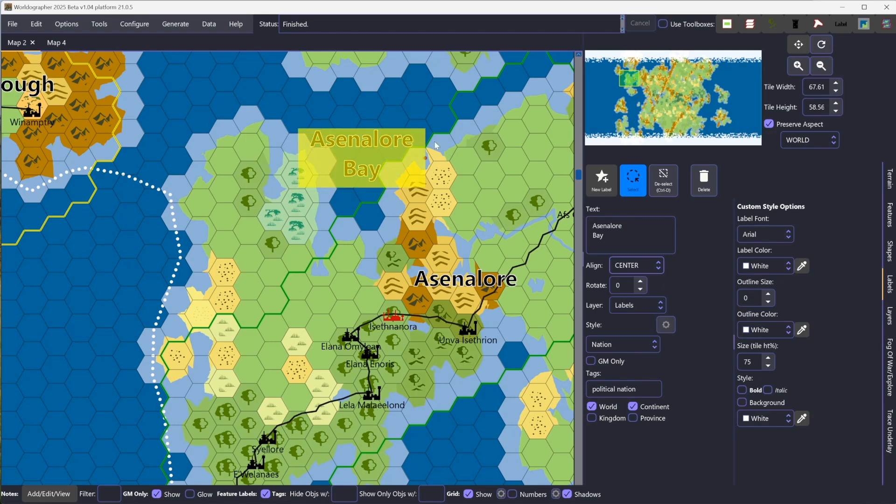
- Try rotating the Asenalore Bay label to 20 and bring its rotation back to 0
click(642, 281)
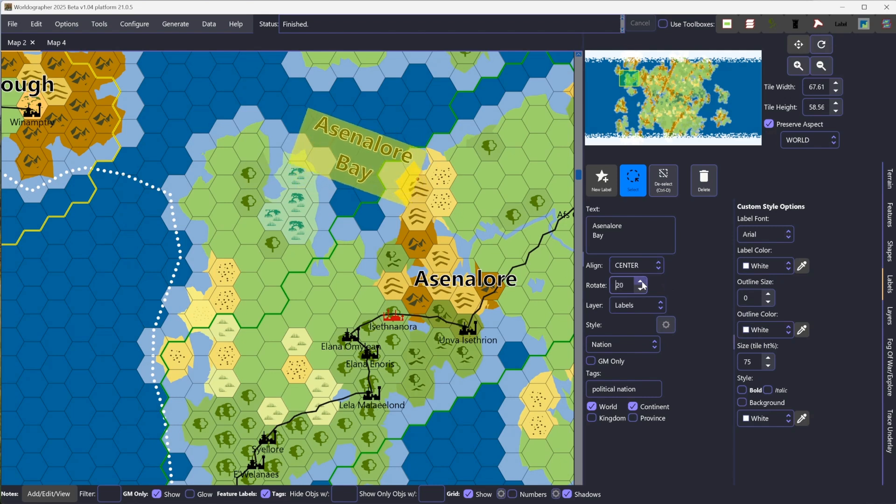
click(640, 290)
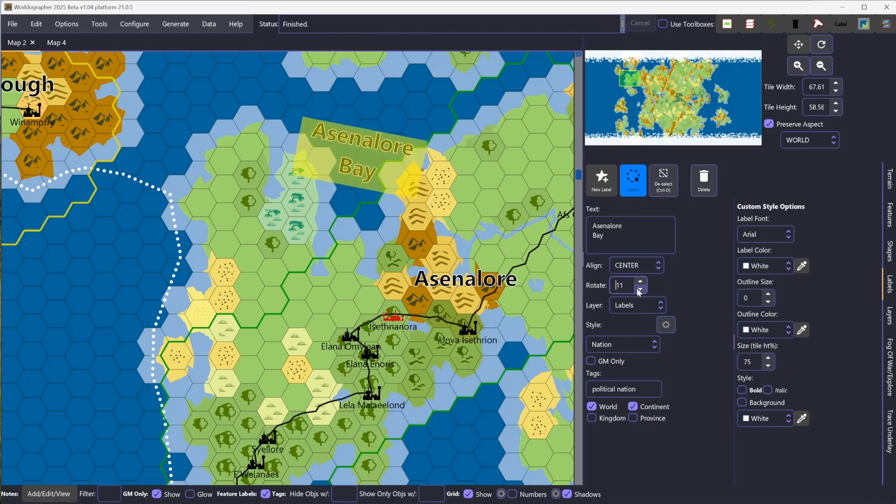
click(640, 290)
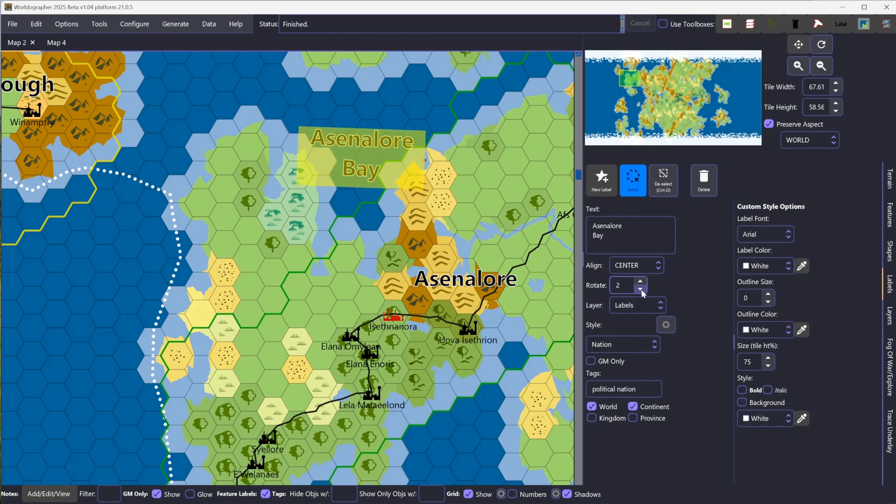
click(641, 289)
click(641, 289)
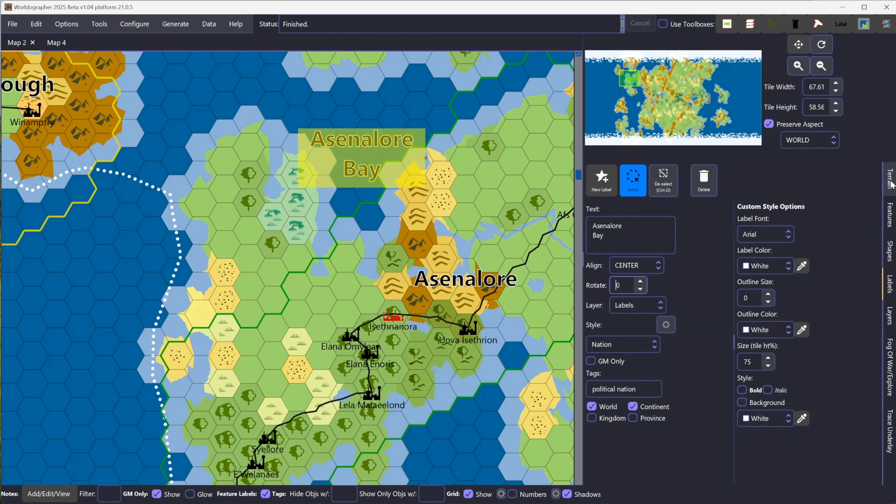
- Review the map's layer list and the layer choices available for the Asenalore Bay label
click(890, 321)
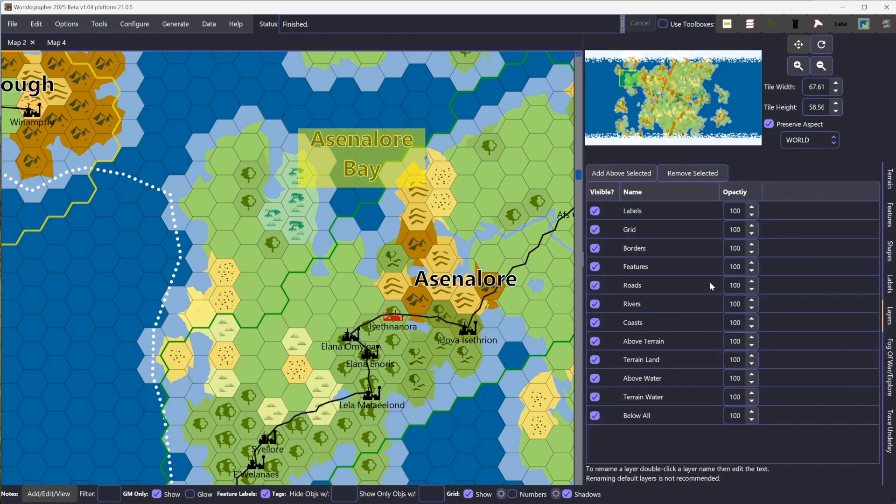
click(891, 289)
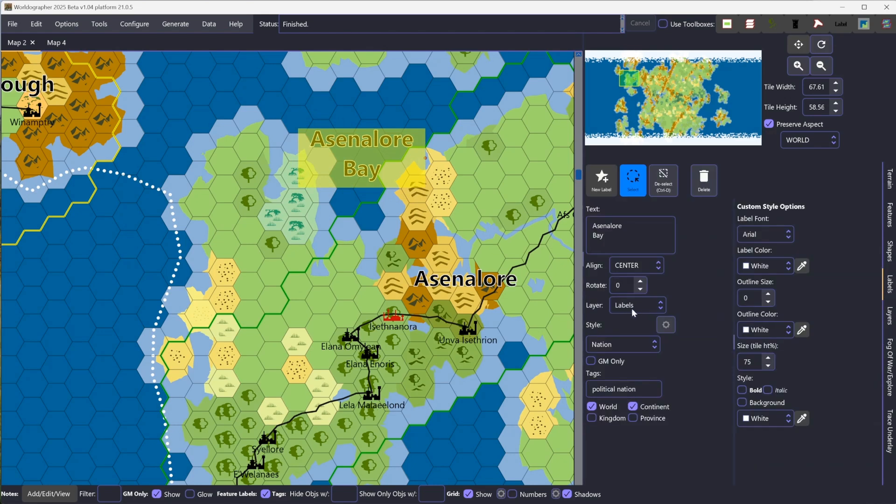
click(648, 310)
click(684, 285)
- Apply the Geography style to the Asenalore Bay label
click(634, 344)
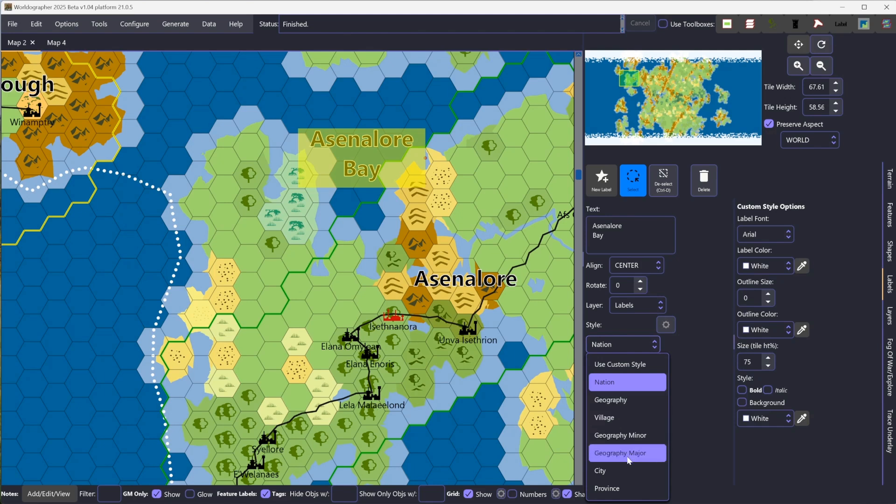
click(624, 401)
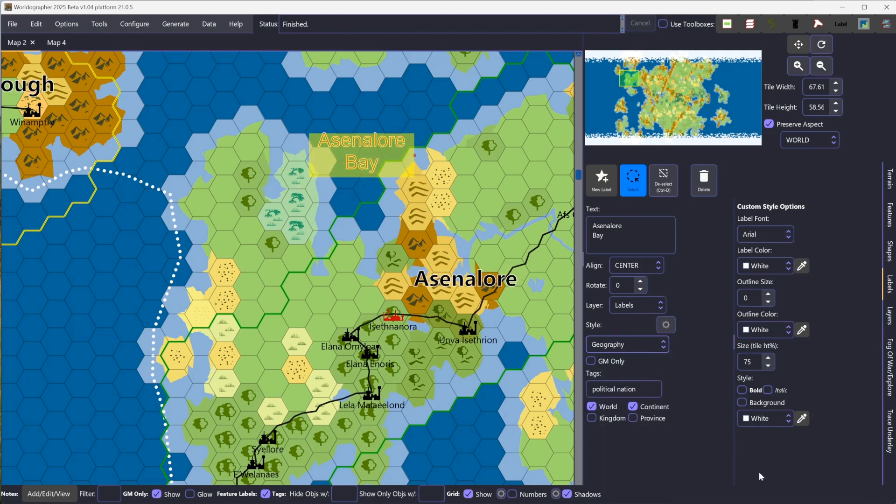
- Try the GM Only setting on the Asenalore Bay label by hiding and reshowing GM-only items, and clear the setting
click(591, 360)
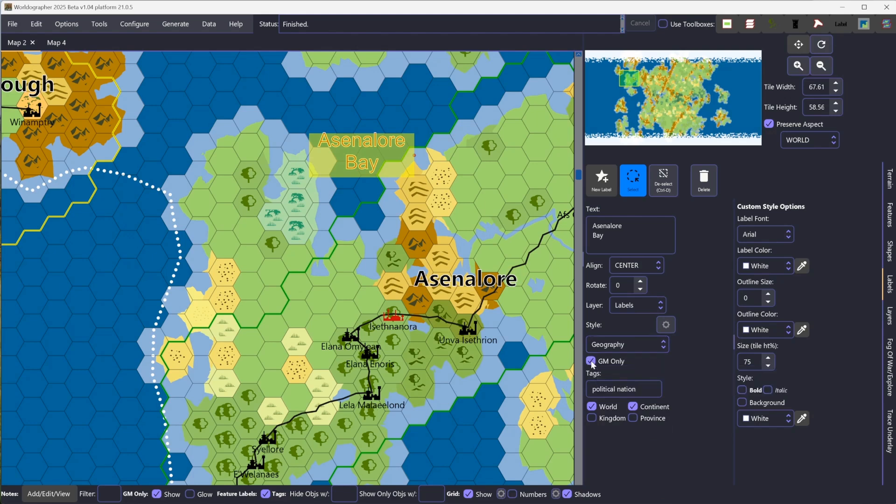
click(157, 494)
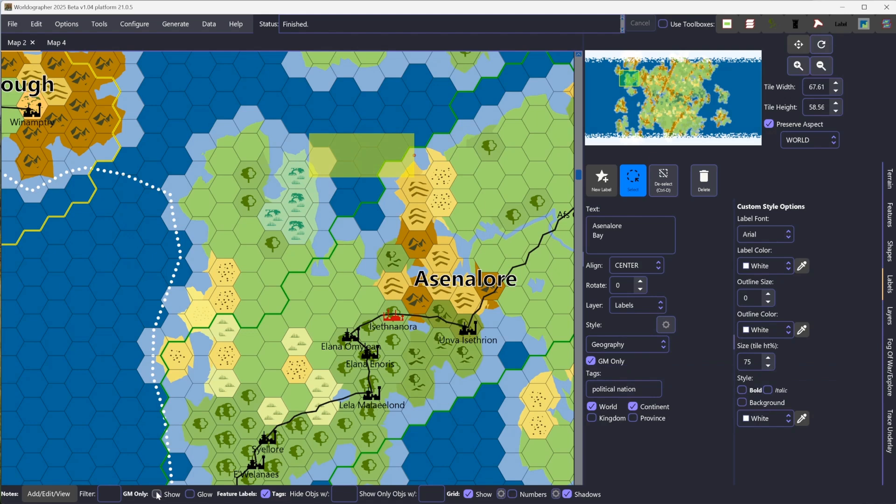
click(158, 494)
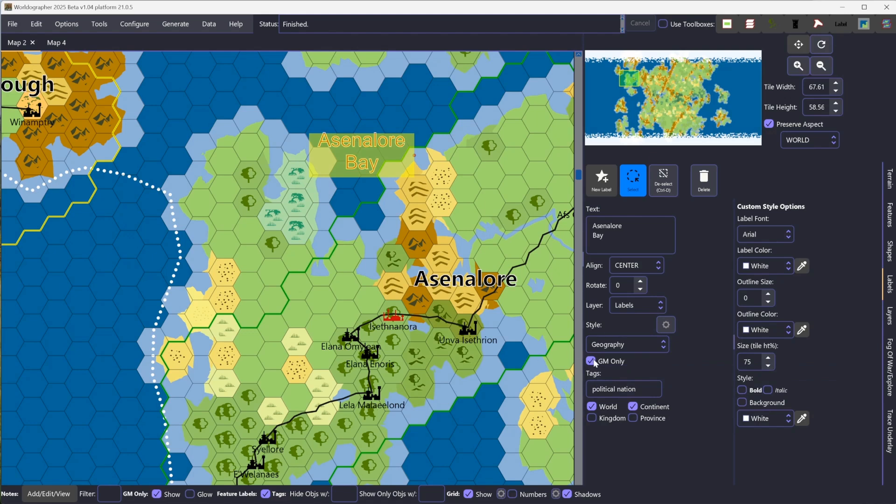
click(592, 362)
- Replace the Asenalore Bay label's tags with "natural"
drag(642, 390, 596, 389)
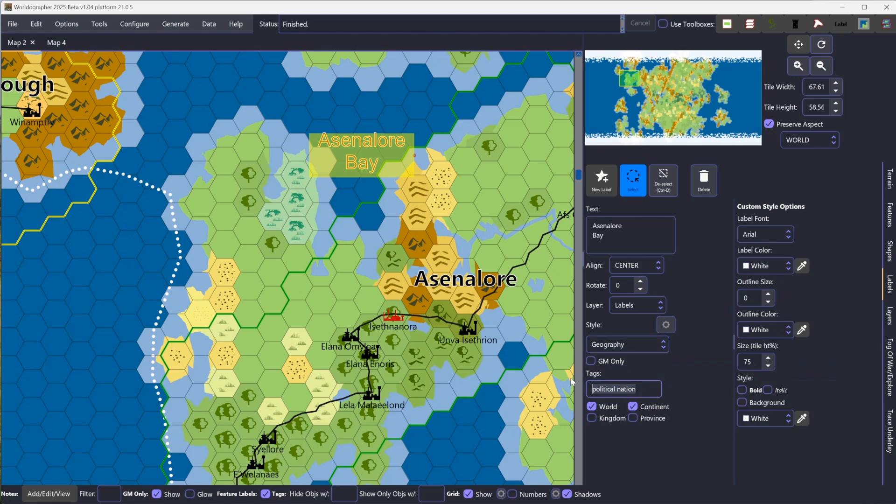
text(natural)
- Switch the Asenalore nation label to a custom style with the Algerian font and black text
click(458, 285)
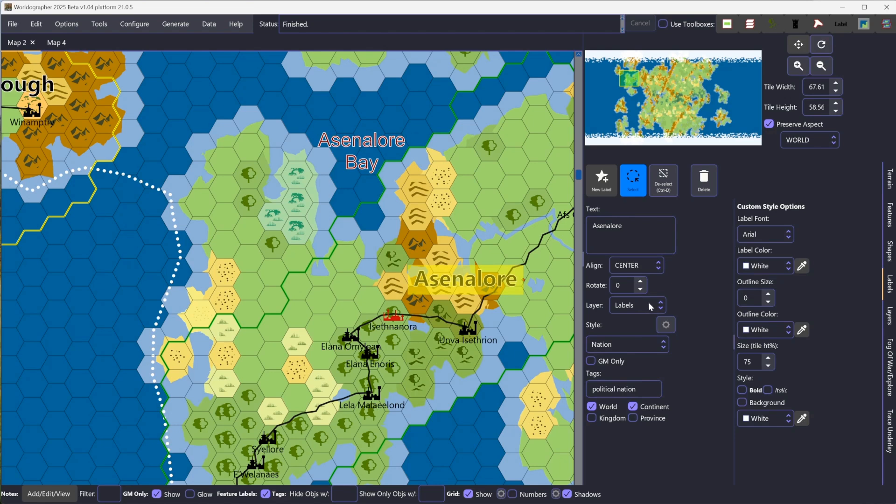
click(641, 344)
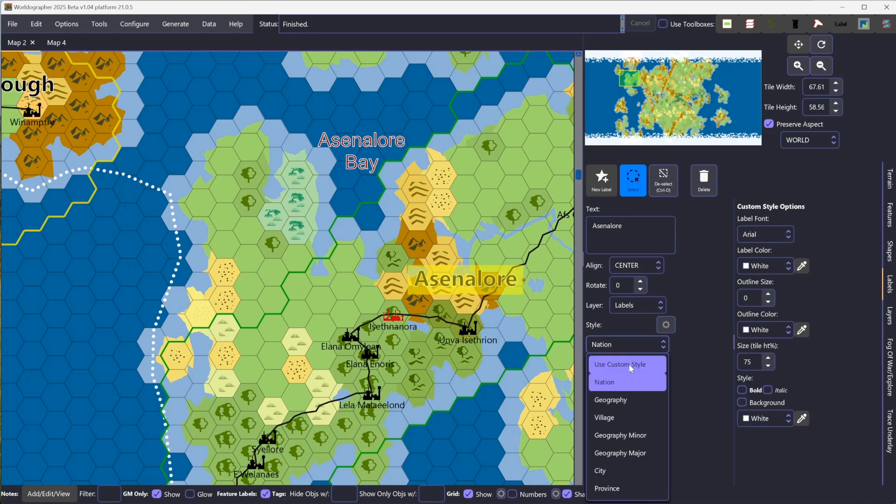
click(629, 364)
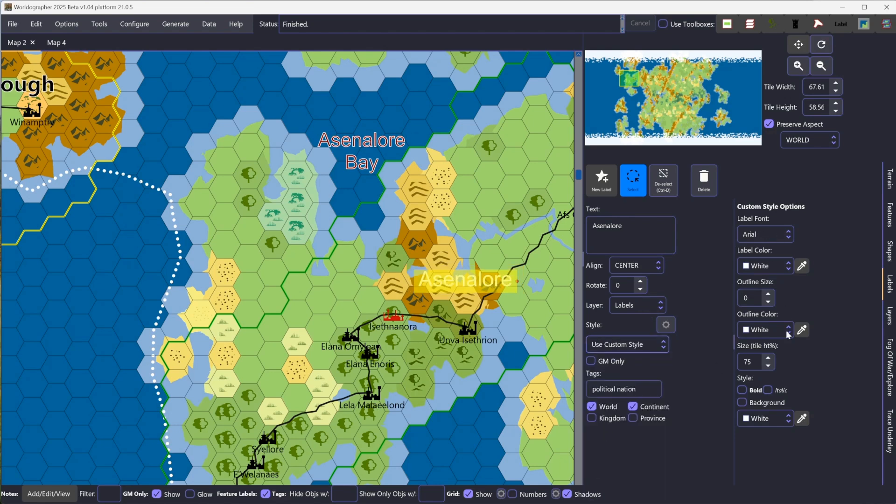
click(769, 236)
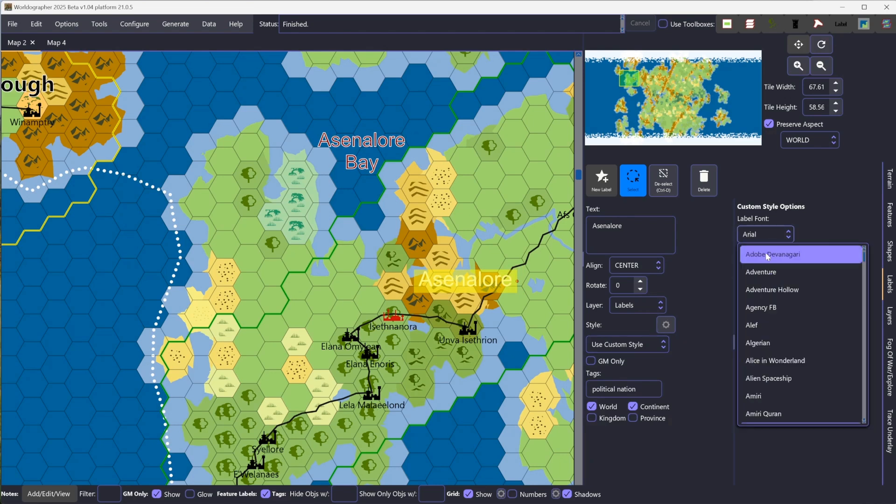
click(767, 344)
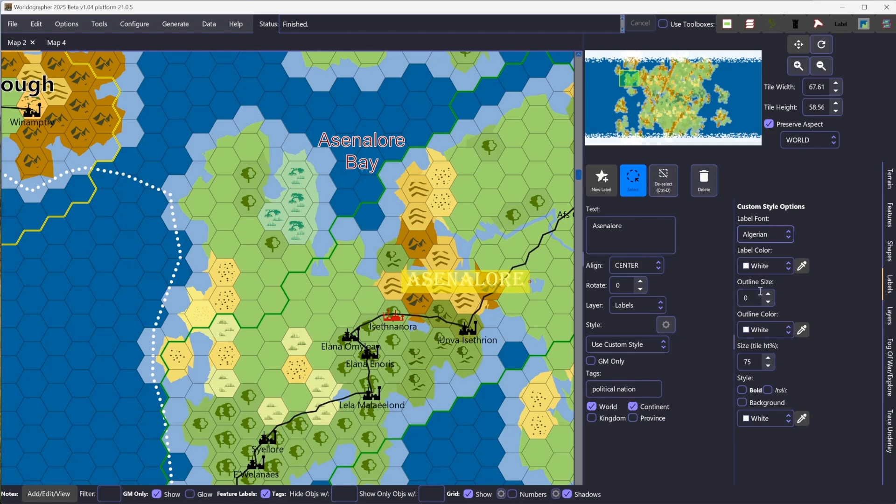
click(767, 265)
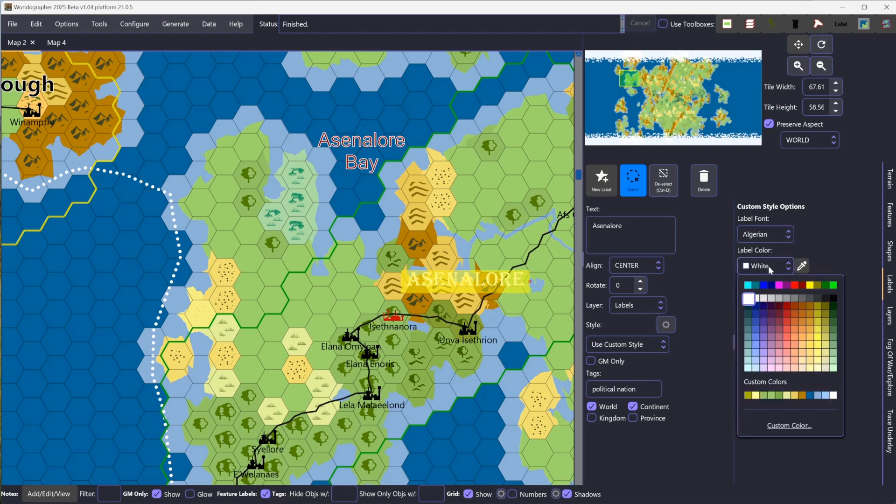
click(833, 299)
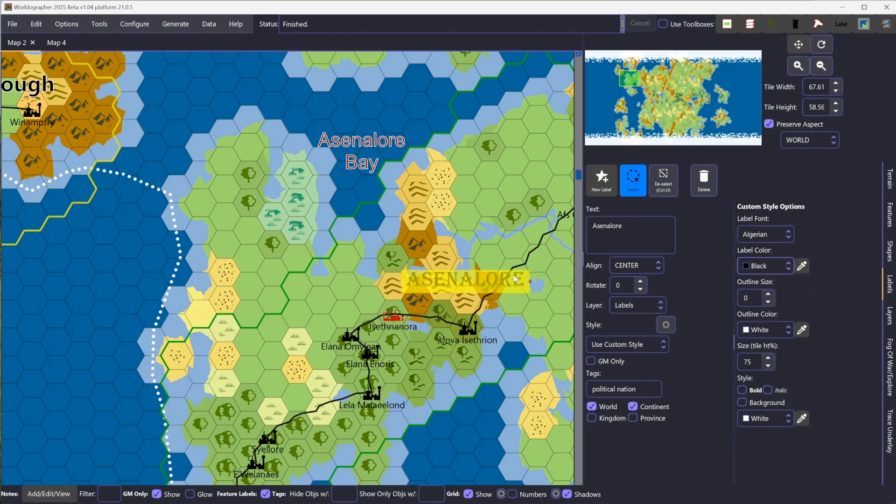
- Give the Asenalore label an outline of size 1 in the pale yellow #f7f284 sampled from the map
click(764, 298)
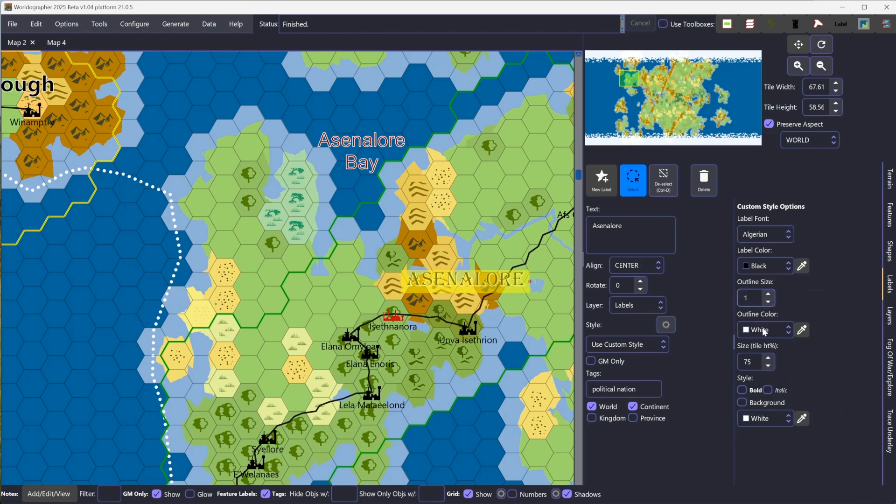
click(802, 330)
click(422, 271)
- Increase the Asenalore label's size to 90 percent of tile height
click(770, 360)
click(770, 360)
click(770, 360)
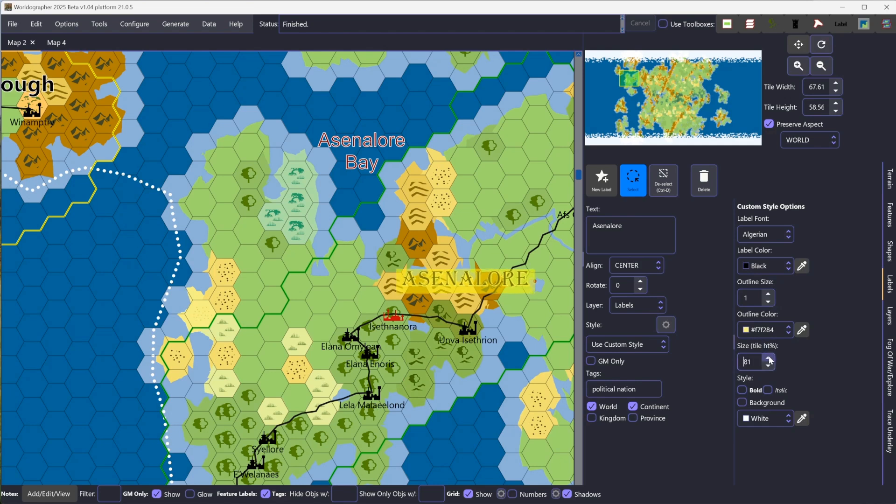
click(769, 360)
click(769, 360)
click(769, 359)
click(770, 360)
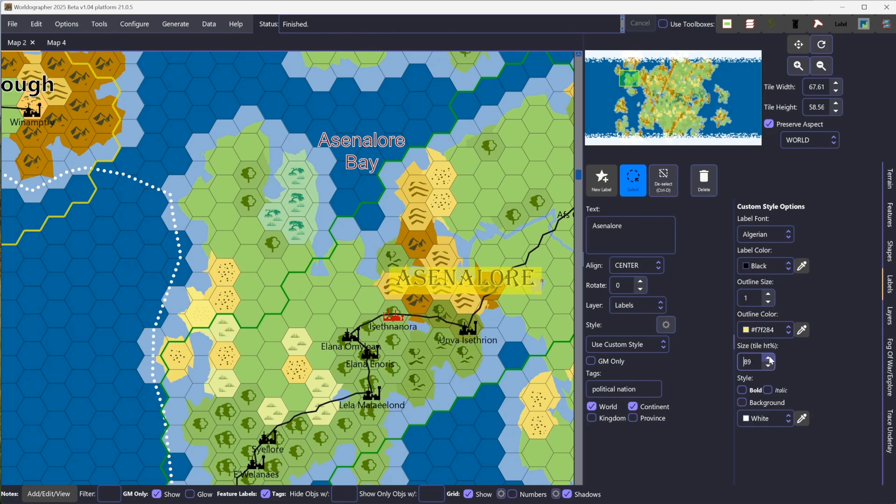
click(770, 360)
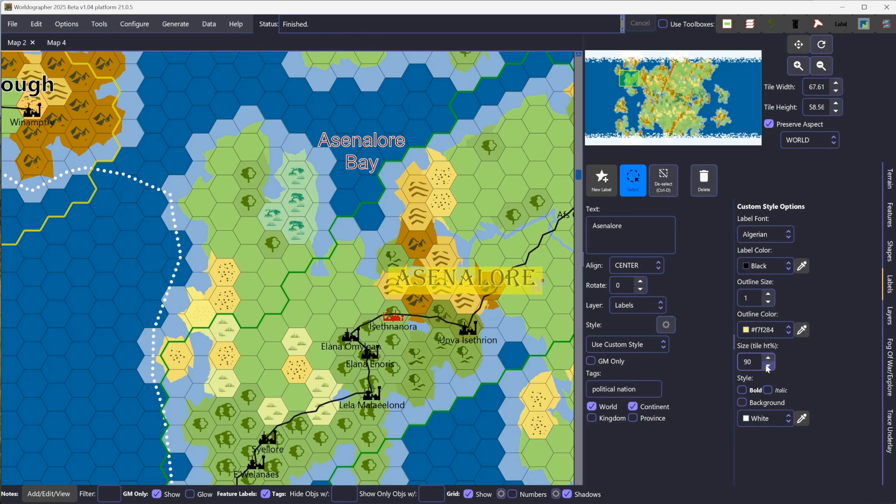
- Try bold and italic on the Algerian Asenalore label and change its font to Arial
click(743, 390)
click(767, 390)
click(763, 237)
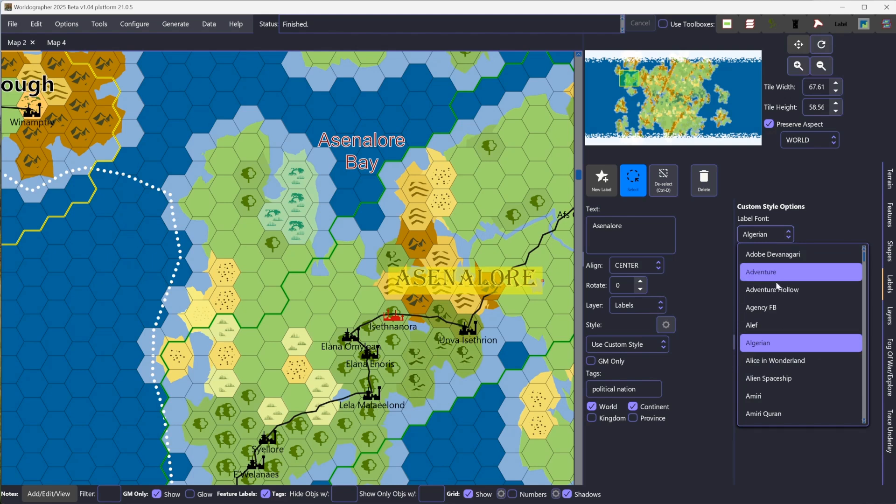
scroll(778, 366, down, 2)
click(773, 360)
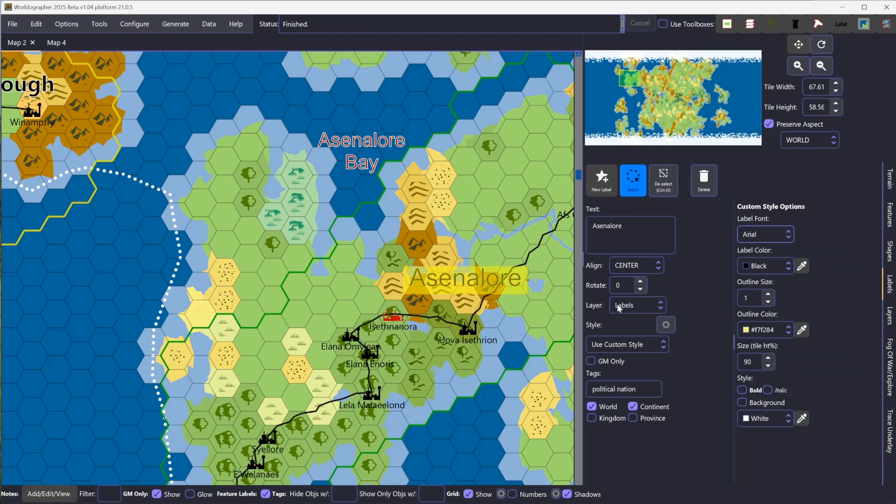
- Try bold together with italic on the Asenalore label and keep only italic
click(742, 390)
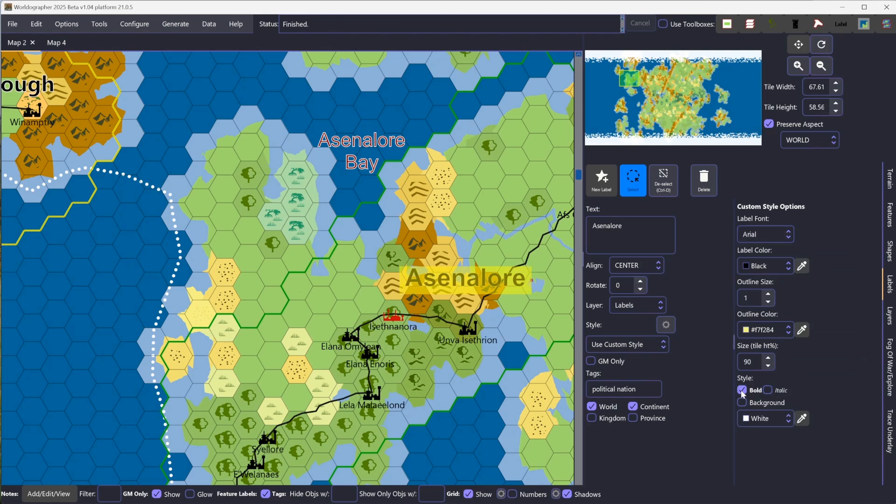
click(769, 390)
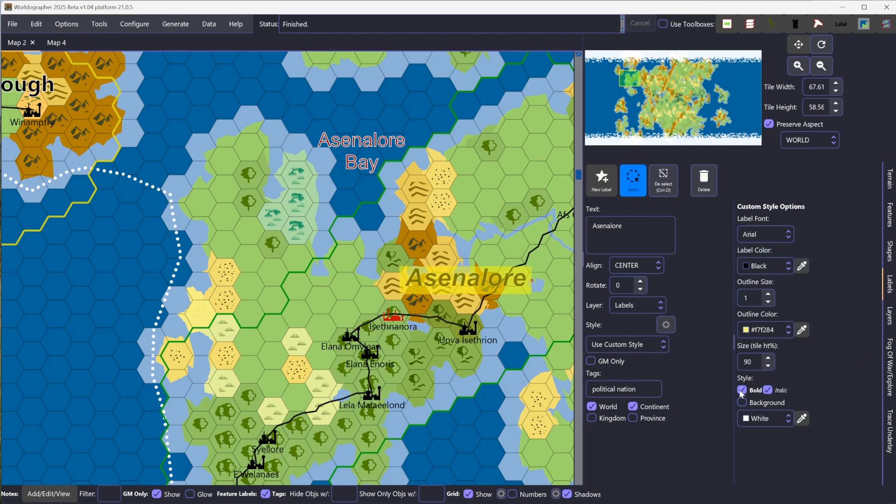
click(741, 391)
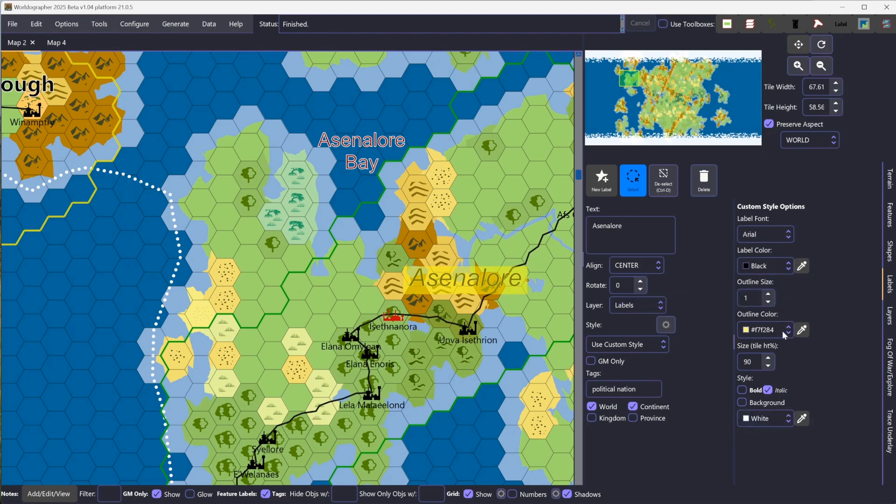
- Try a white background behind the Asenalore label, view it deselected, and remove the background again
click(742, 402)
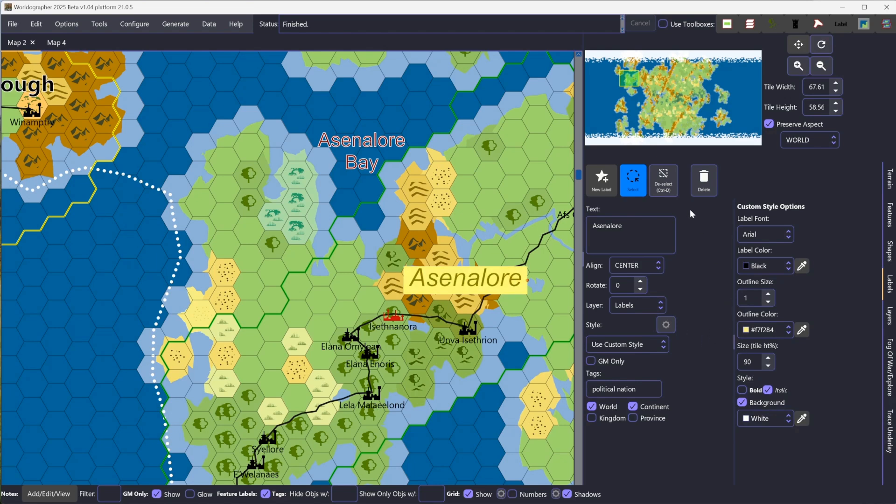
click(634, 185)
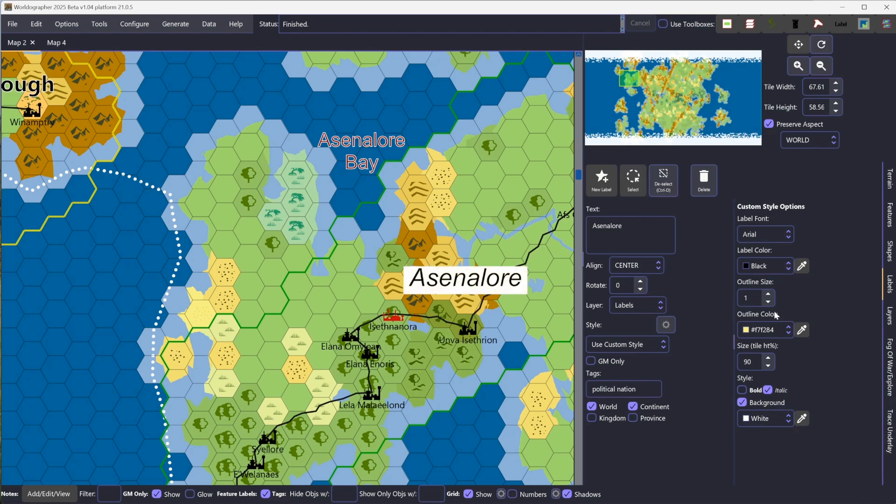
click(633, 182)
click(456, 278)
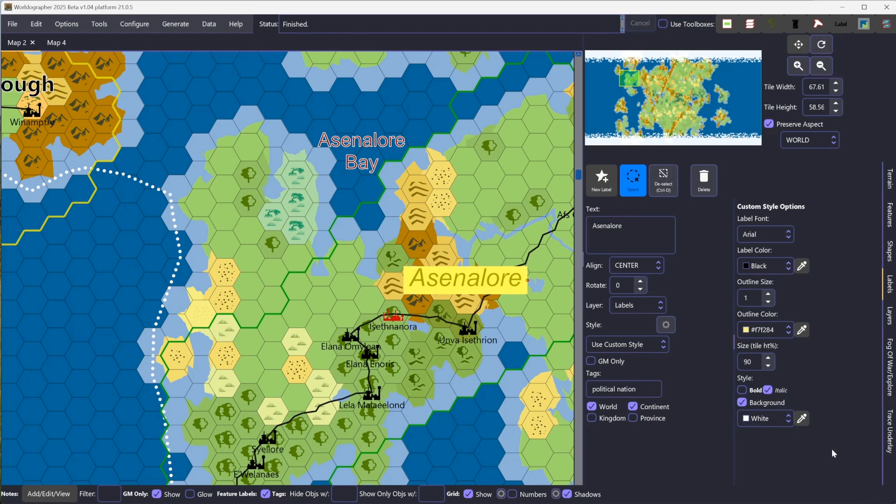
click(742, 403)
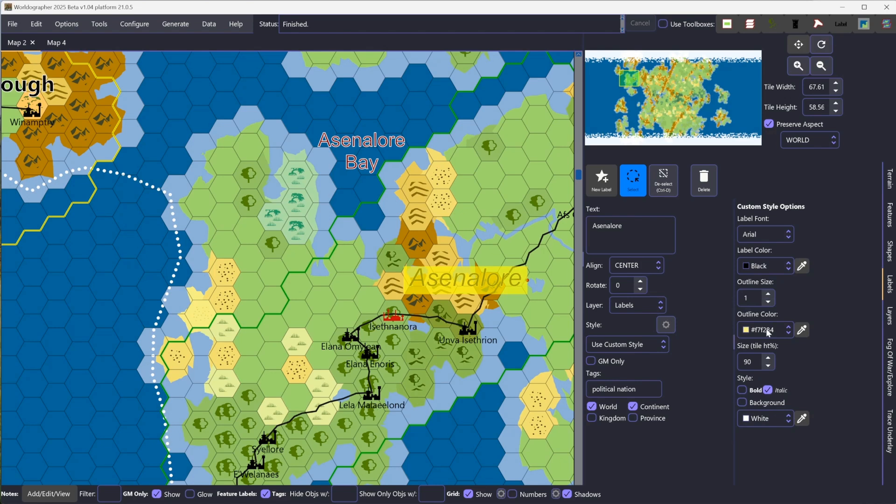
- Reduce the opacity of the Asenalore label's #f7f284 outline color to 47 percent and save it as a custom color
click(766, 329)
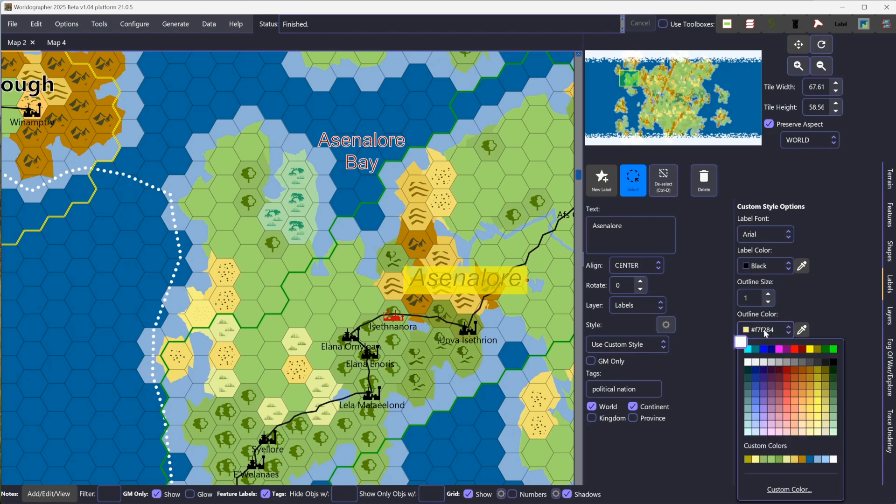
click(796, 490)
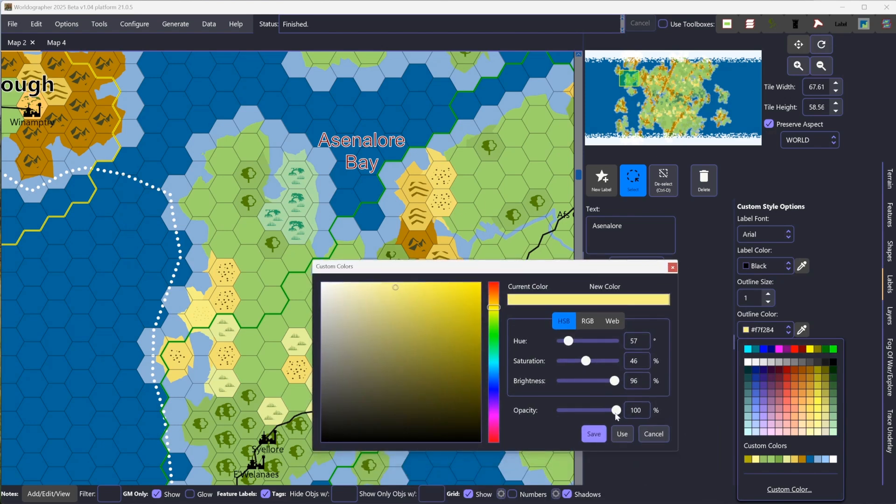
drag(617, 411, 587, 412)
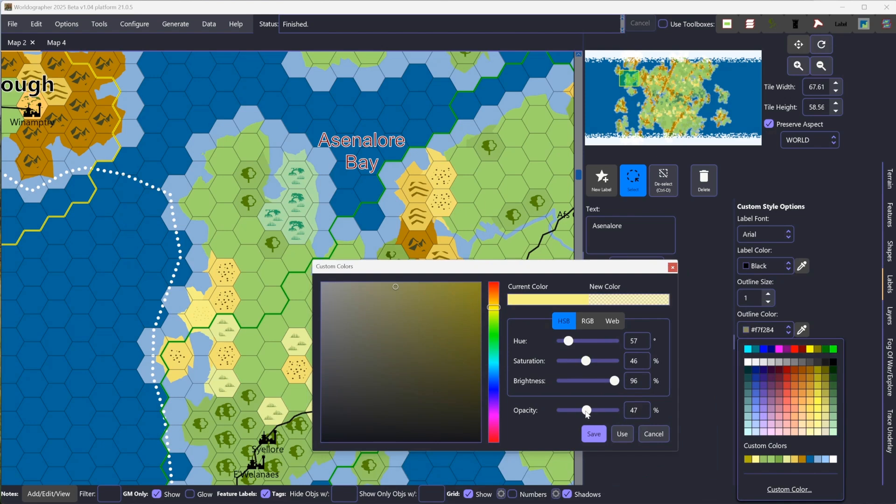
click(604, 435)
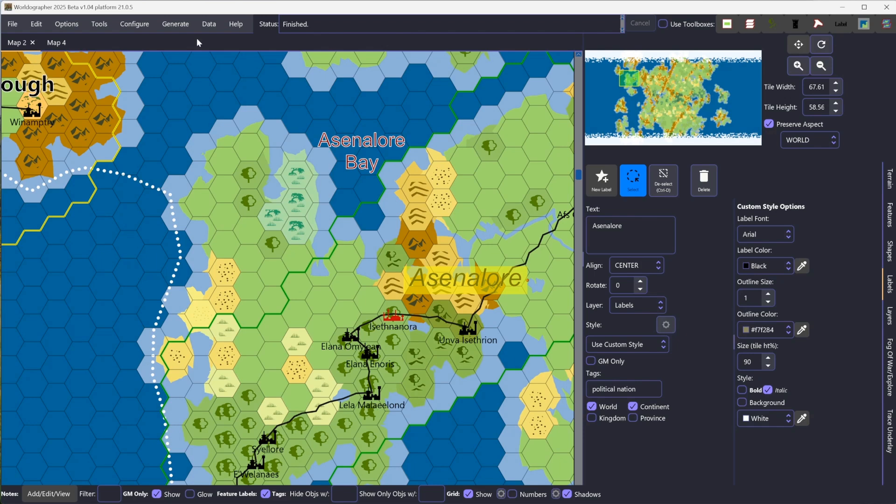
- Review the configured label styles in an enlarged dialog and try adding a blank style row, closing without applying
click(667, 324)
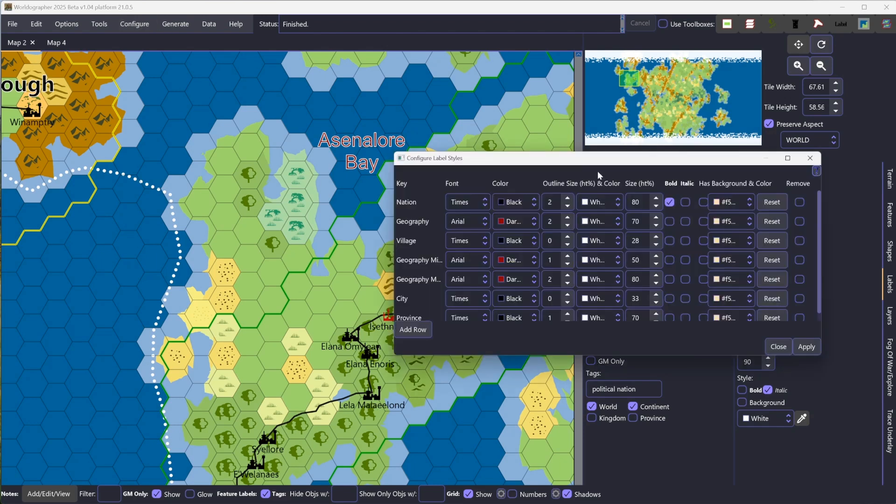
drag(587, 163, 479, 105)
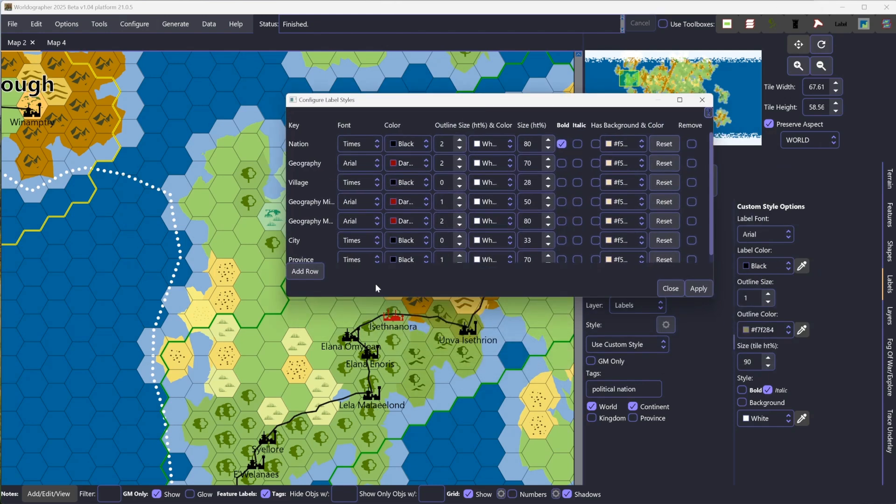
drag(363, 296, 373, 385)
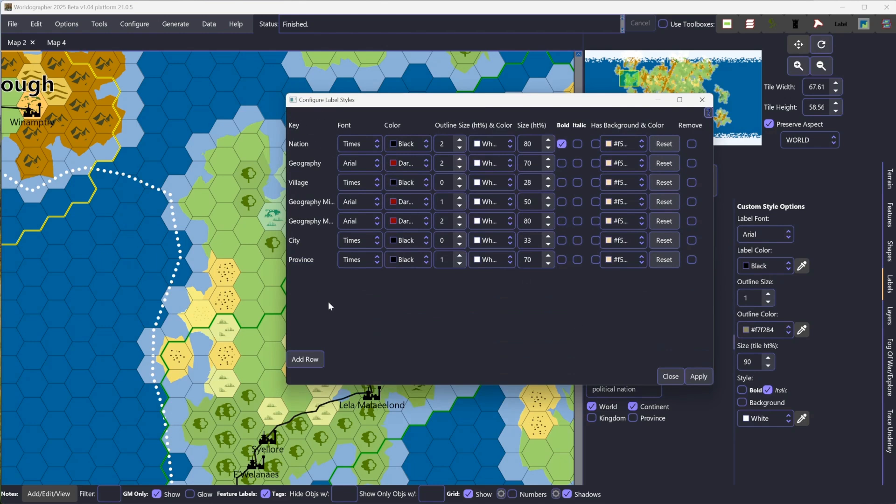
click(310, 360)
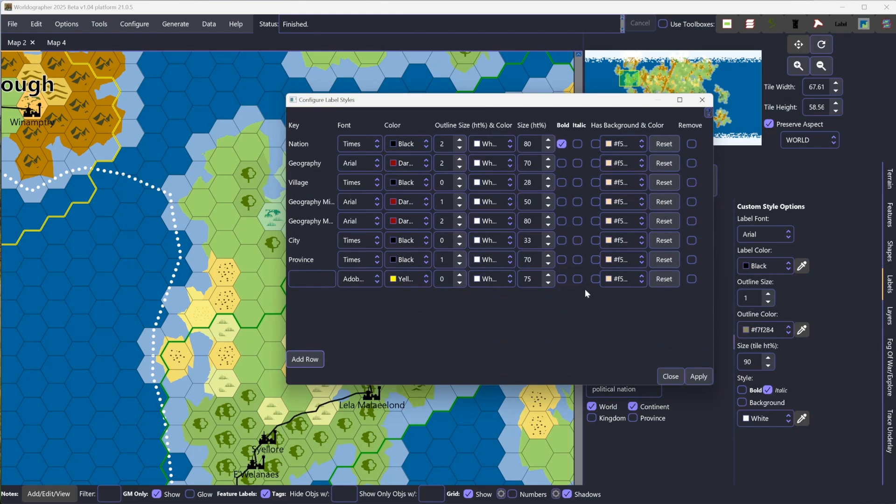
click(670, 376)
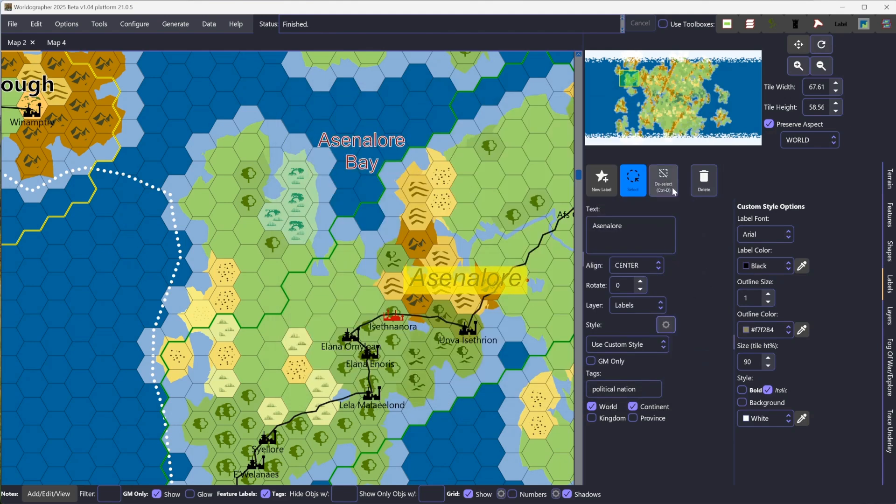
- Delete the selected Asenalore nation label from the map
click(700, 189)
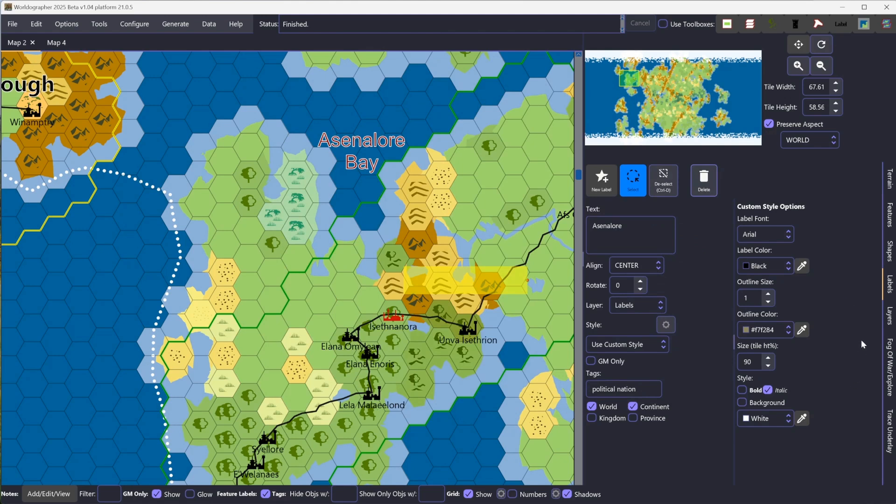
- Toggle the Roads layer's visibility, try its opacity at 50, and restore it to 100
click(882, 322)
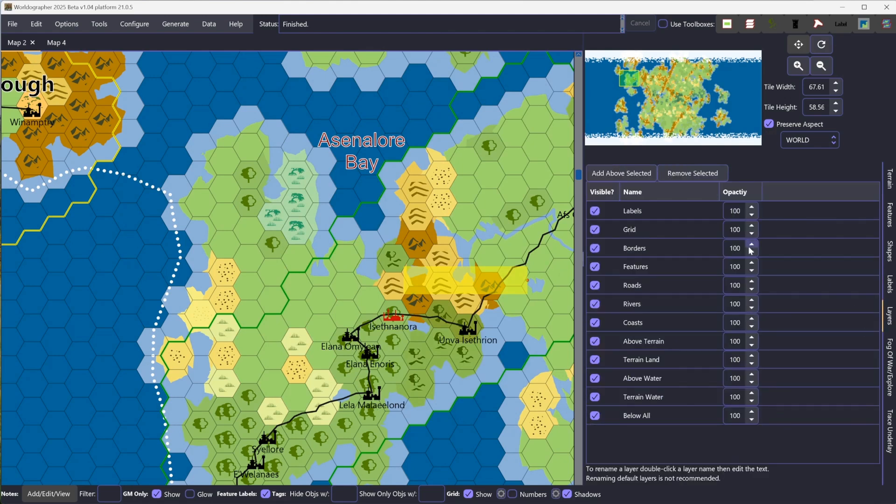
click(595, 286)
click(595, 286)
double_click(737, 286)
text(50)
key(Return)
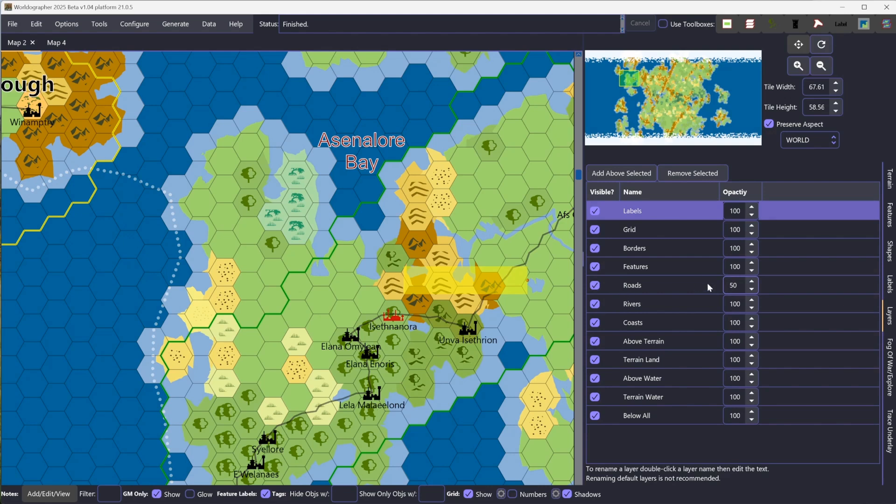
text(10)
key(Return)
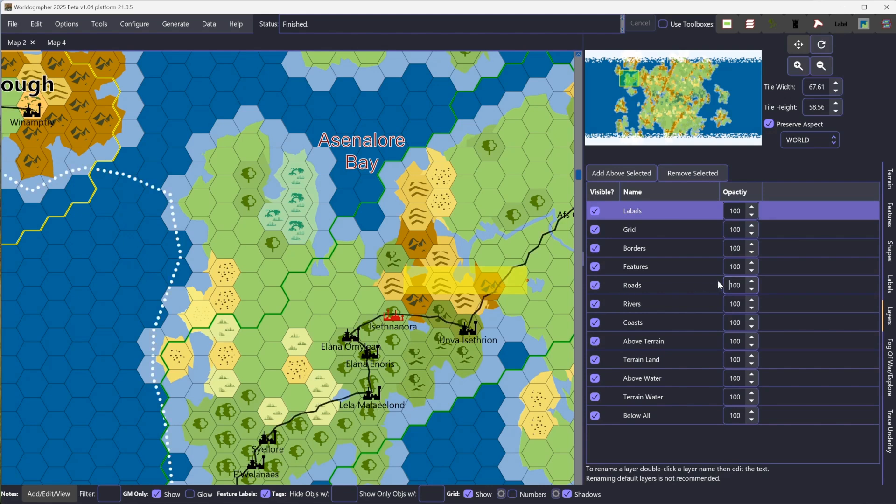
- Move the Grid layer beneath the Borders and Features layers, directly above Roads
click(641, 225)
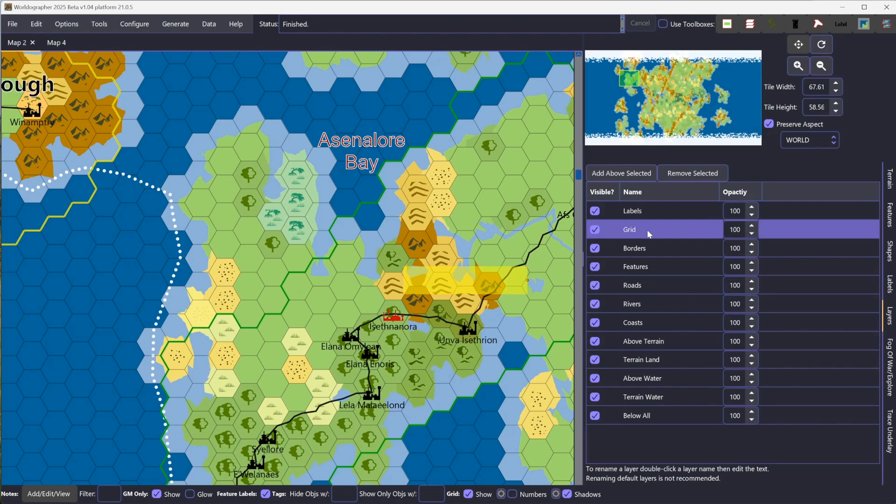
drag(647, 230, 638, 269)
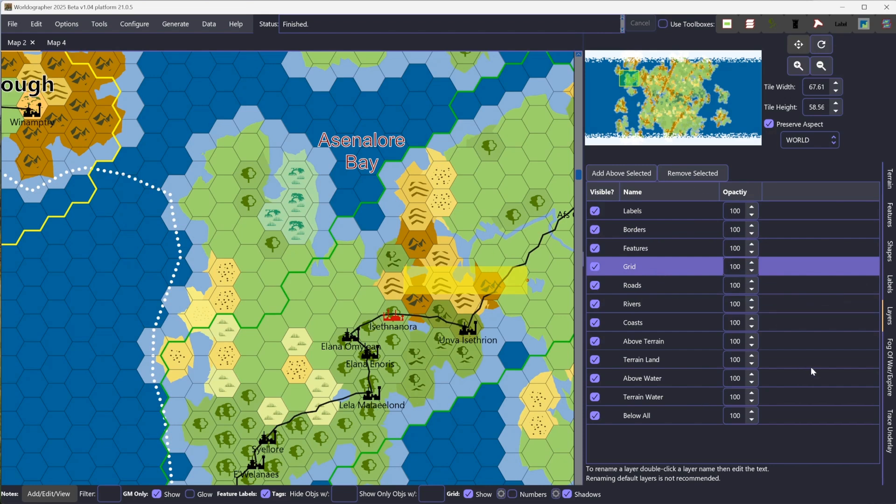
- Hide everything except a rectangular area around the Asenalore peninsula with fog of war, turn off GM Only showing, and clear the selection
click(891, 384)
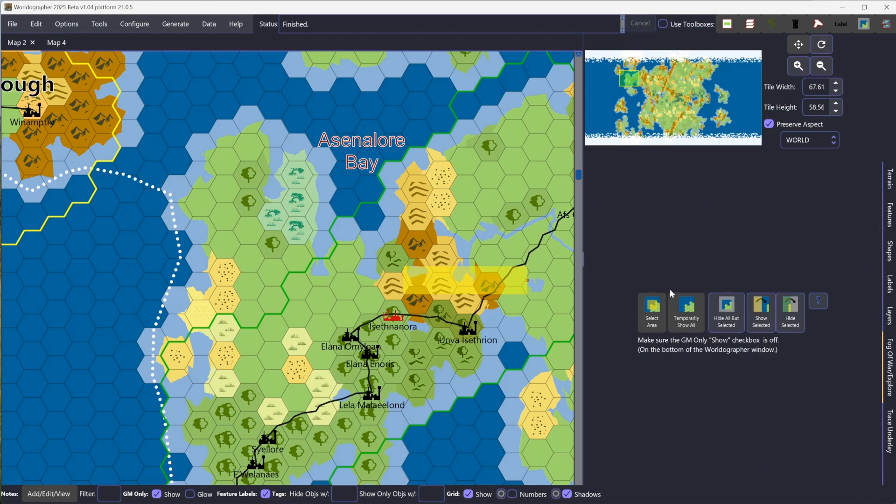
click(649, 318)
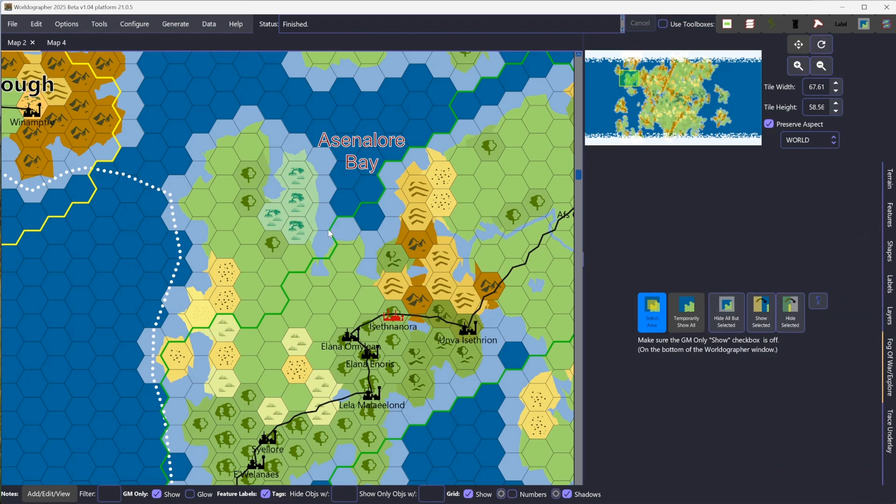
scroll(404, 311, down, 3)
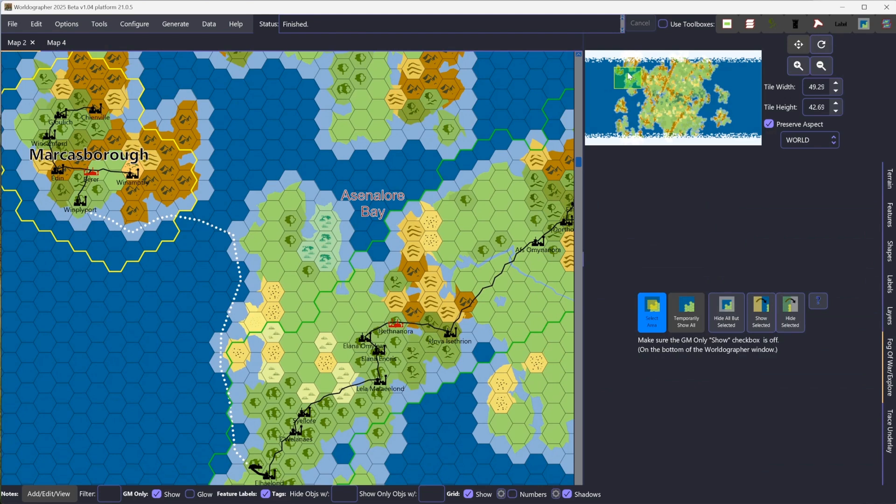
drag(629, 76, 629, 80)
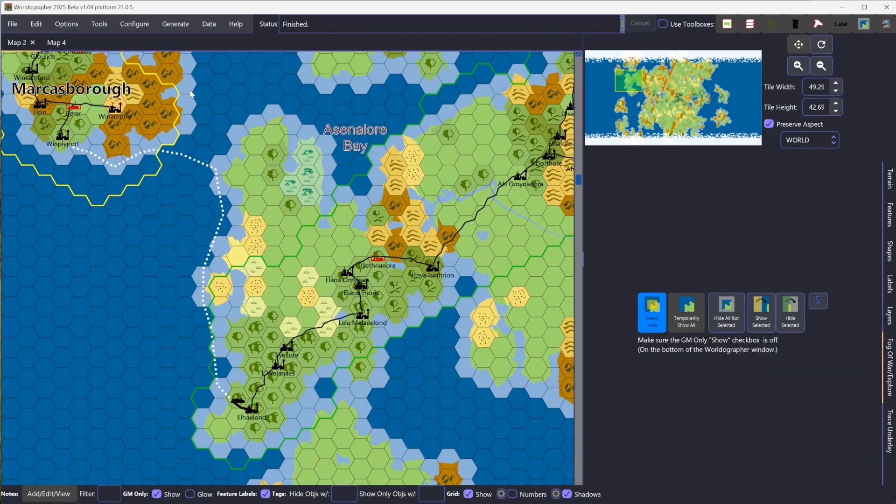
mouse_move(211, 133)
mouse_down()
mouse_move(299, 268)
mouse_move(482, 417)
mouse_move(514, 457)
mouse_move(512, 471)
mouse_up()
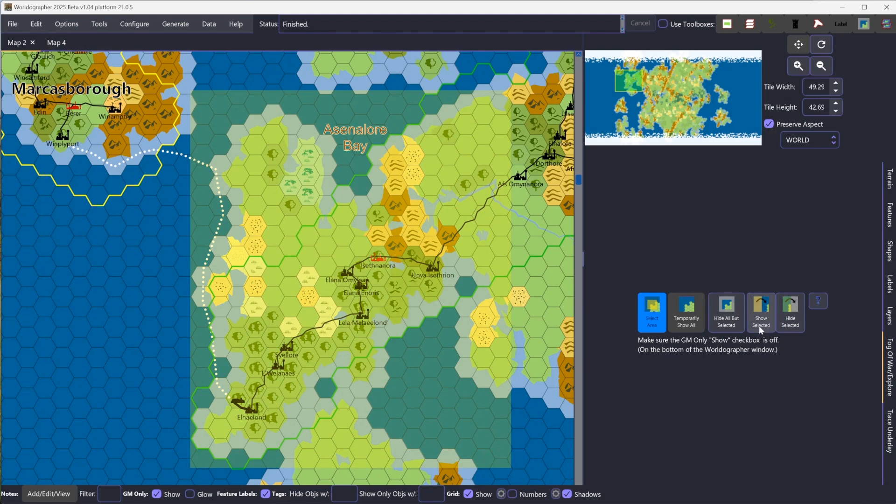
click(731, 320)
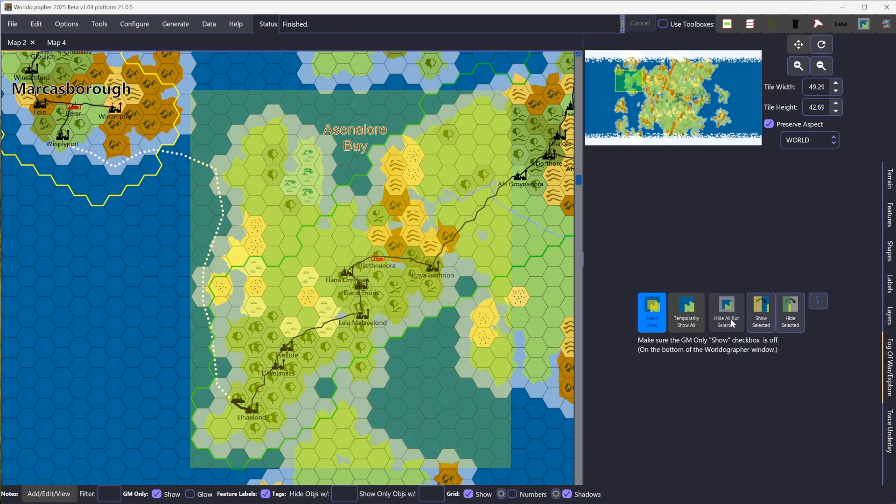
click(157, 494)
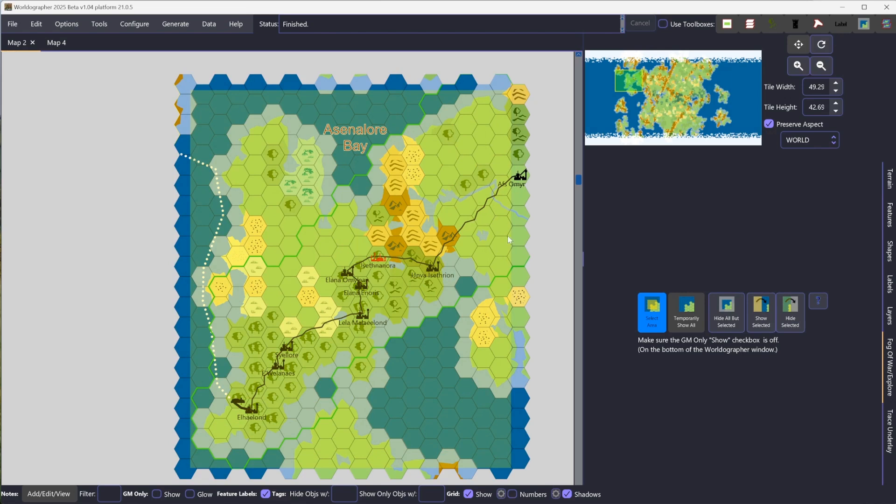
click(652, 319)
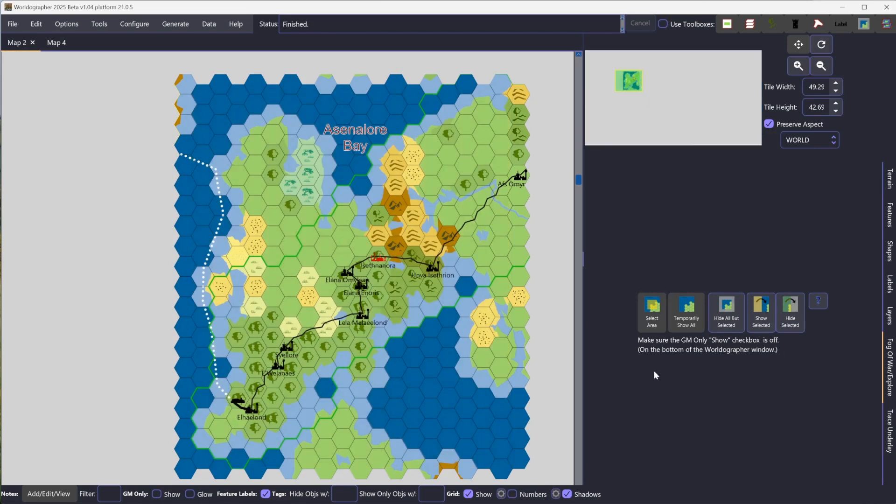
- Widen the map view and reveal a rectangular area on the northeast side of the visible region
click(654, 324)
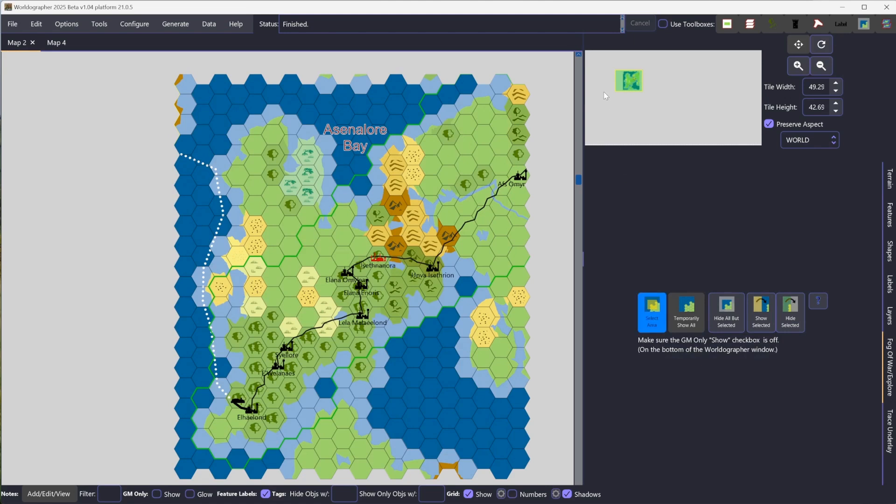
drag(583, 219, 636, 219)
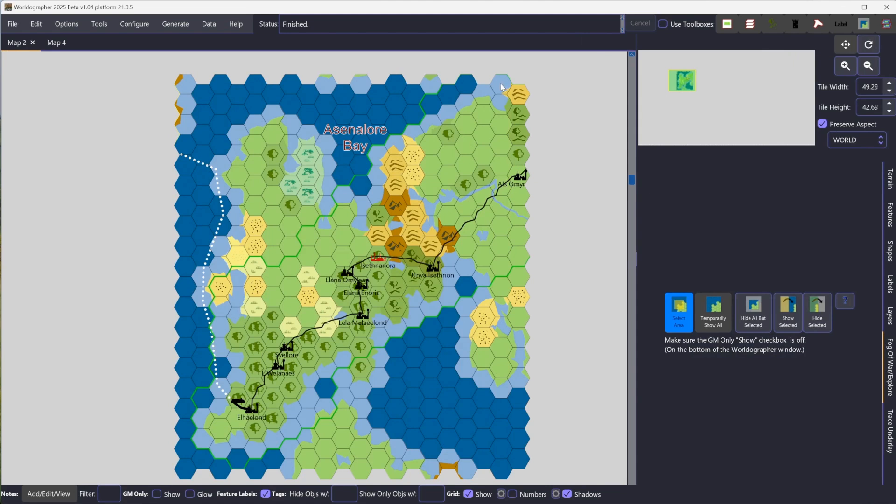
drag(501, 84, 613, 304)
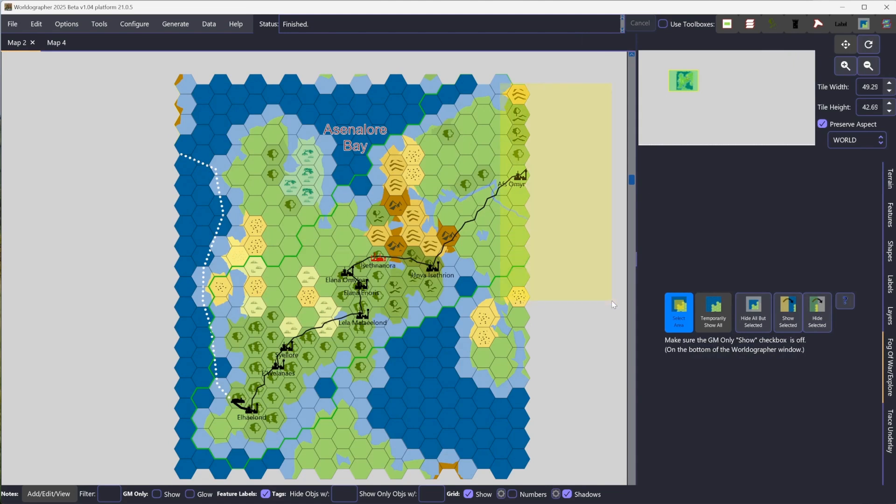
click(795, 321)
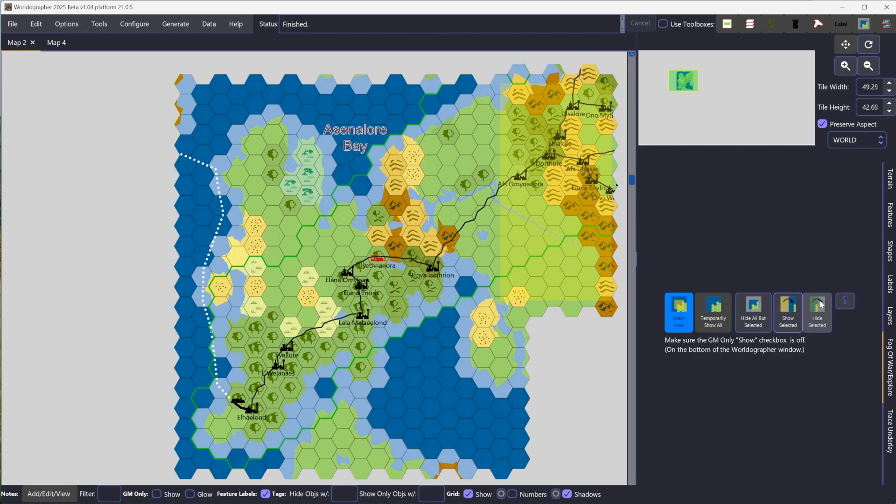
click(674, 321)
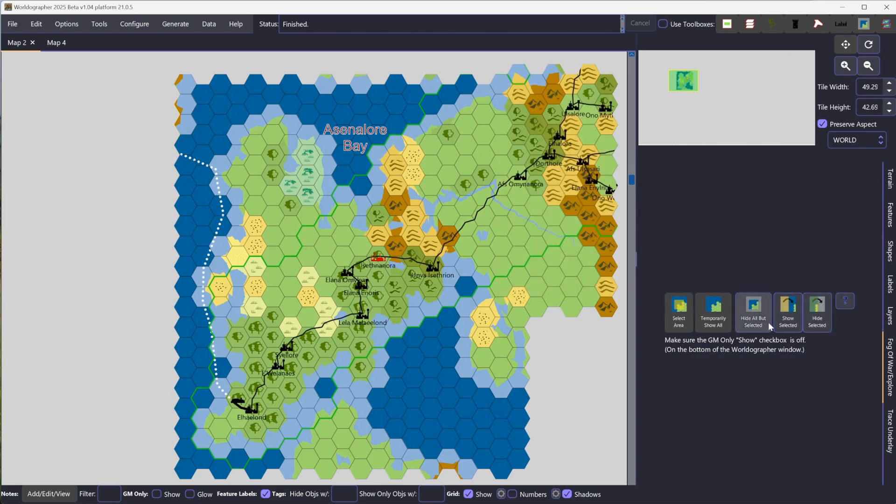
- Select the southeast part of the newly revealed area and hide it under the fog of war
click(680, 315)
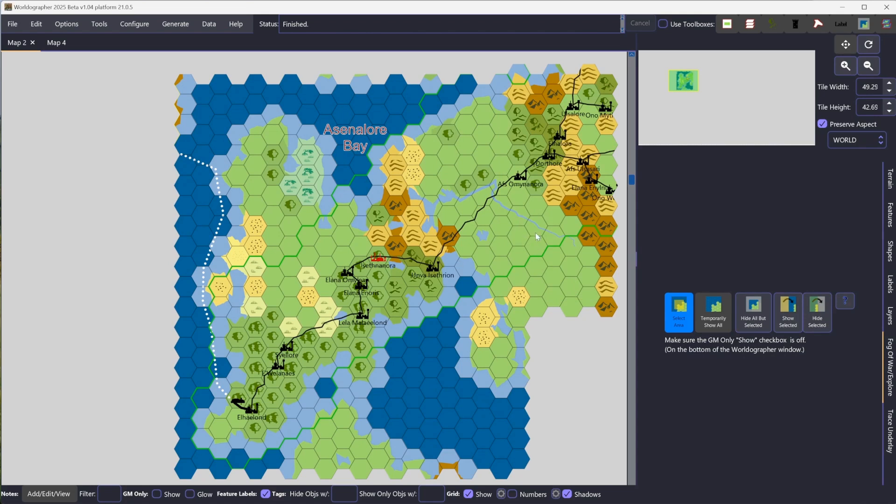
drag(536, 232, 624, 331)
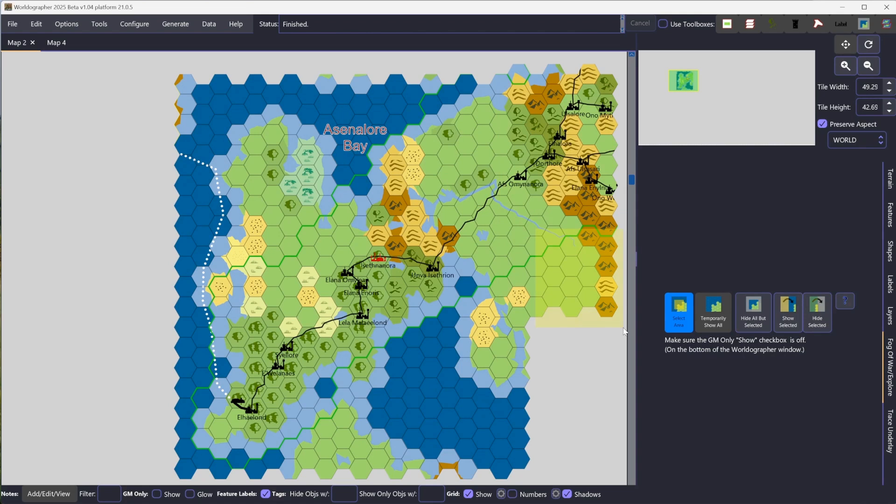
click(814, 321)
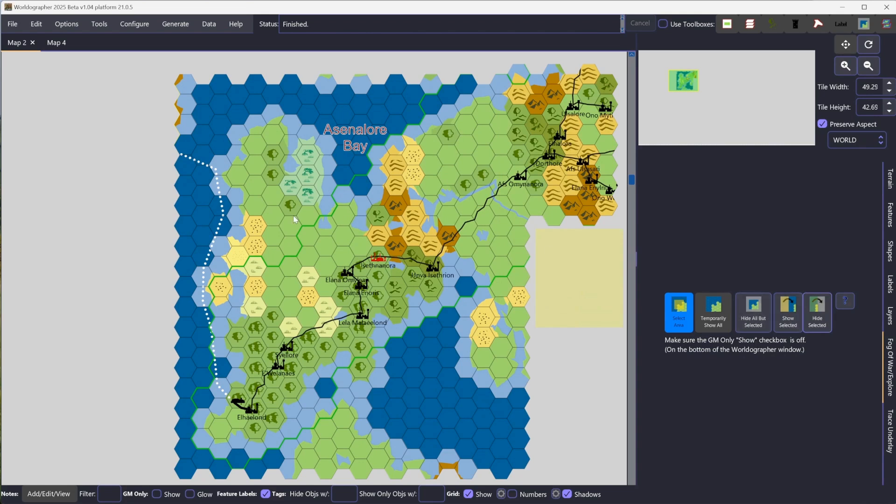
- Hide everything except a rectangular area over the central part of the revealed map with fog of war, and clear the selection
drag(237, 188, 489, 425)
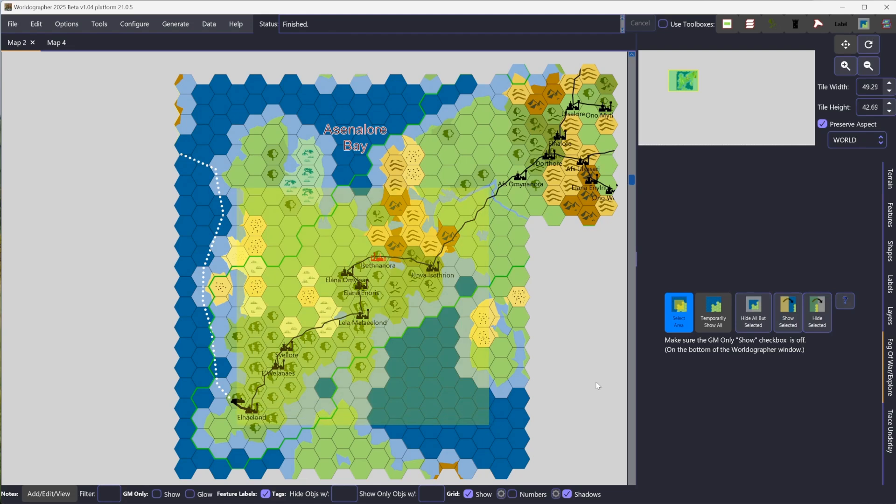
click(748, 320)
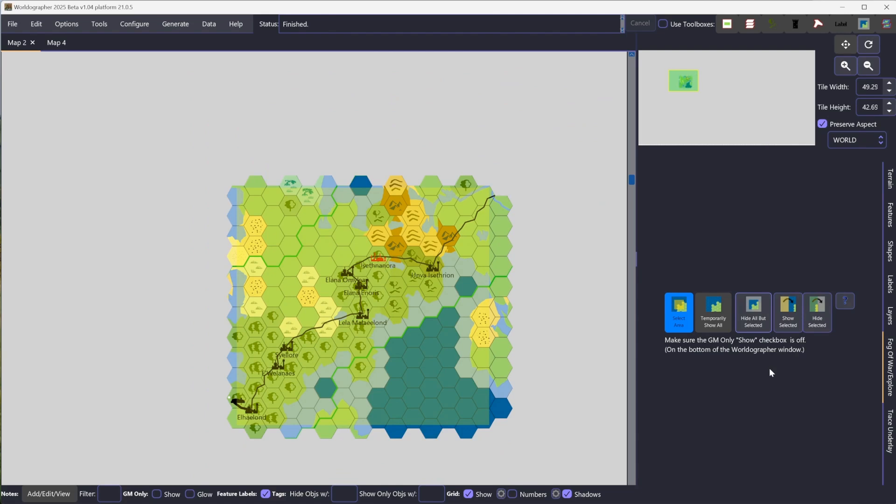
click(678, 312)
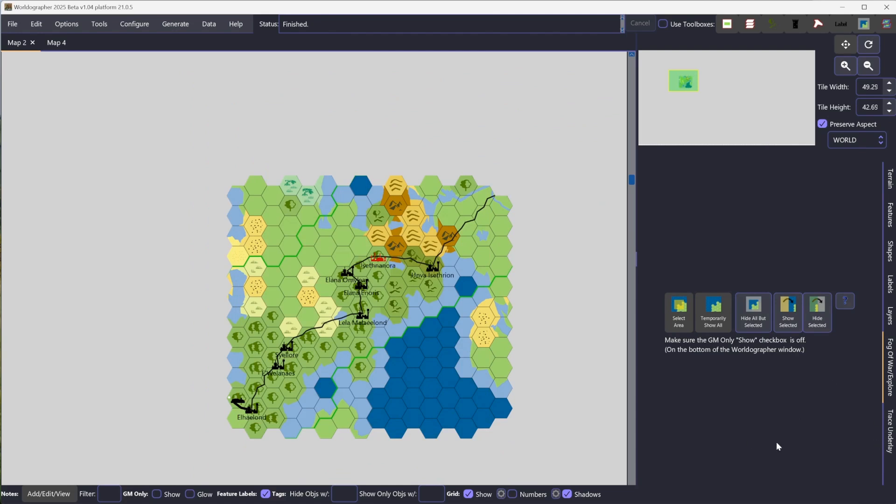
- Open the Trace Underlay settings and switch to Map 4
click(890, 434)
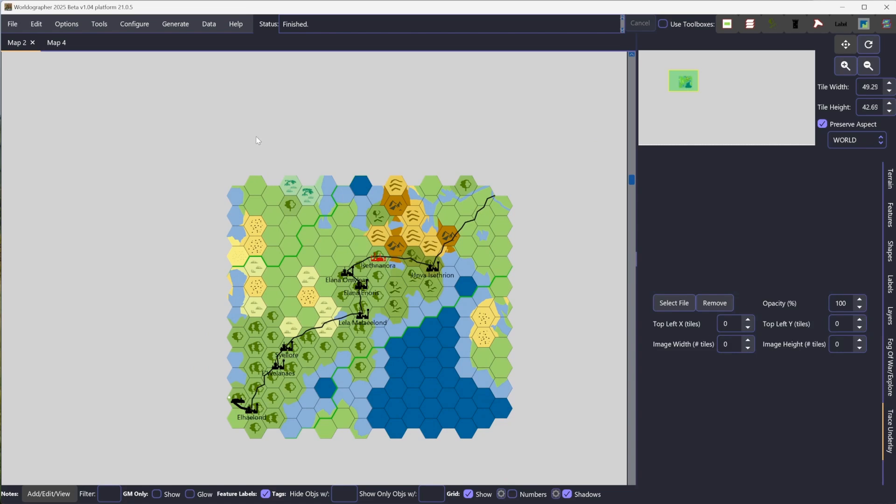
click(55, 44)
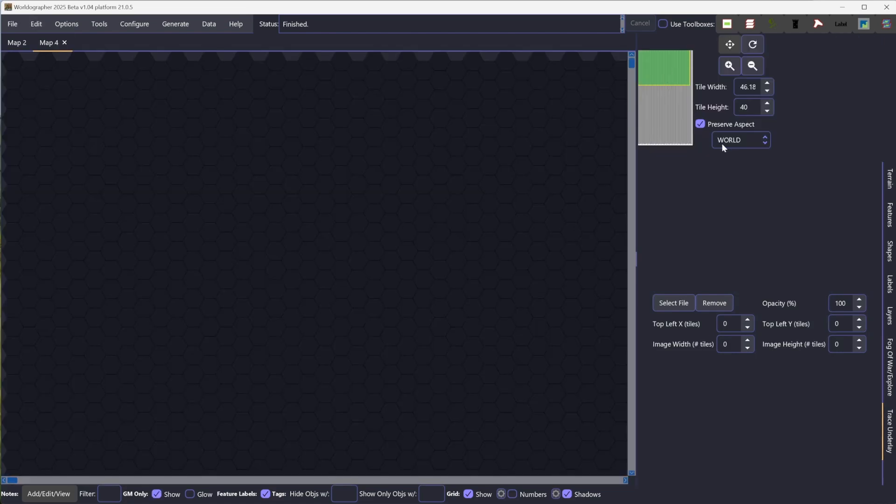
click(14, 24)
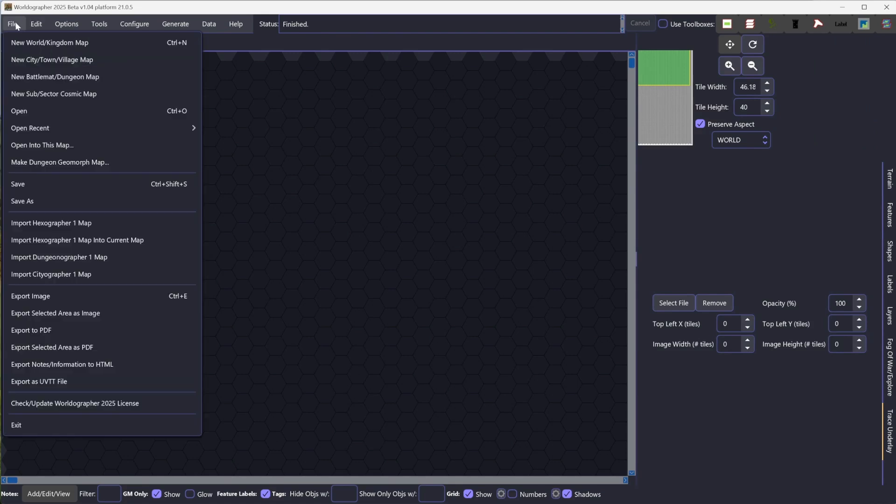
click(31, 43)
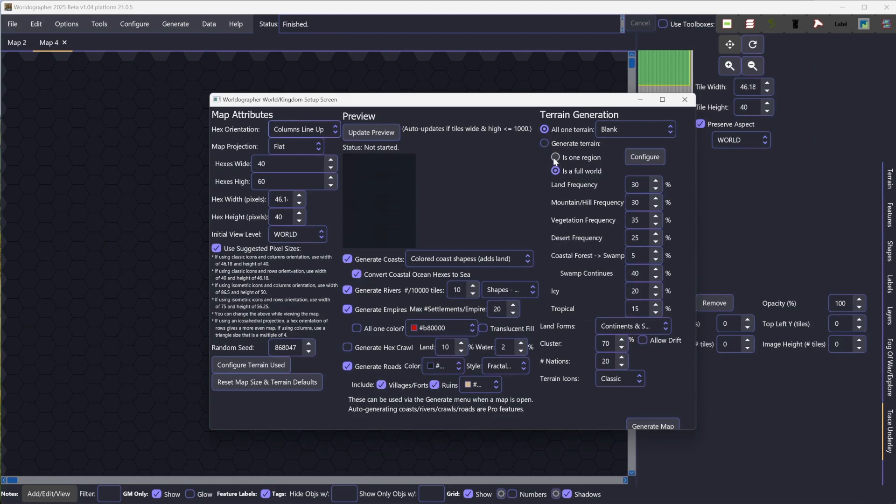
click(685, 99)
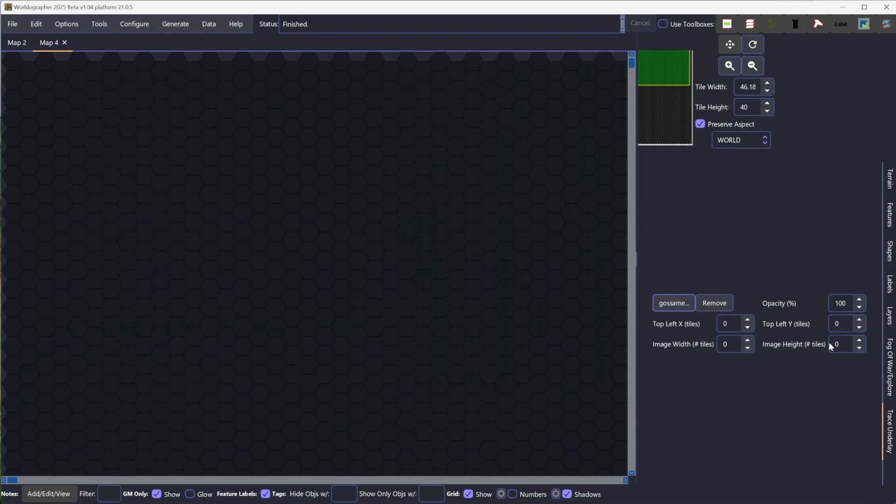
- Set the trace underlay image to 40 tiles wide and 60 tiles high
click(731, 343)
key(Tab)
text(6)
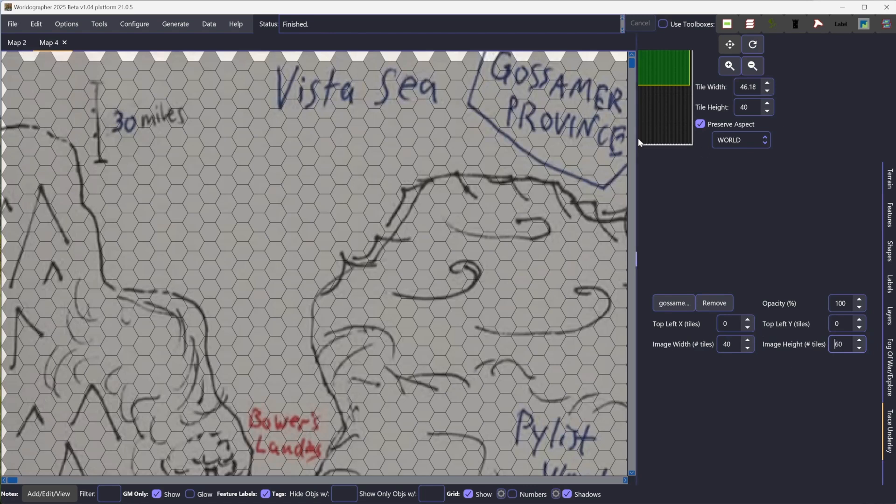
scroll(390, 234, down, 3)
scroll(382, 238, down, 1)
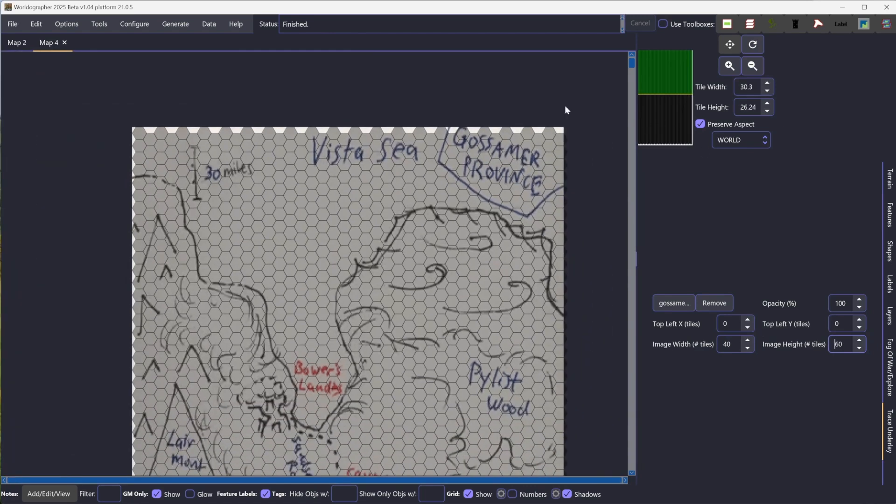
click(665, 77)
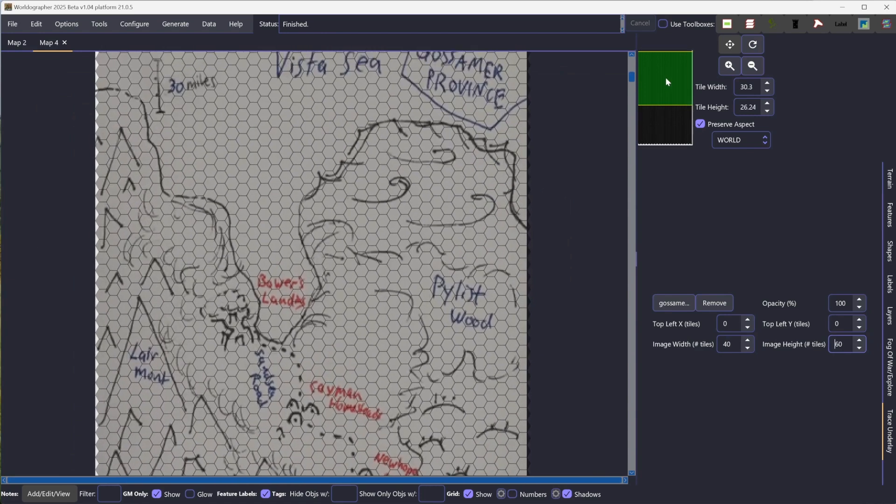
drag(666, 77, 666, 76)
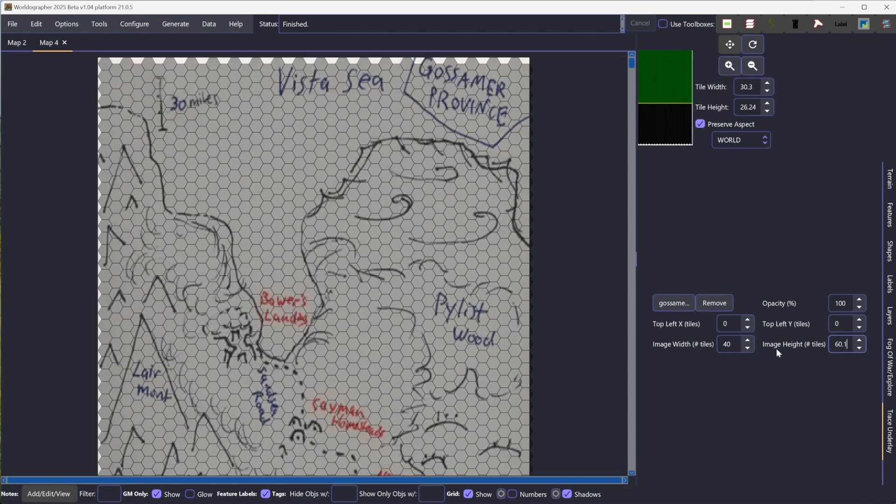
- Set the underlay's image height to 60 tiles and offset its top-left corner to 0.1 tiles in both X and Y
click(732, 345)
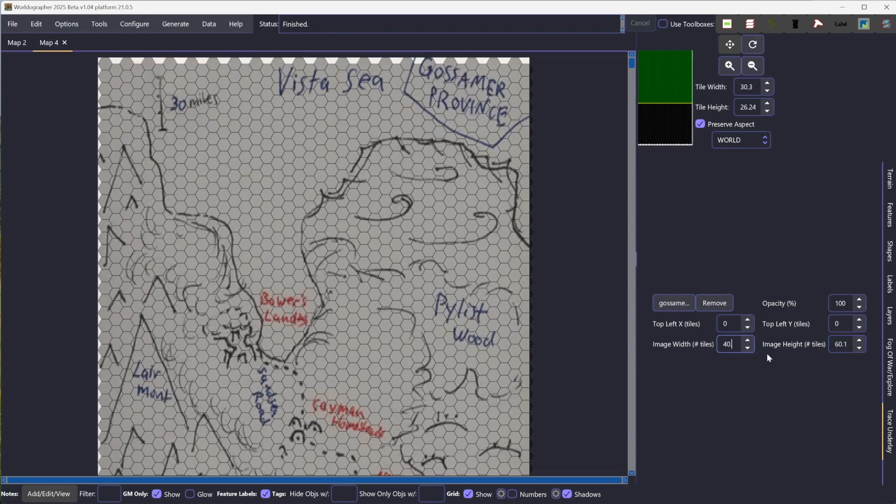
click(850, 347)
key(BackSpace)
key(BackSpace)
click(844, 326)
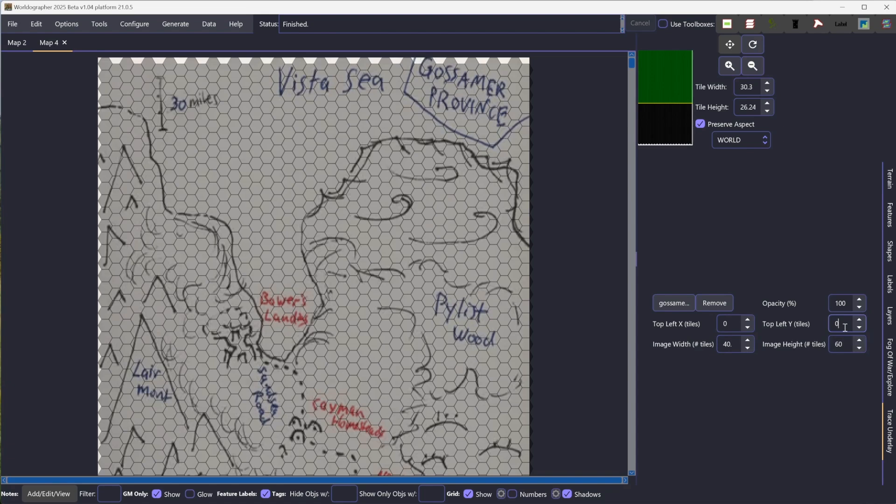
key(Tab)
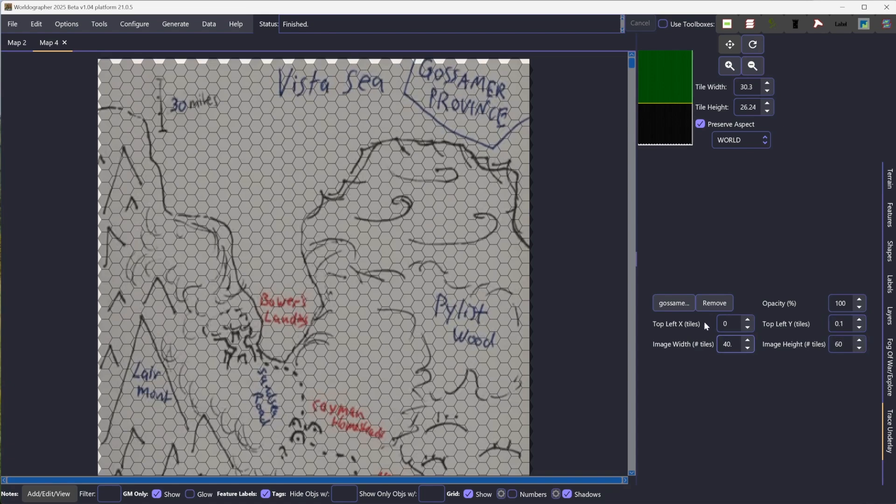
click(729, 324)
text(.1)
key(Tab)
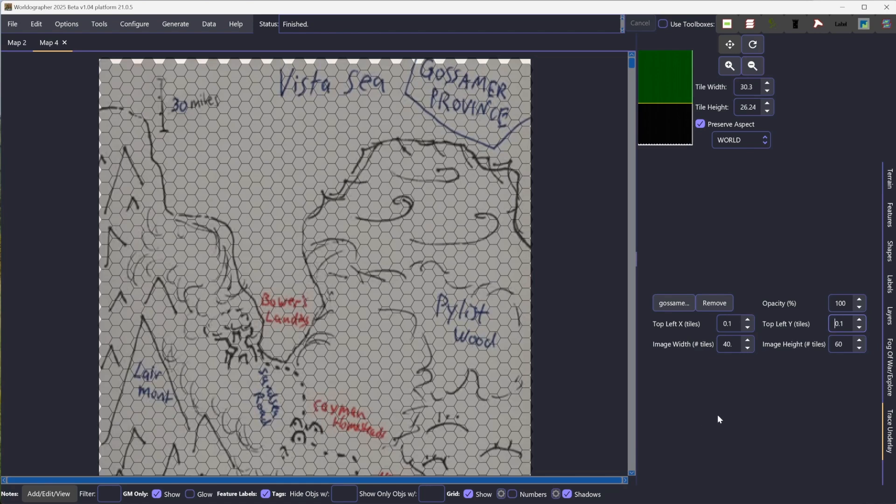
click(832, 303)
- Paint a line of Classic Water Sea hexes along the traced coastline, from the west edge around the bay to the east edge
click(888, 181)
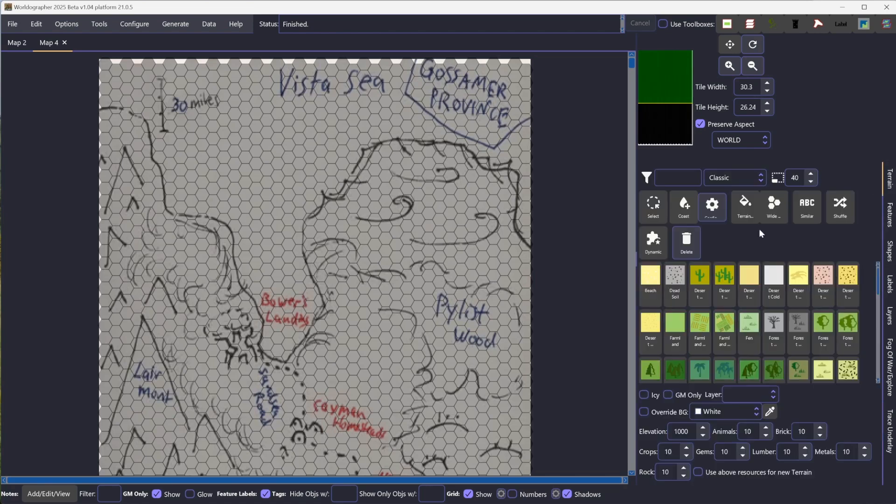
scroll(785, 323, down, 5)
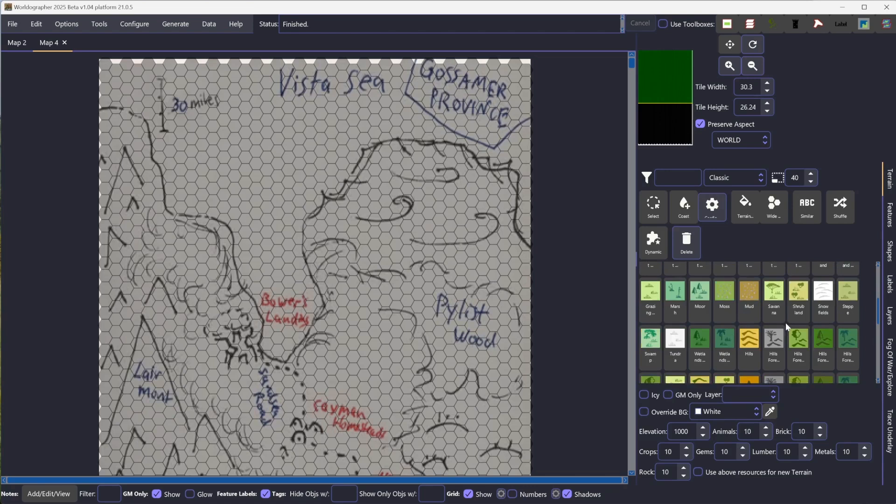
scroll(783, 342, down, 3)
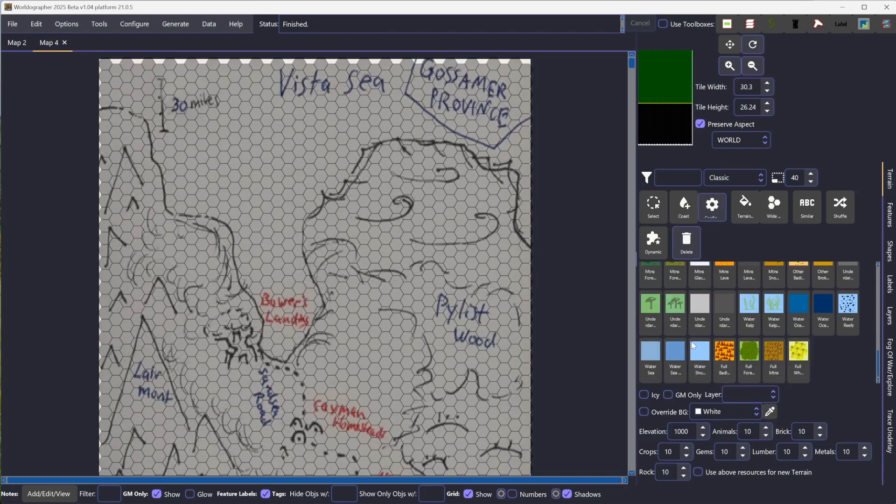
click(652, 355)
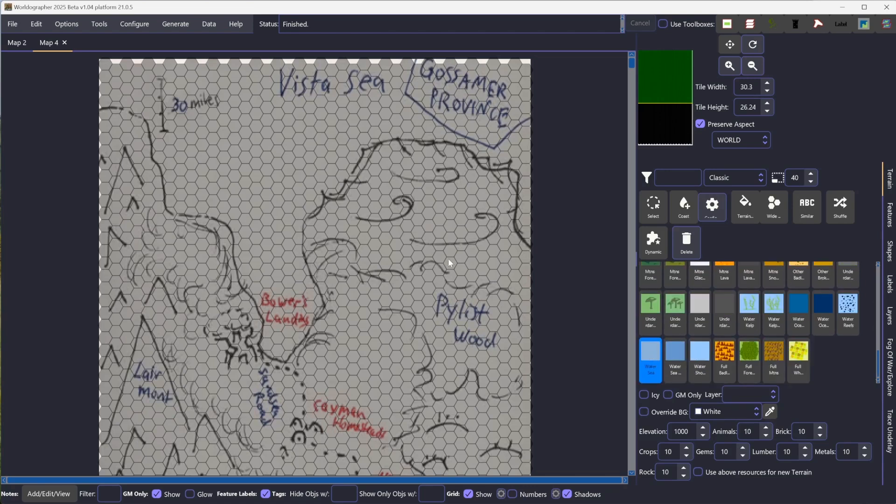
mouse_move(104, 105)
mouse_down()
mouse_move(144, 115)
mouse_move(187, 215)
mouse_move(231, 226)
mouse_move(271, 345)
mouse_move(289, 357)
mouse_move(310, 291)
mouse_move(296, 222)
mouse_move(334, 180)
mouse_move(371, 145)
mouse_move(422, 130)
mouse_move(494, 148)
mouse_up()
drag(531, 183, 528, 216)
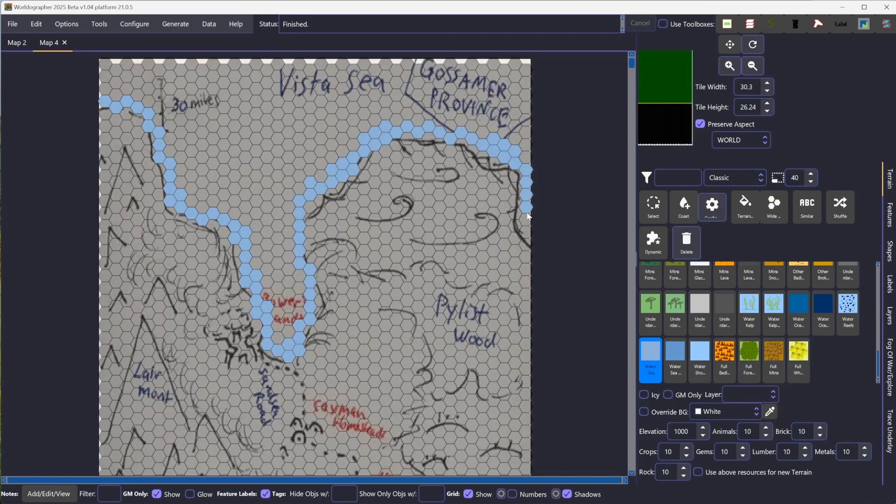
click(529, 236)
- Paint Water Ocean hexes across the Vista Sea and along the seaward side of the light blue coastal hexes
scroll(753, 355, up, 5)
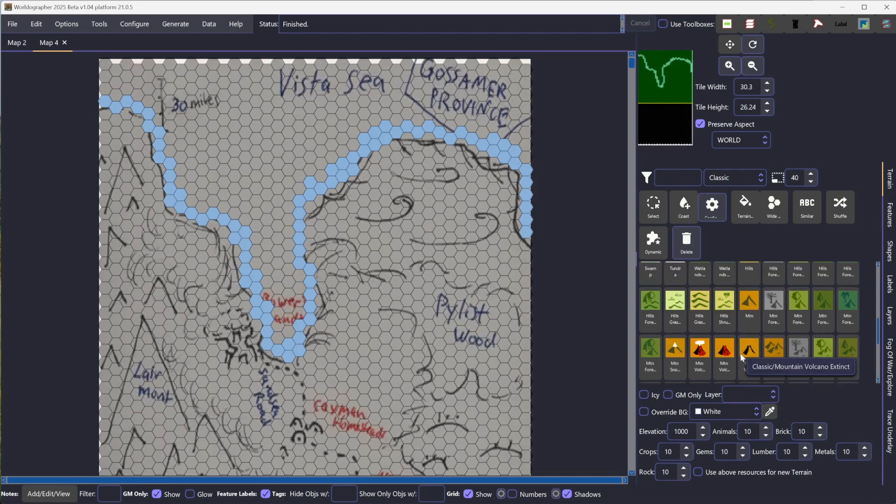
scroll(740, 353, up, 3)
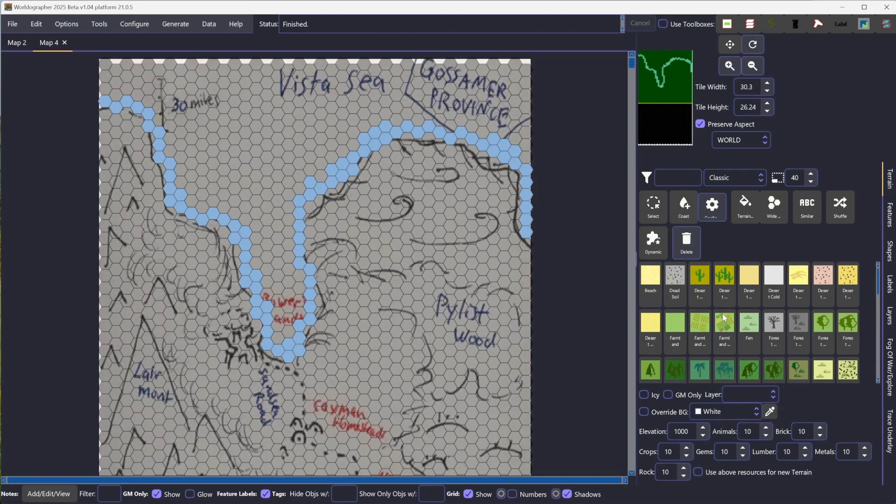
scroll(823, 331, down, 6)
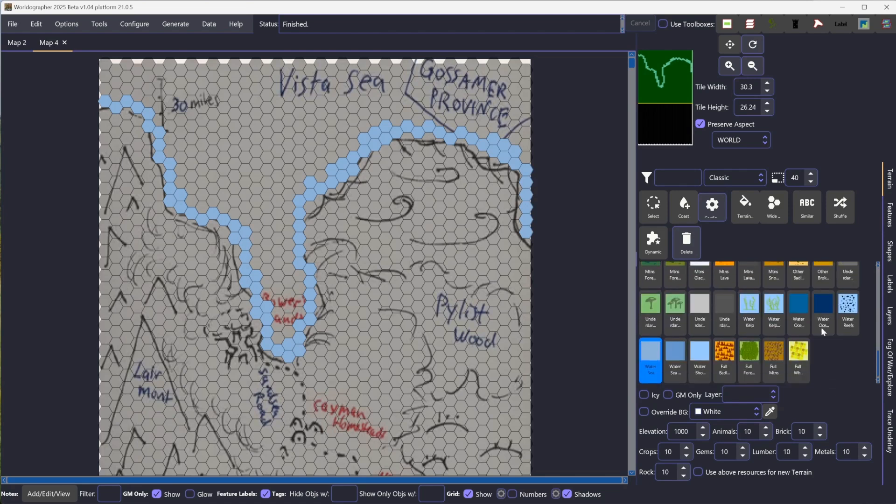
click(800, 308)
mouse_move(125, 84)
mouse_down()
mouse_move(223, 128)
mouse_move(236, 185)
mouse_move(250, 184)
mouse_move(276, 136)
mouse_move(377, 85)
mouse_move(452, 77)
mouse_move(505, 107)
mouse_up()
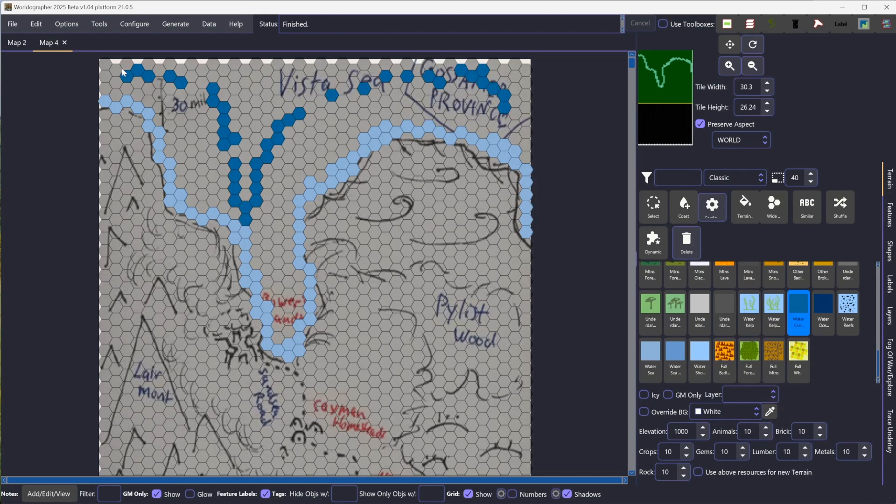
mouse_move(107, 91)
mouse_down()
mouse_move(161, 105)
mouse_move(192, 200)
mouse_move(249, 223)
mouse_move(285, 333)
mouse_move(282, 218)
mouse_move(299, 160)
mouse_move(348, 140)
mouse_move(386, 110)
mouse_move(476, 114)
mouse_move(522, 136)
mouse_move(515, 145)
mouse_up()
mouse_move(444, 124)
mouse_down()
mouse_move(369, 114)
mouse_move(294, 184)
mouse_up()
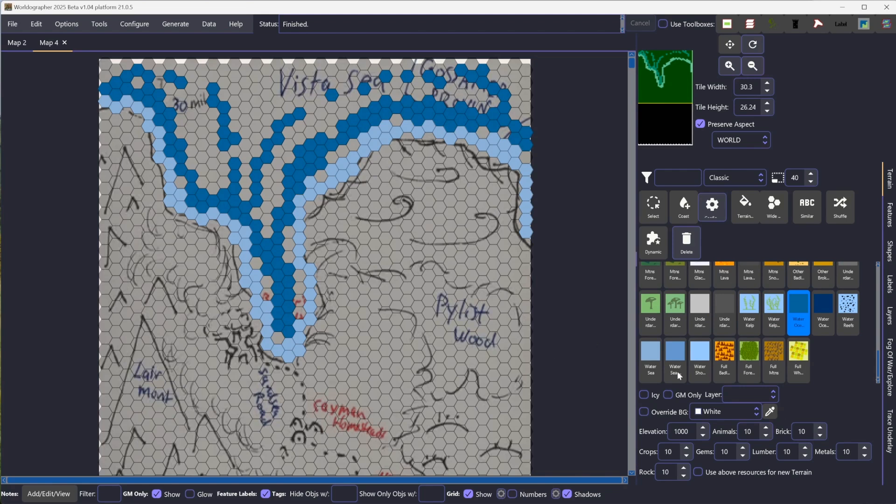
- Paint forested single-mountain (Mtn Forest) hexes over the traced western mountains around the Lairmont label
scroll(816, 387, up, 4)
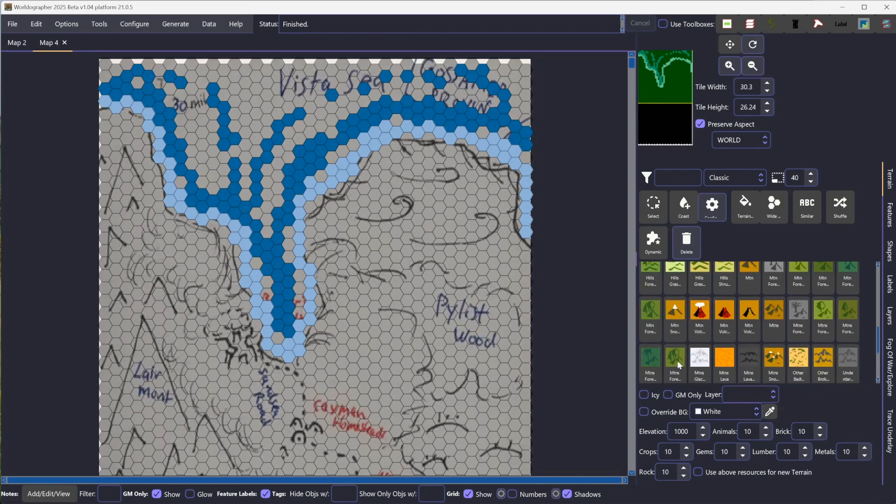
click(651, 312)
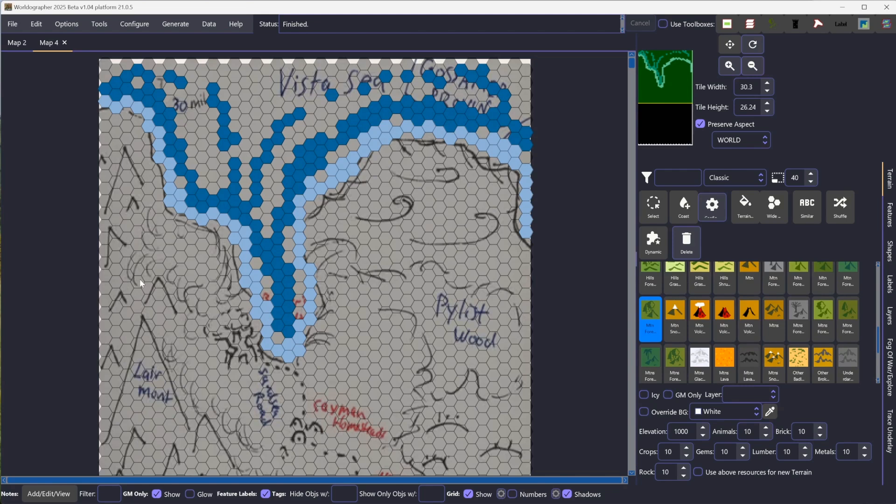
mouse_move(115, 248)
mouse_down()
mouse_move(110, 280)
mouse_move(132, 371)
mouse_move(125, 435)
mouse_move(148, 388)
mouse_move(115, 333)
mouse_move(184, 383)
mouse_move(230, 389)
mouse_move(111, 388)
mouse_move(175, 401)
mouse_up()
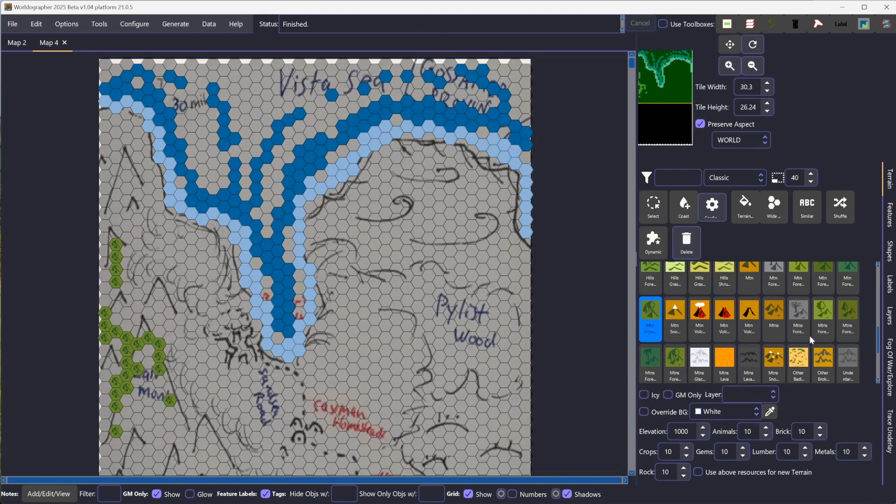
- Paint the darker olive forested mountains (Mtns Forest) hexes across the traced peaks south of Lairmont
click(850, 315)
mouse_move(109, 446)
mouse_down()
mouse_move(161, 444)
mouse_move(203, 456)
mouse_up()
mouse_move(143, 420)
mouse_down()
mouse_move(188, 472)
mouse_move(138, 449)
mouse_move(122, 398)
mouse_move(132, 429)
mouse_move(181, 445)
mouse_up()
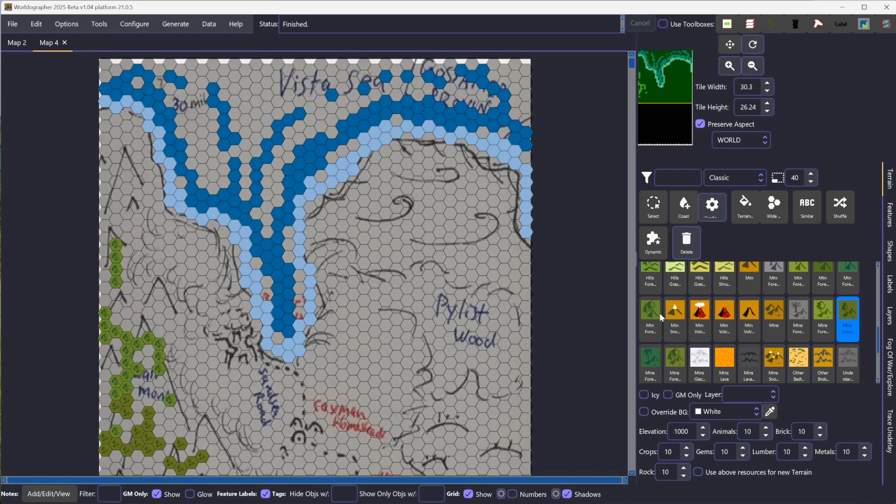
- Paint the light green forested mountains (Mtns Forest) hexes along the northwest peaks and just north and east of the Lairmont hexes
click(818, 315)
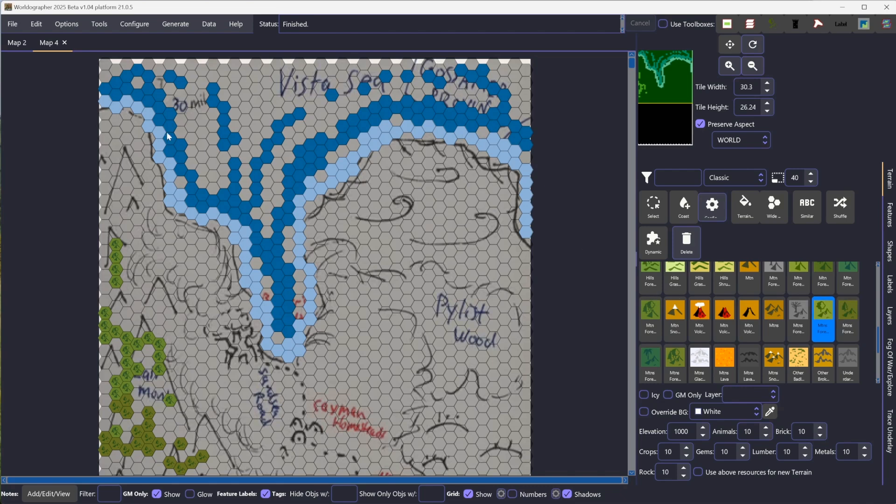
mouse_move(109, 158)
mouse_down()
mouse_move(131, 188)
mouse_move(106, 252)
mouse_up()
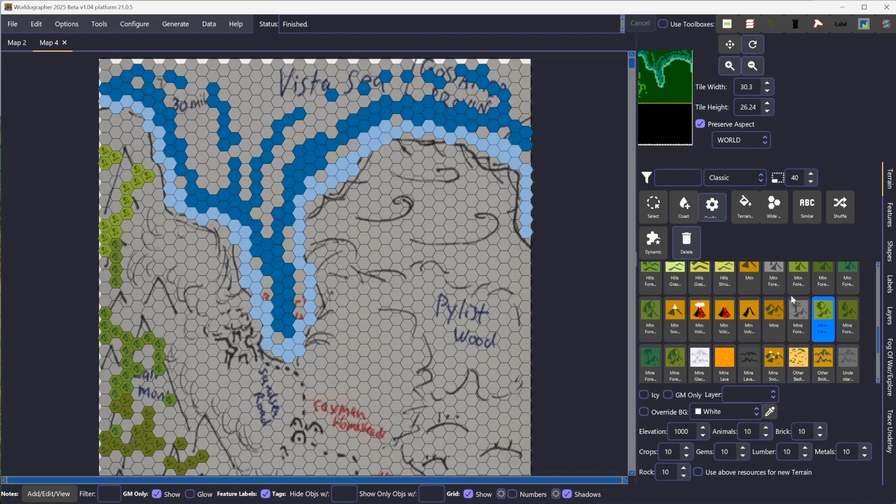
scroll(687, 305, up, 1)
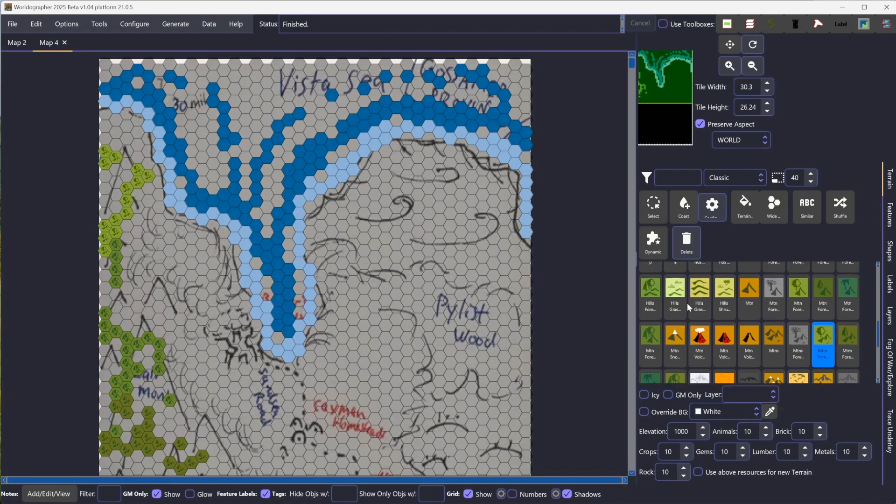
drag(136, 219, 137, 231)
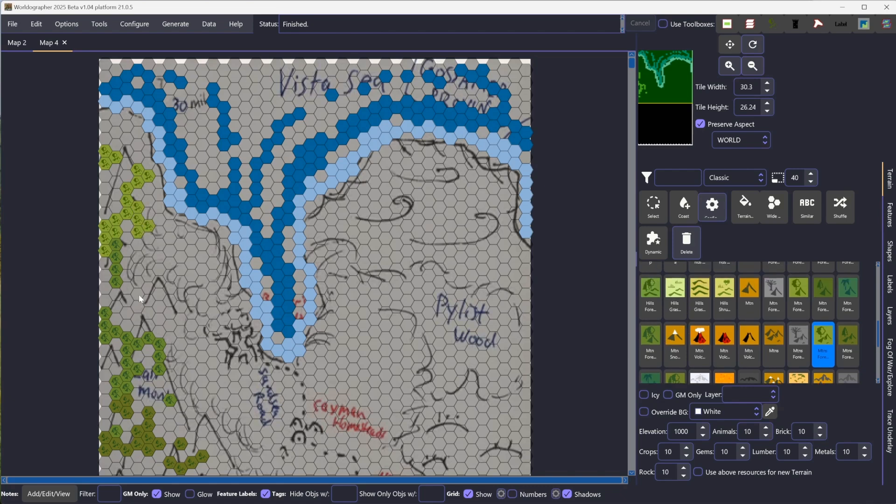
mouse_move(130, 303)
mouse_down()
mouse_move(171, 311)
mouse_move(181, 345)
mouse_up()
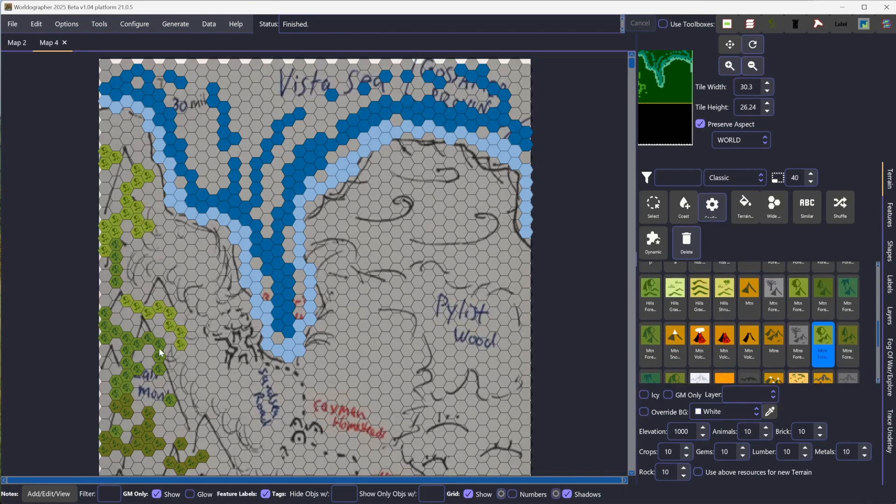
- Paint two green shades of forested mountains (Mtns Forest) hexes east of the Lairmont label and down the ridge to its southeast
scroll(665, 343, down, 1)
click(666, 352)
mouse_move(210, 373)
mouse_down()
mouse_move(201, 399)
mouse_move(139, 386)
mouse_move(109, 396)
mouse_move(183, 409)
mouse_move(201, 423)
mouse_move(142, 406)
mouse_move(120, 416)
mouse_up()
scroll(714, 356, down, 3)
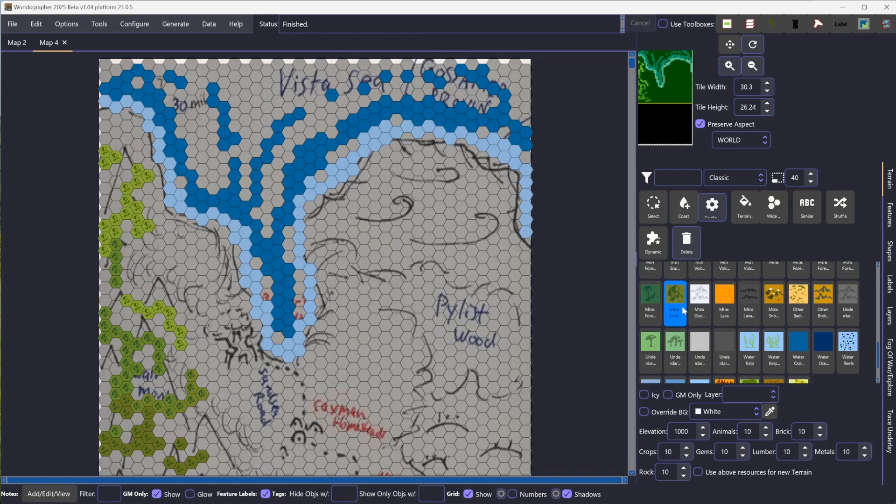
scroll(733, 329, up, 2)
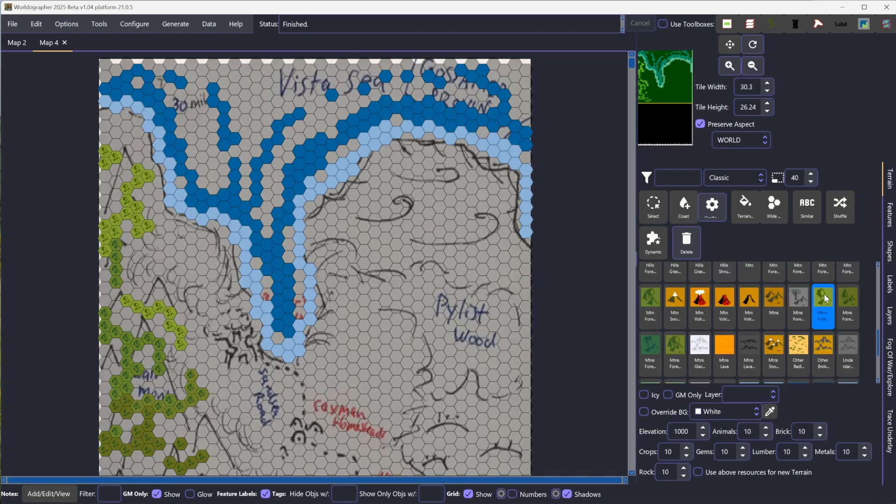
click(849, 300)
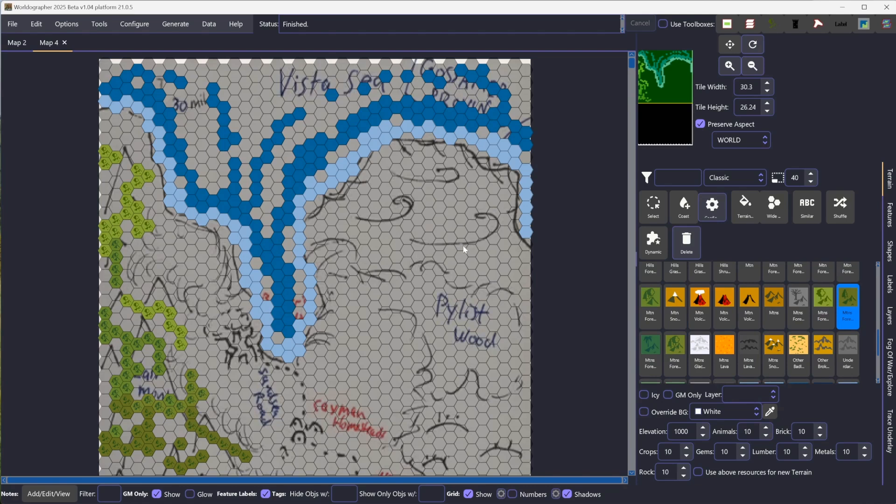
- Paint Grassland hexes in the lowland west of the bay and across the open land between the bay and the eastern coast
scroll(688, 325, up, 2)
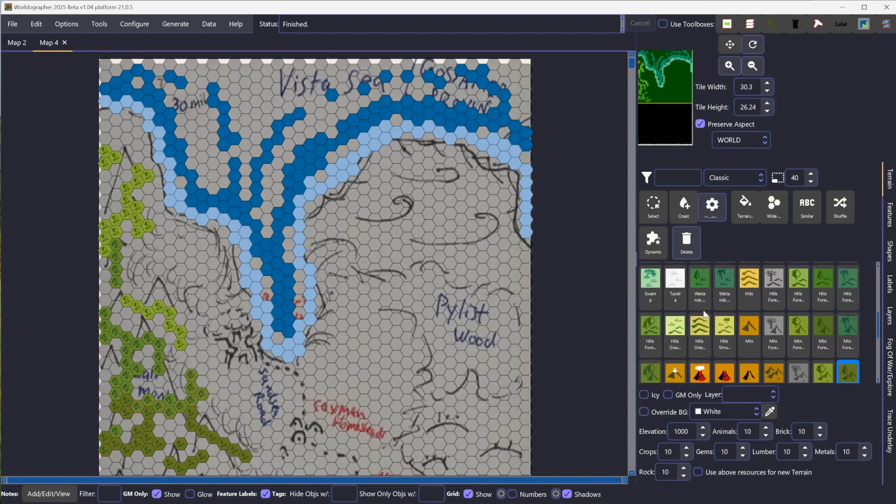
scroll(688, 325, up, 1)
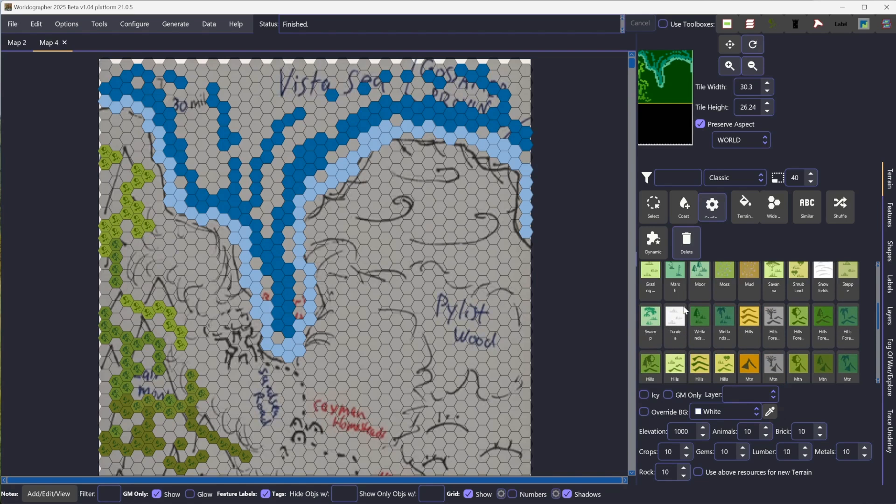
click(653, 274)
scroll(663, 283, up, 1)
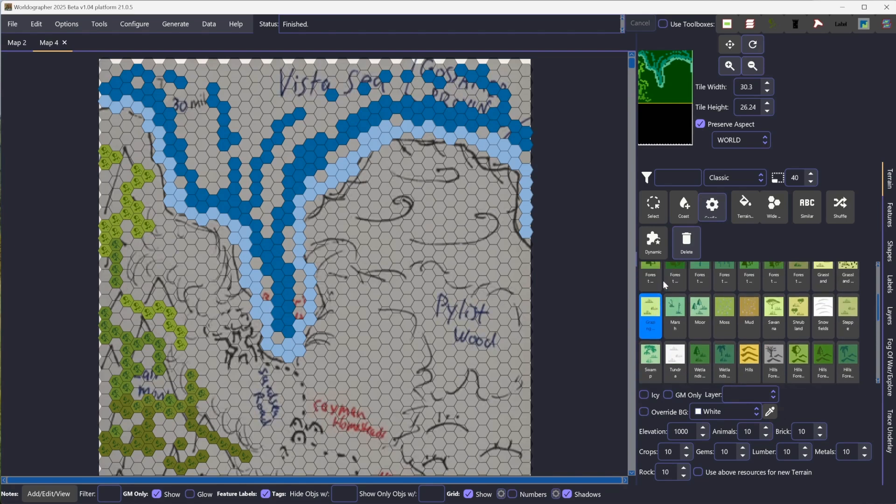
click(822, 270)
mouse_move(193, 263)
mouse_down()
mouse_move(146, 257)
mouse_move(212, 292)
mouse_move(190, 249)
mouse_move(233, 294)
mouse_up()
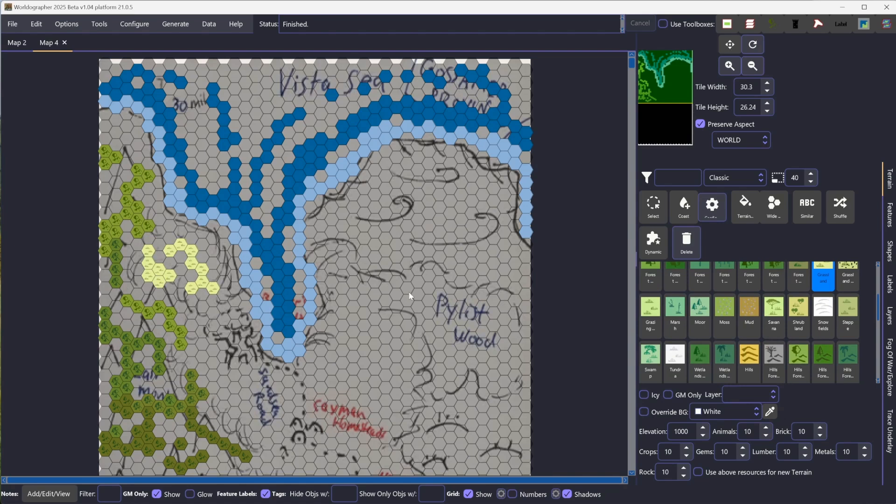
drag(341, 250, 428, 212)
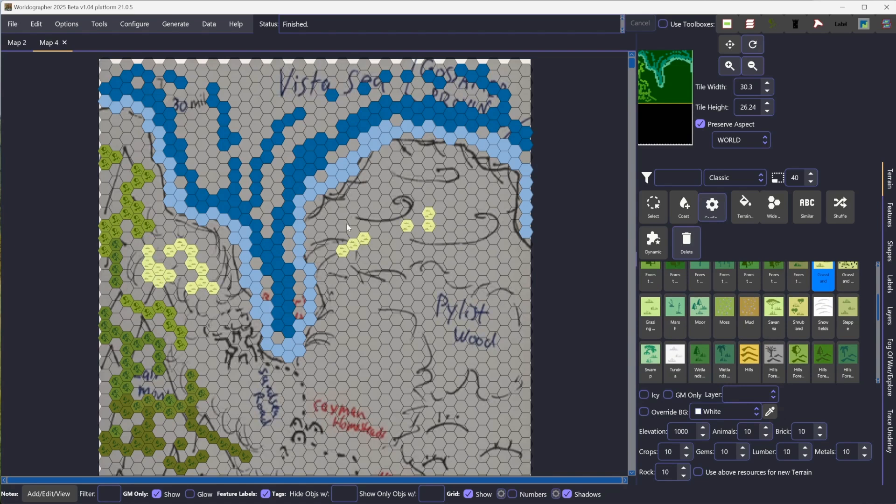
drag(346, 227, 449, 200)
drag(386, 261, 483, 244)
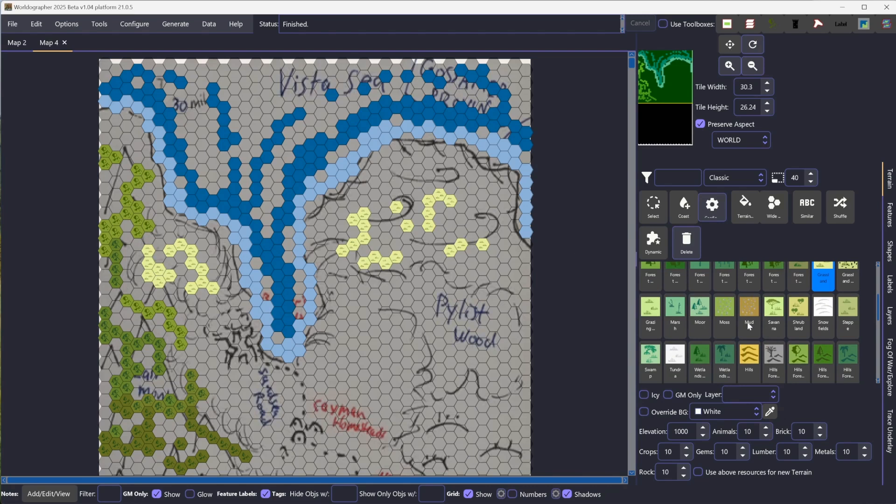
- Paint Farmland hexes beneath and between the grassland patches north of Pylist Wood, reaching the eastern coast
scroll(748, 325, up, 3)
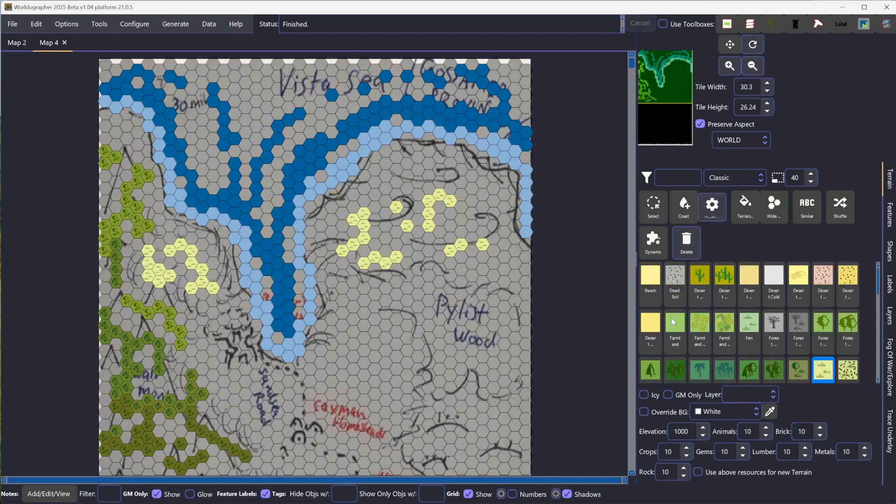
click(674, 321)
mouse_move(342, 263)
mouse_down()
mouse_move(355, 278)
mouse_move(439, 264)
mouse_move(366, 273)
mouse_move(381, 251)
mouse_move(425, 267)
mouse_move(483, 262)
mouse_move(427, 239)
mouse_move(537, 220)
mouse_up()
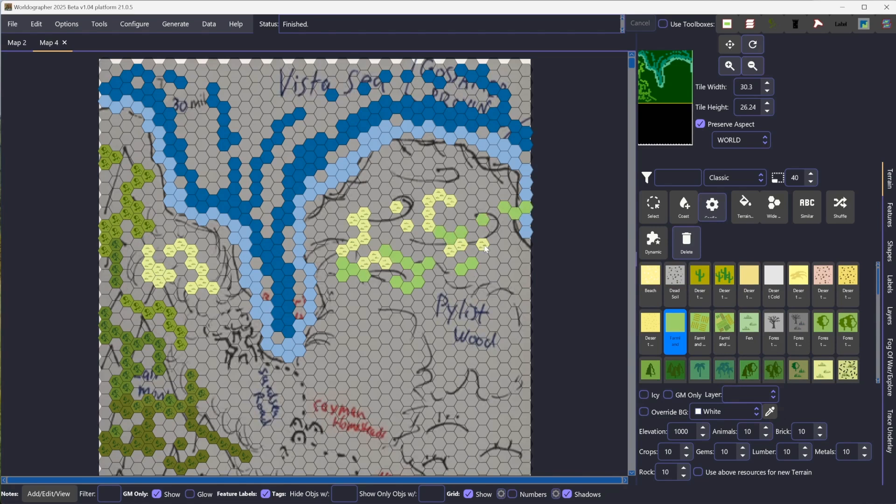
drag(485, 248, 518, 260)
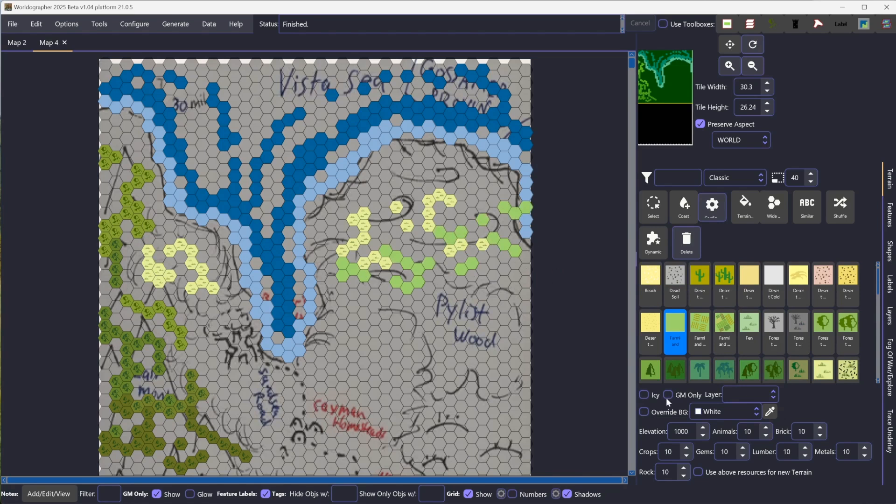
- Paint Pylist Wood with light forest hexes around its outline and evergreen and dark green forest hexes through its southern part
scroll(755, 328, down, 1)
click(822, 291)
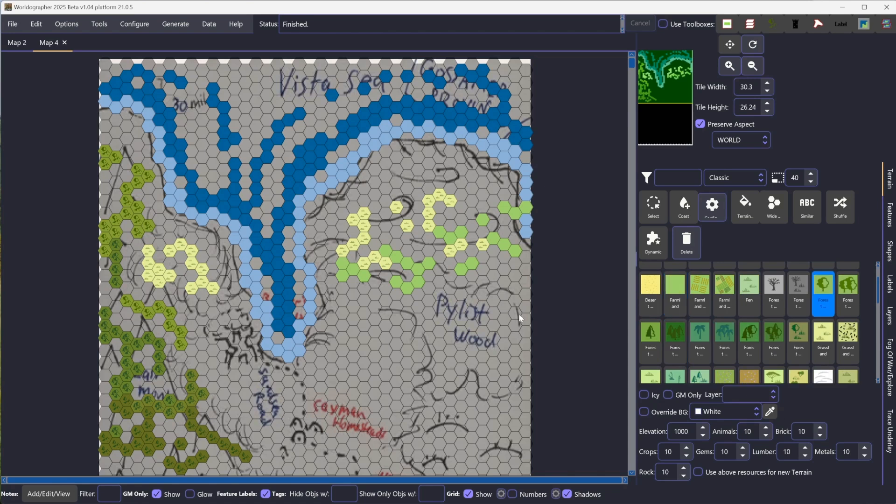
mouse_move(483, 287)
mouse_down()
mouse_move(434, 367)
mouse_move(491, 299)
mouse_move(538, 310)
mouse_move(415, 381)
mouse_move(428, 374)
mouse_move(421, 409)
mouse_move(493, 413)
mouse_move(525, 383)
mouse_up()
click(649, 340)
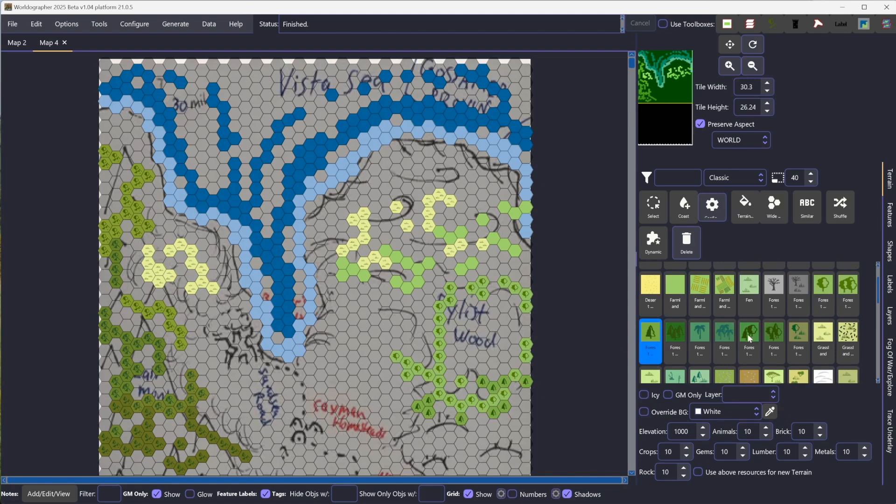
click(749, 339)
drag(420, 377, 527, 359)
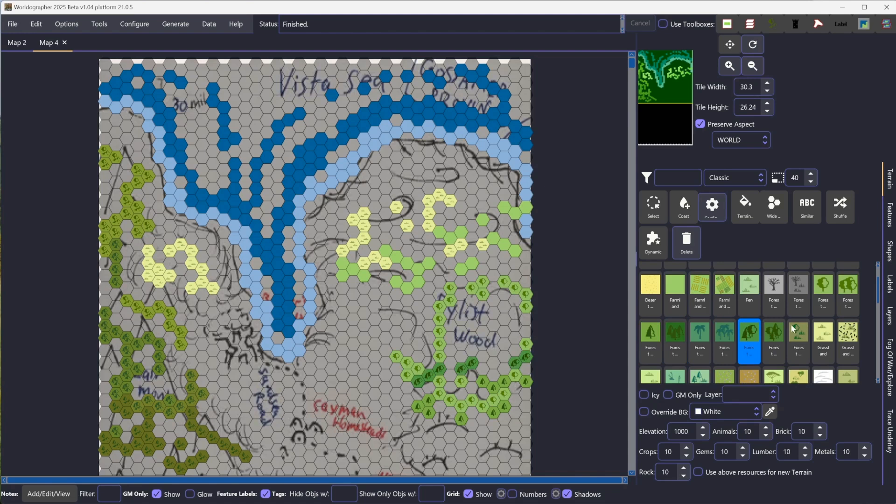
- Fill the land between the bay and Pylist Wood with scattered Grassland and Farmland hexes
click(822, 334)
drag(351, 321, 386, 364)
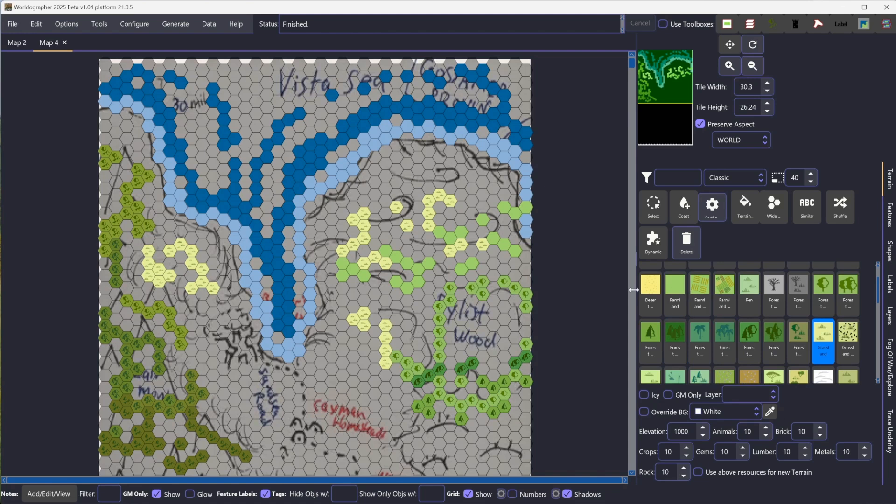
click(674, 291)
drag(328, 333, 375, 393)
drag(352, 295, 390, 286)
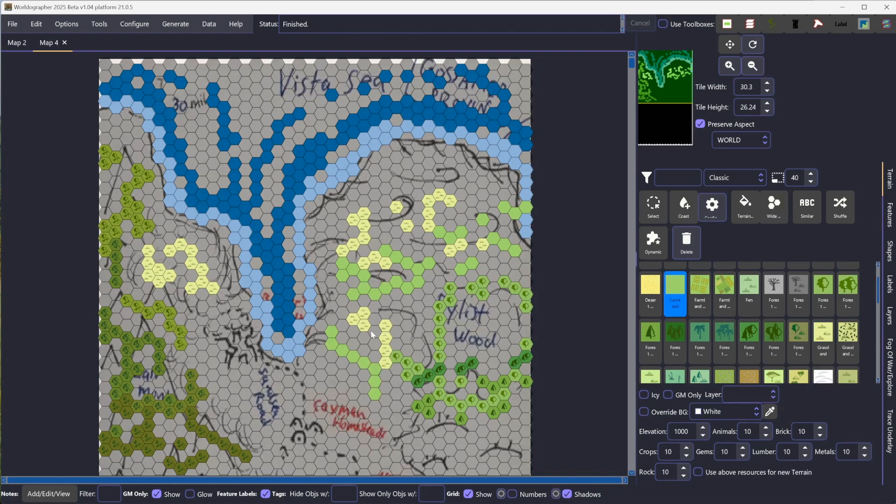
mouse_move(372, 334)
mouse_down()
mouse_move(403, 318)
mouse_move(393, 307)
mouse_move(441, 346)
mouse_up()
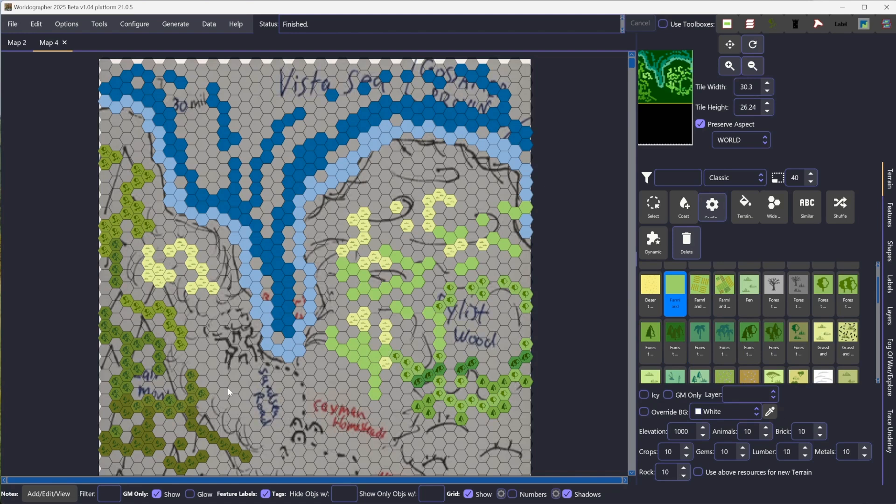
- Paint Hills hexes at the western coast and along the southern edge of the western grassland
scroll(676, 336, down, 1)
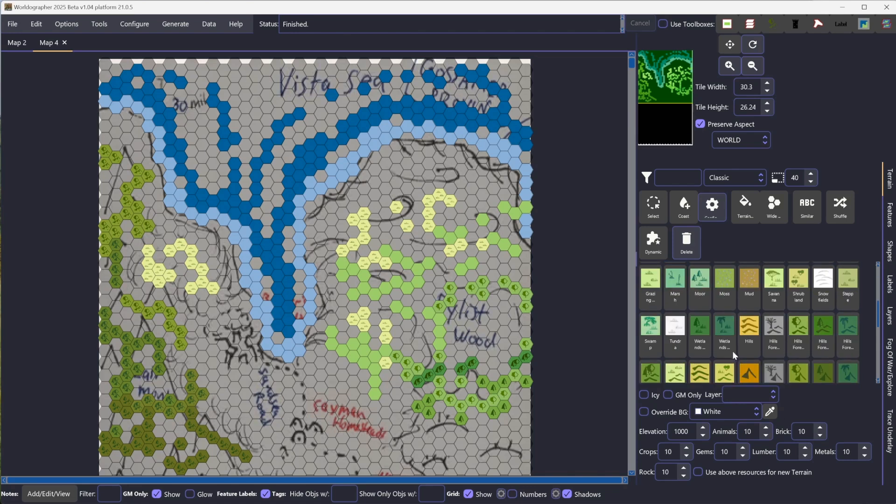
click(740, 341)
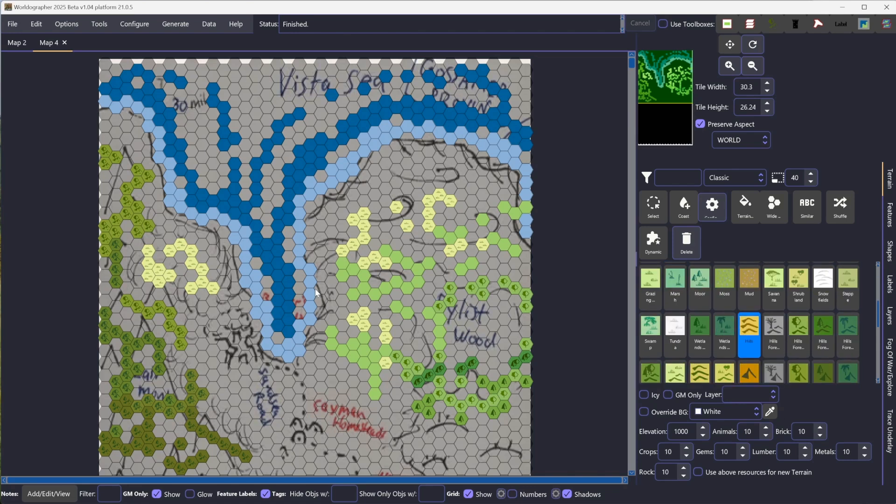
drag(170, 213, 170, 226)
mouse_move(161, 295)
mouse_down()
mouse_move(225, 315)
mouse_move(205, 293)
mouse_move(213, 325)
mouse_up()
- Paint forested hills (Hills Forest) hexes east of the Lairmont mountains and, in a lighter green, between the northwest mountains and the coast
scroll(717, 362, down, 1)
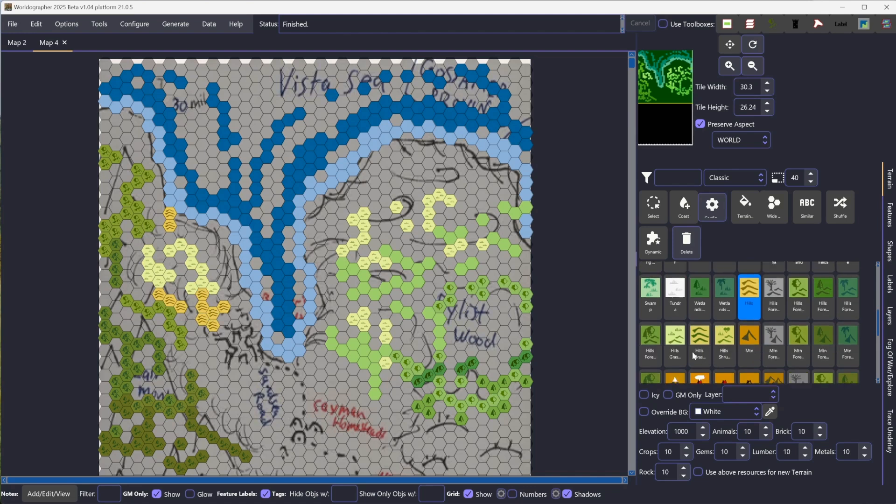
click(651, 337)
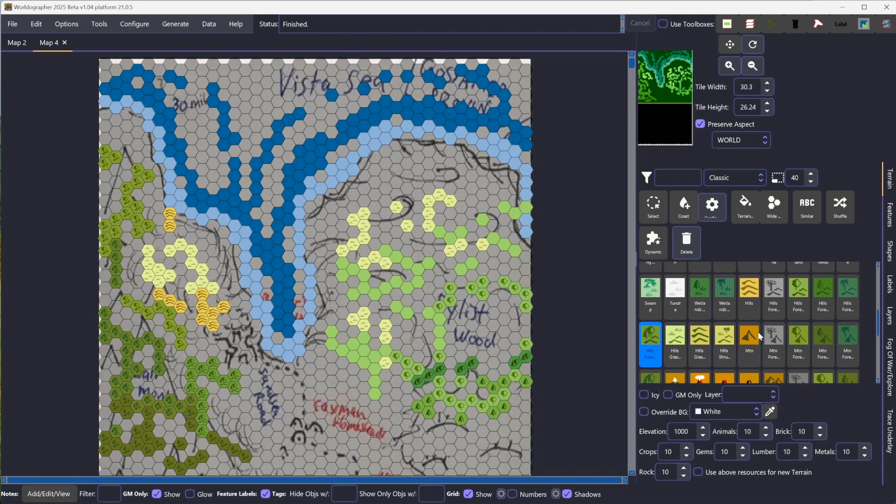
click(798, 294)
mouse_move(139, 146)
mouse_down()
mouse_move(101, 115)
mouse_move(140, 149)
mouse_move(146, 168)
mouse_move(134, 223)
mouse_move(154, 257)
mouse_up()
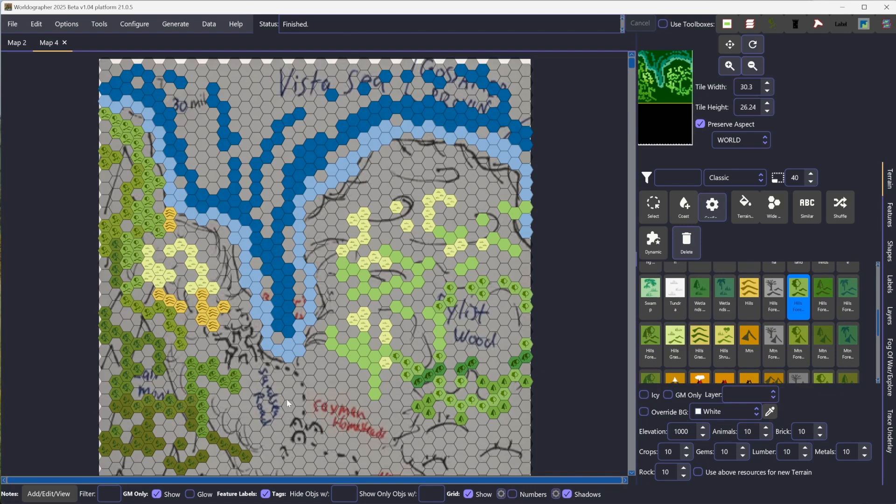
- Paint Farmland hexes south of the bay along the traced road and past the Cayman Homesteads label
scroll(772, 337, down, 2)
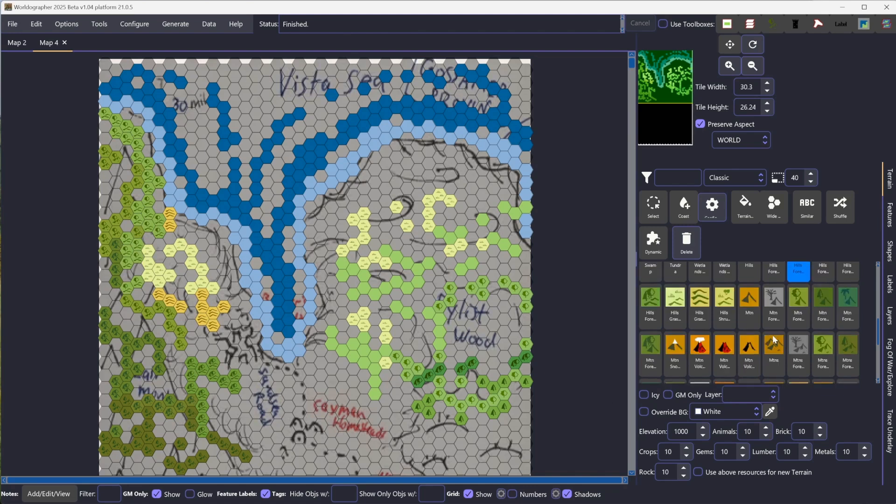
scroll(768, 334, up, 2)
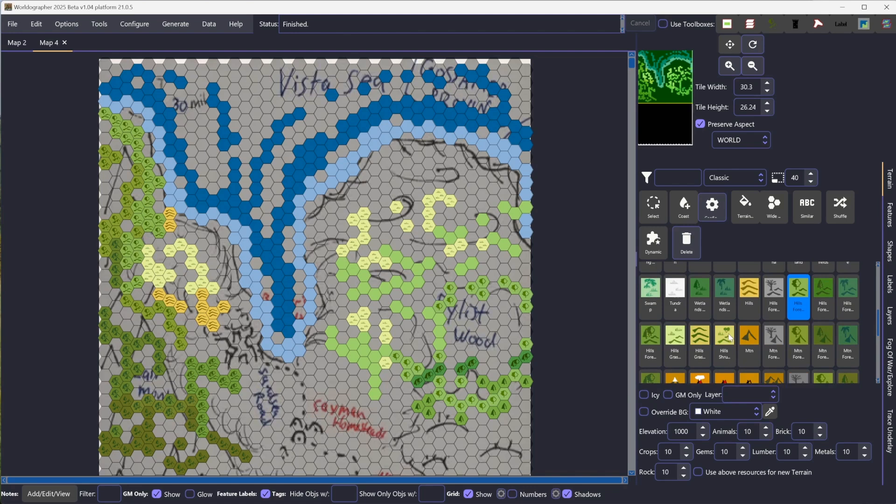
scroll(726, 334, up, 5)
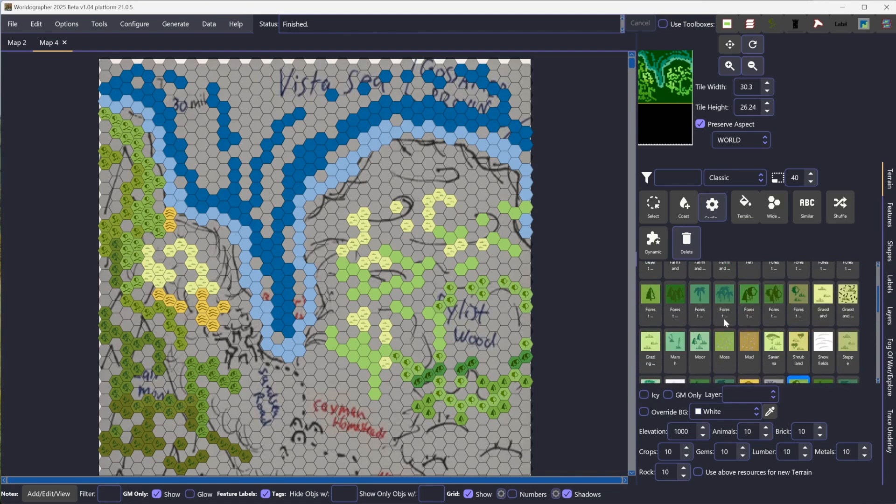
scroll(716, 322, up, 2)
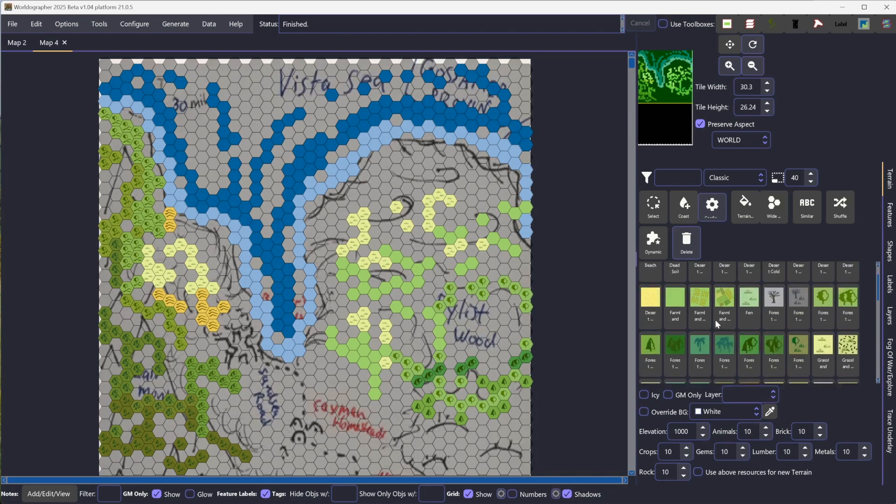
click(674, 306)
mouse_move(277, 386)
mouse_down()
mouse_move(360, 462)
mouse_move(396, 468)
mouse_up()
drag(311, 383, 299, 412)
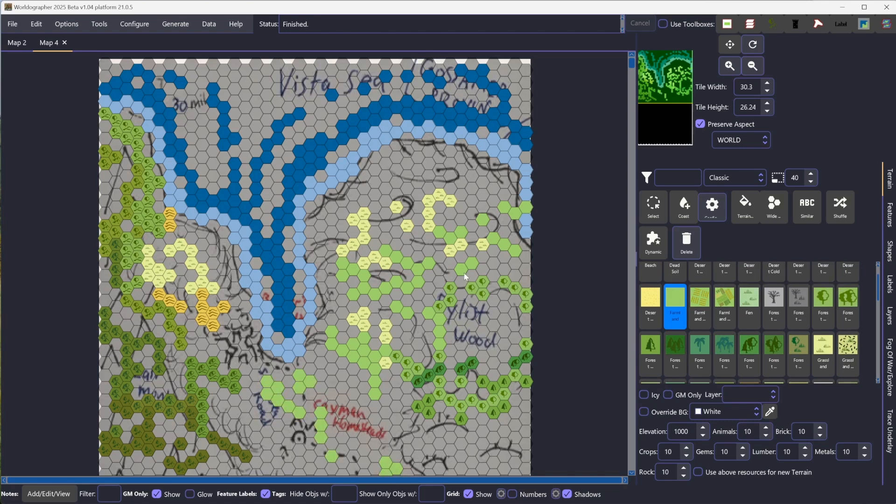
- Set the trace underlay image's opacity to 50%
click(890, 419)
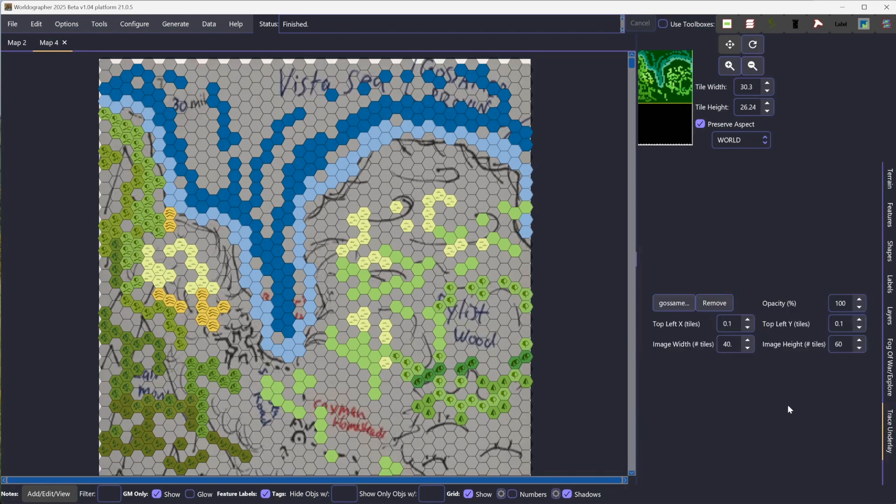
click(840, 302)
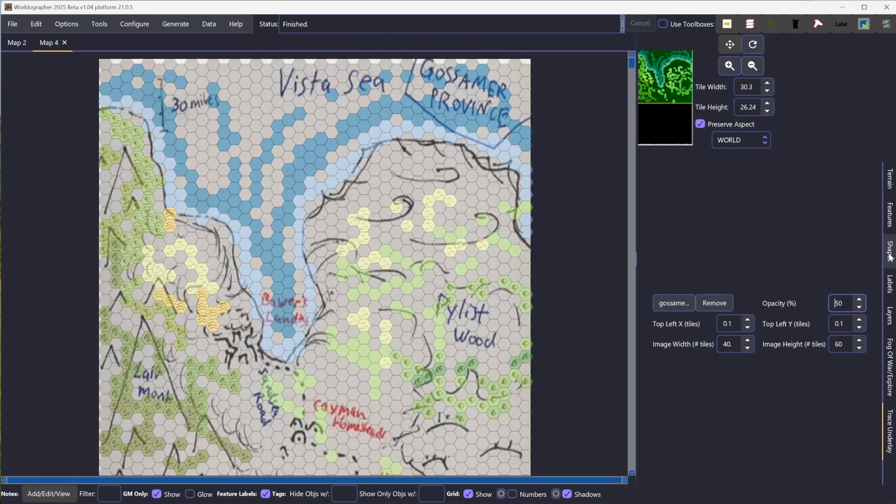
- Paint light and darker green forested hills (Hills Forest) hexes over the traced hills south of Pylist Wood
click(888, 180)
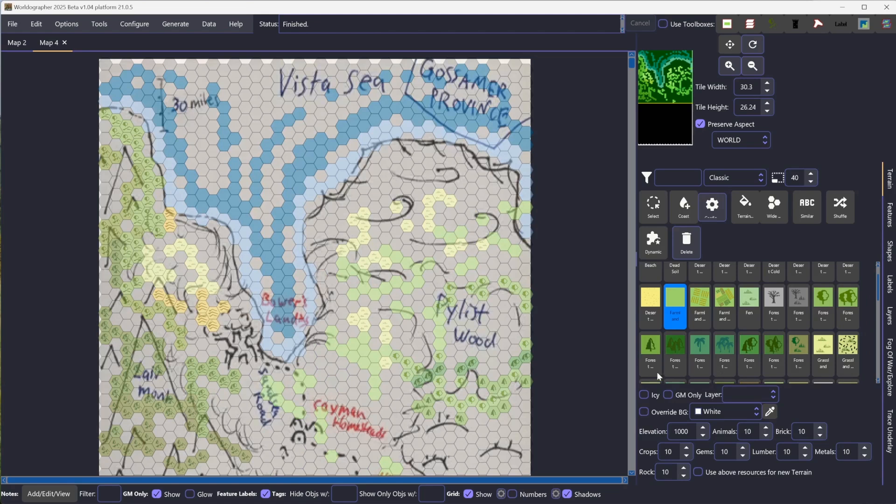
scroll(729, 339, down, 4)
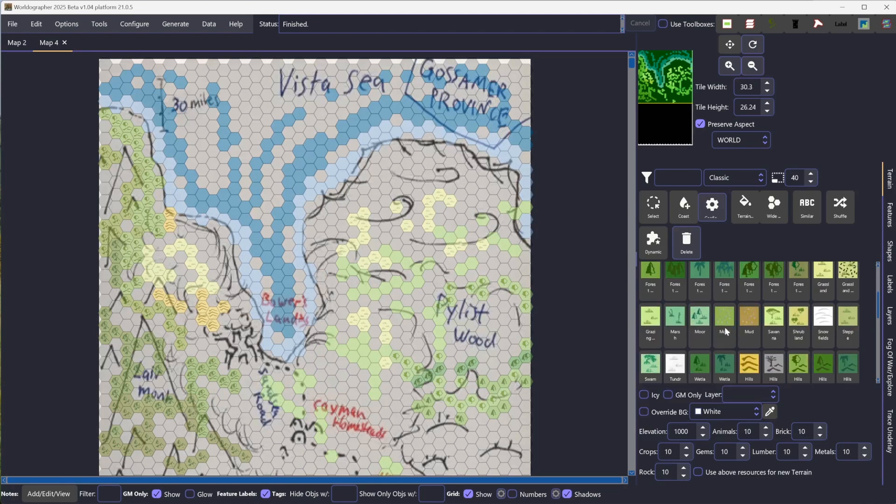
scroll(707, 322, down, 1)
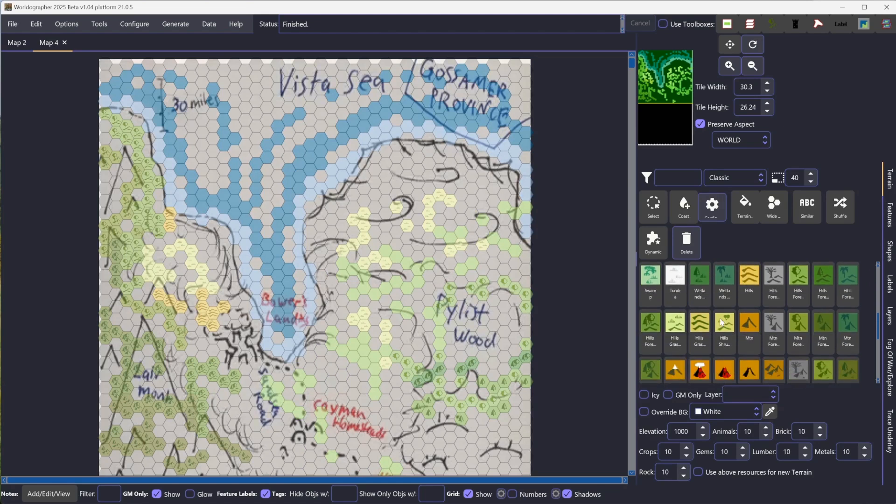
click(793, 284)
click(408, 415)
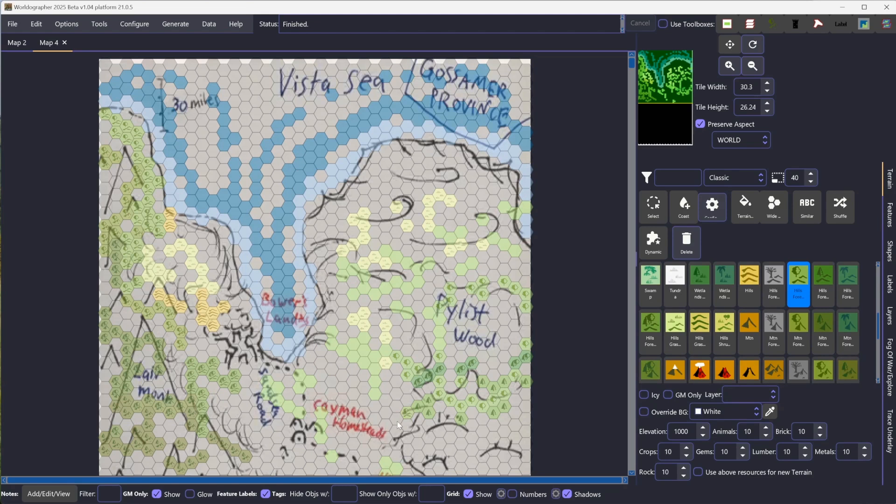
mouse_move(406, 454)
mouse_down()
mouse_move(429, 463)
mouse_move(524, 419)
mouse_move(450, 430)
mouse_up()
click(817, 281)
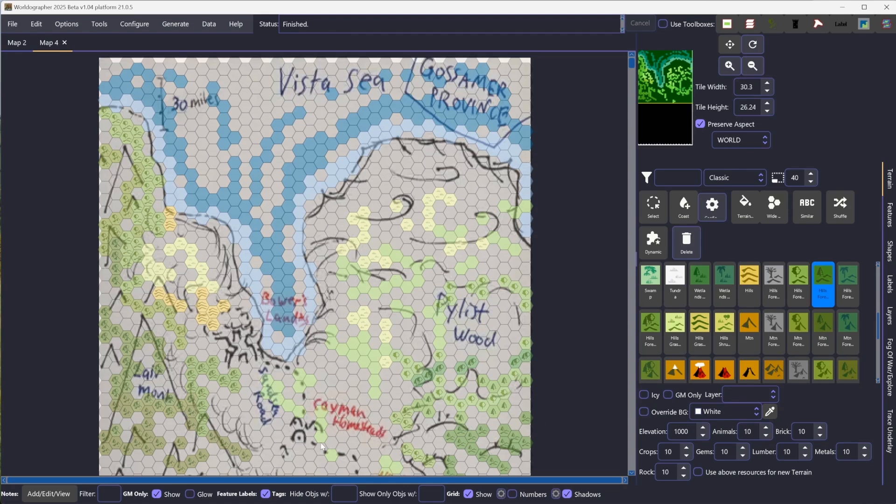
- Paint Hills Forest hexes along the southeastern foot of the Lairmont mountains and Swamp hexes inland of the bay's east coast
drag(242, 429, 295, 475)
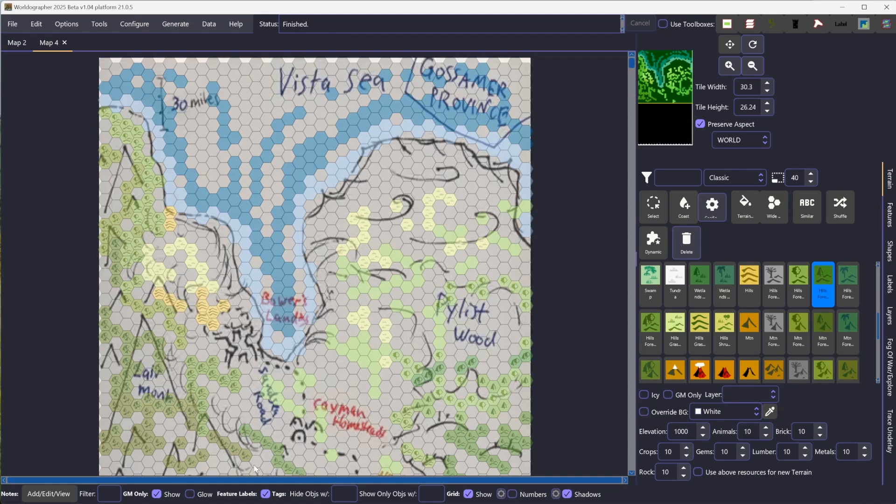
scroll(705, 316, up, 3)
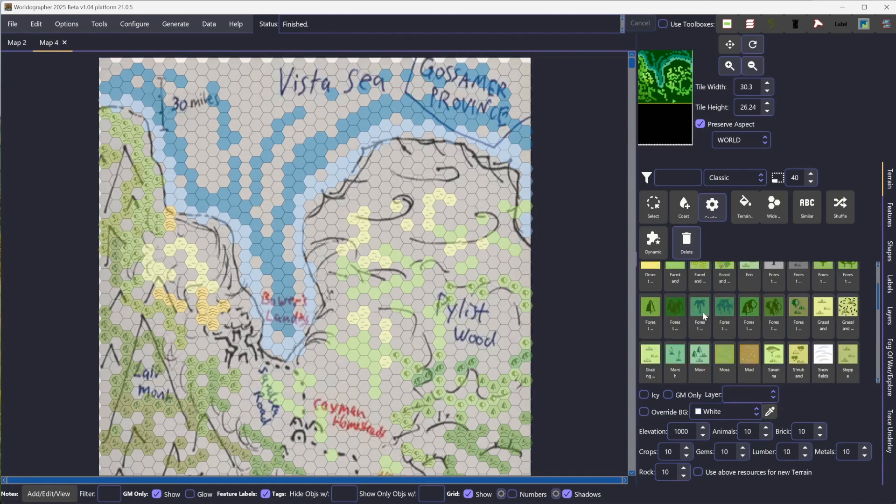
scroll(694, 313, up, 1)
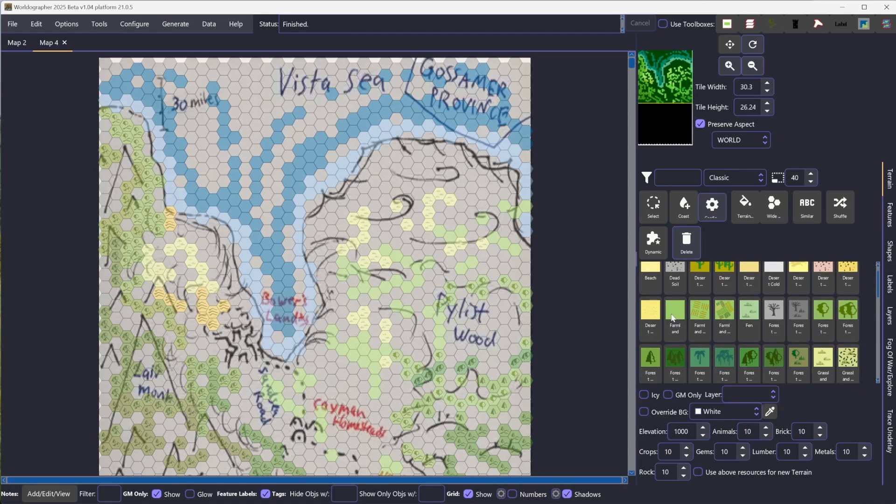
scroll(673, 318, down, 1)
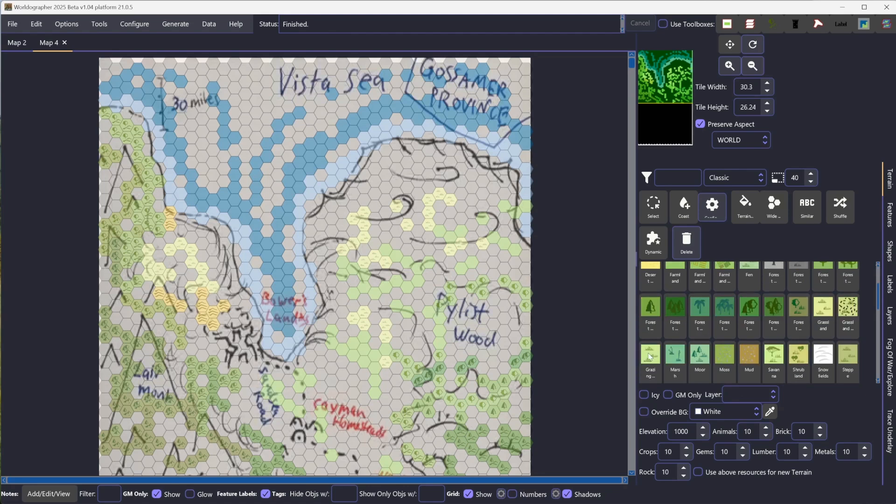
scroll(663, 355, down, 2)
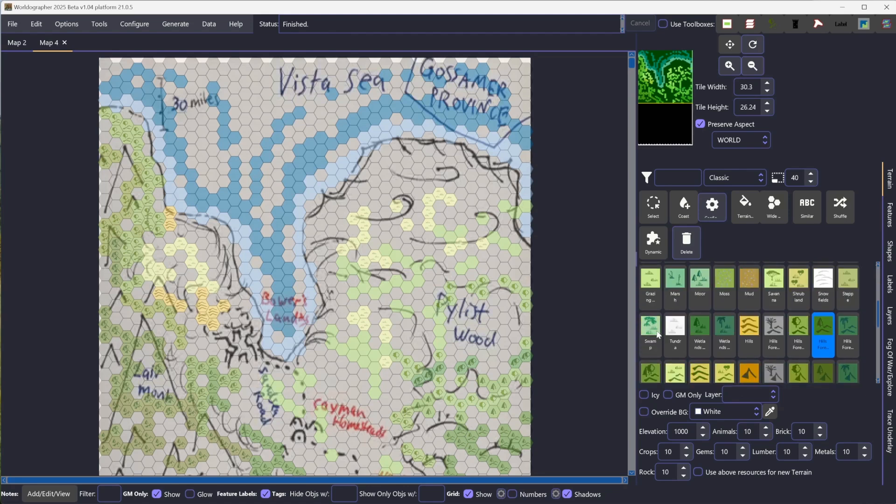
click(658, 334)
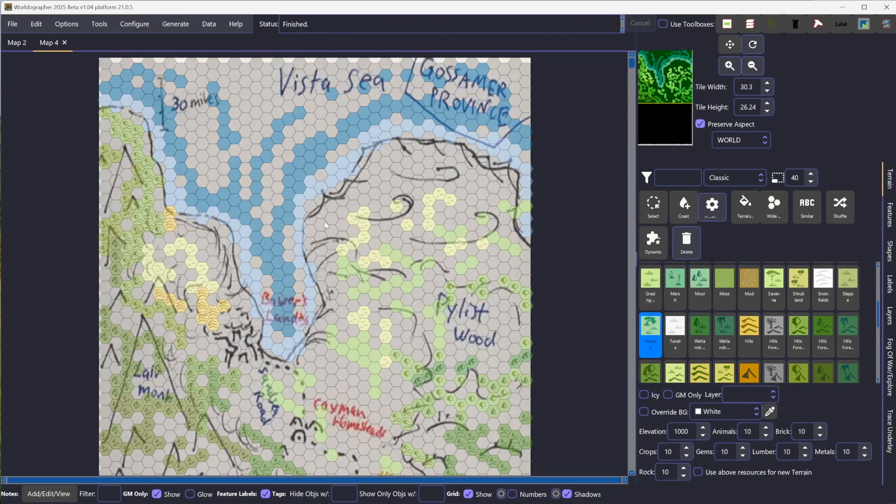
mouse_move(321, 232)
mouse_down()
mouse_move(321, 257)
mouse_move(340, 199)
mouse_move(365, 192)
mouse_up()
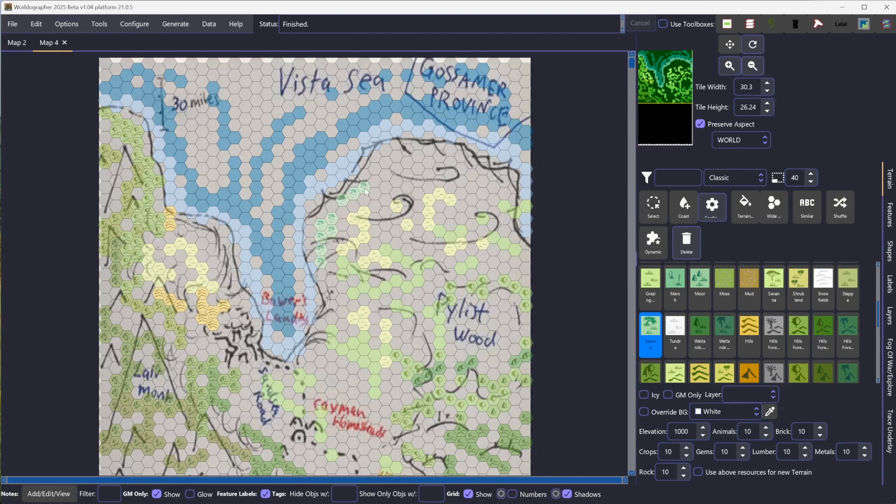
- Paint scattered Grassland hexes across the northeastern peninsula and more on the land just west of the bay
scroll(700, 298, up, 1)
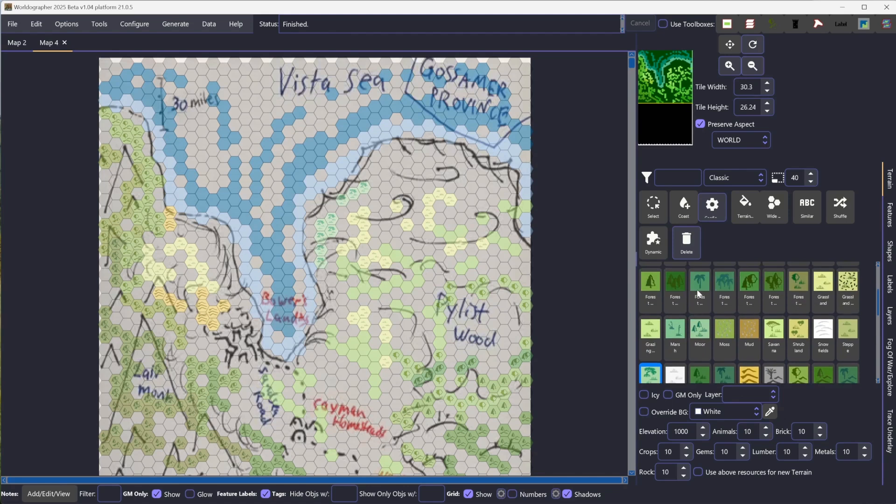
click(818, 284)
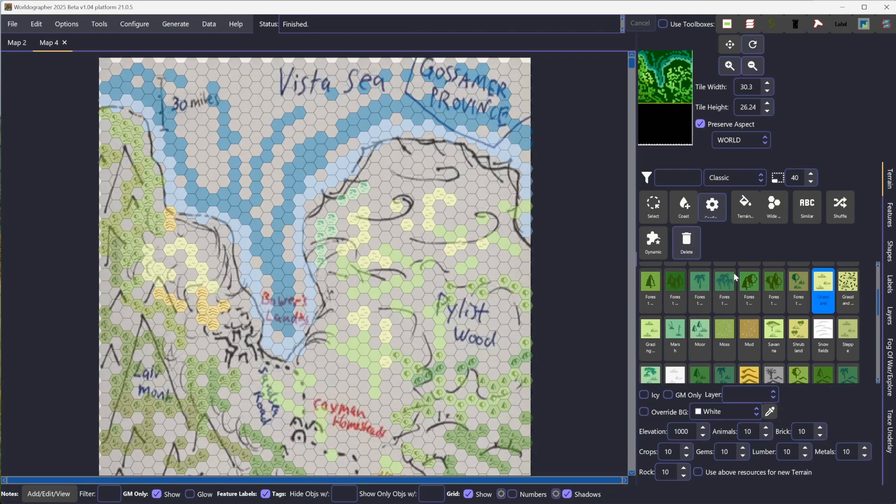
drag(392, 181, 488, 178)
mouse_move(437, 163)
mouse_down()
mouse_move(417, 177)
mouse_move(391, 166)
mouse_move(374, 170)
mouse_move(444, 189)
mouse_move(474, 164)
mouse_move(526, 219)
mouse_up()
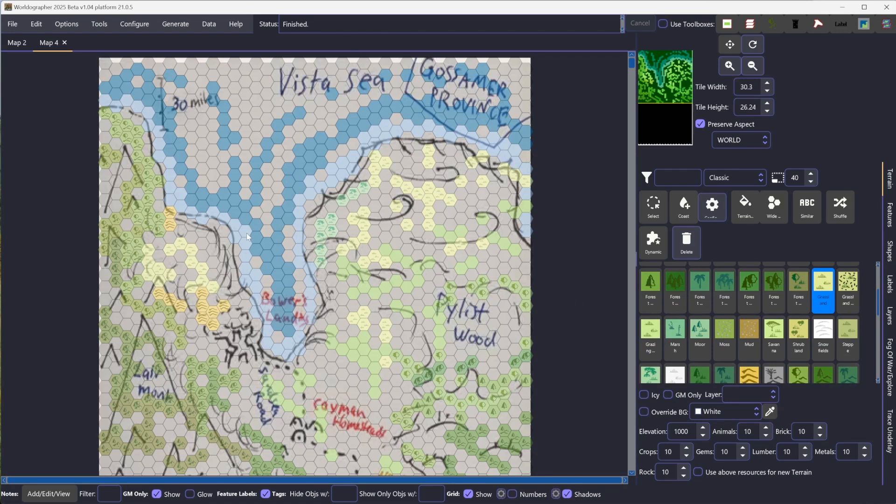
mouse_move(201, 244)
mouse_down()
mouse_move(216, 225)
mouse_move(227, 277)
mouse_up()
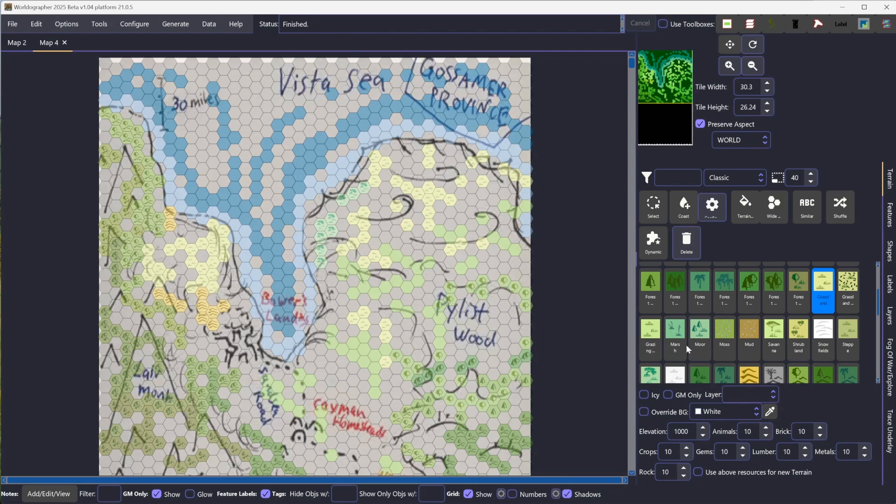
- Extend the Swamp hexes to fill the gap along the bay's eastern shoreline
click(652, 372)
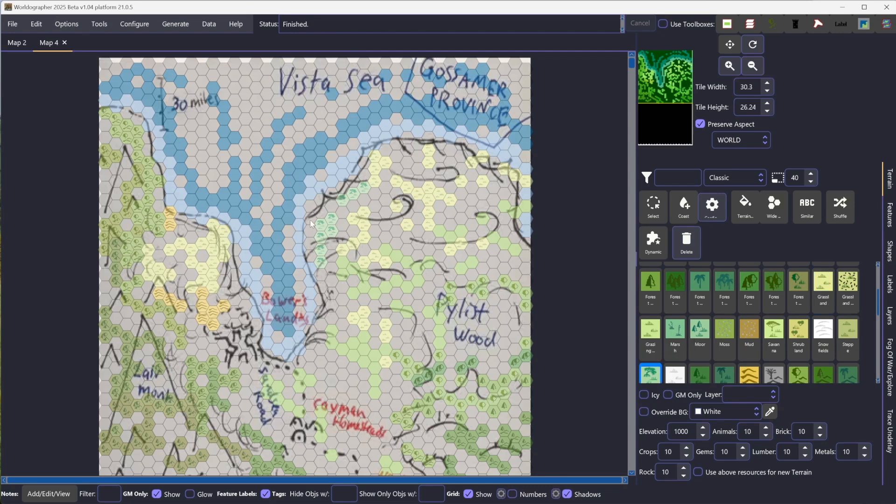
mouse_move(311, 223)
mouse_down()
mouse_move(310, 212)
mouse_move(358, 185)
mouse_move(312, 236)
mouse_up()
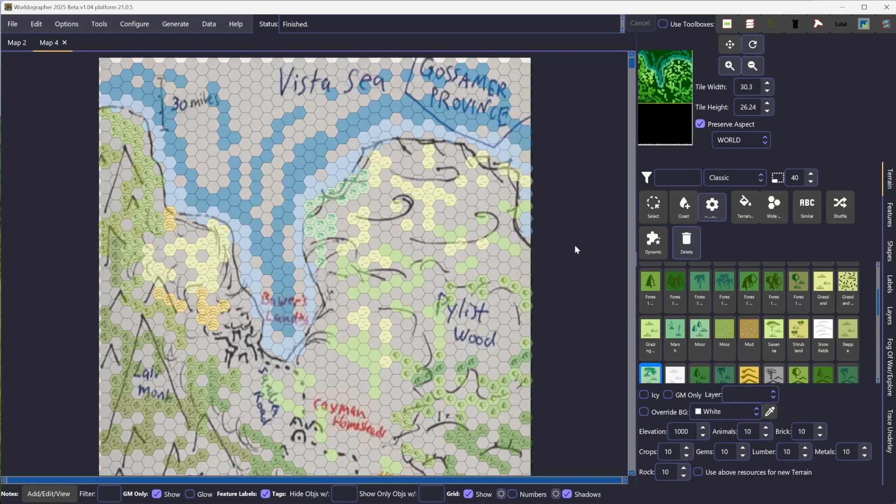
- Paint Farmland hexes along the northeastern coast and around the traced road south of the bay
scroll(698, 348, down, 1)
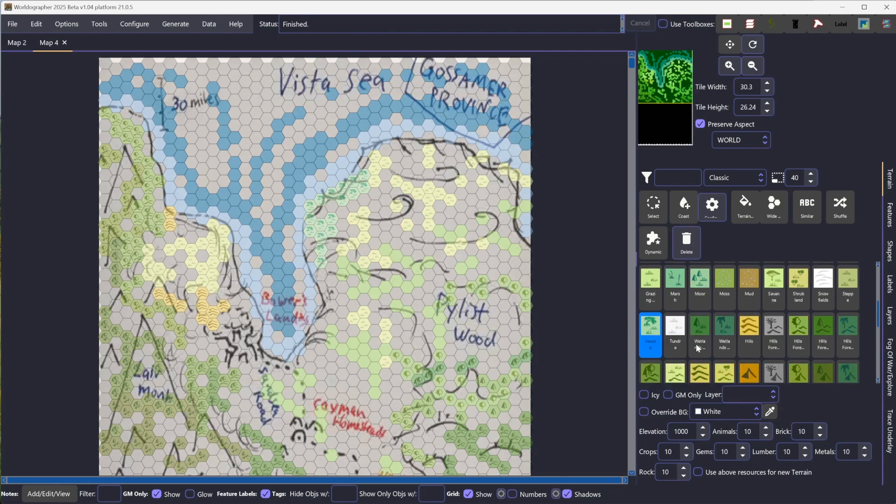
scroll(698, 348, up, 3)
click(675, 332)
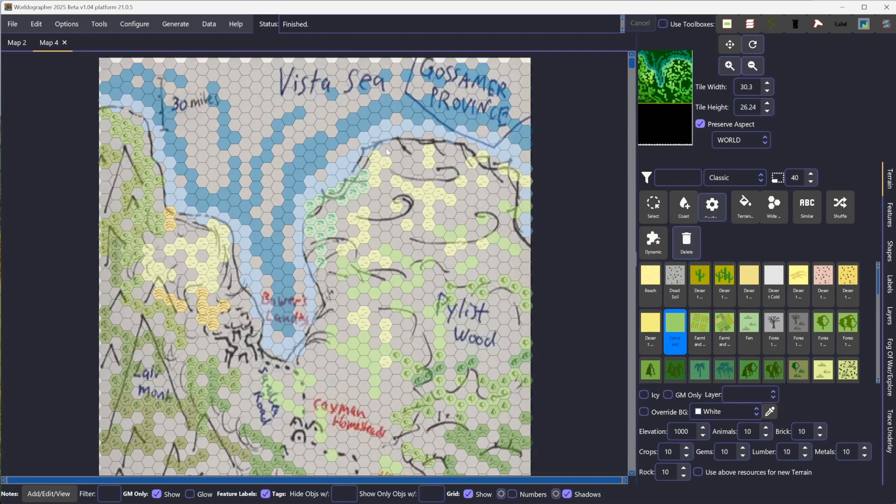
mouse_move(386, 152)
mouse_down()
mouse_move(430, 137)
mouse_move(465, 156)
mouse_up()
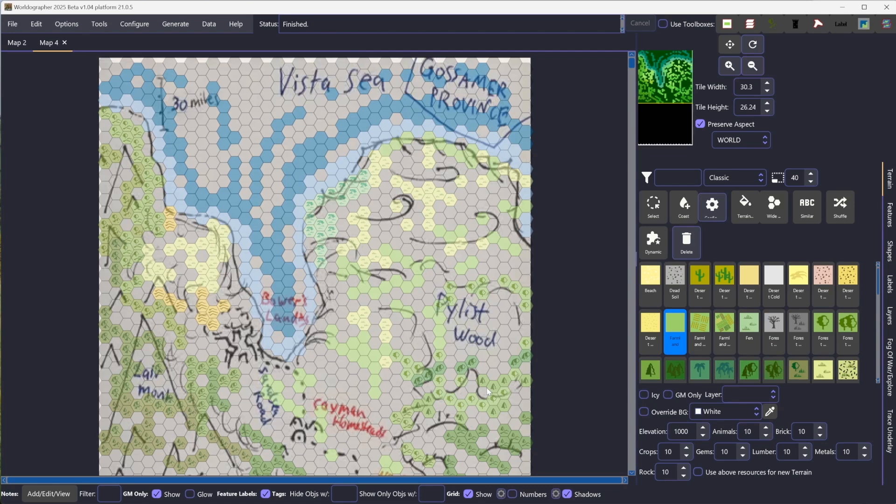
mouse_move(249, 370)
mouse_down()
mouse_move(245, 403)
mouse_move(270, 420)
mouse_up()
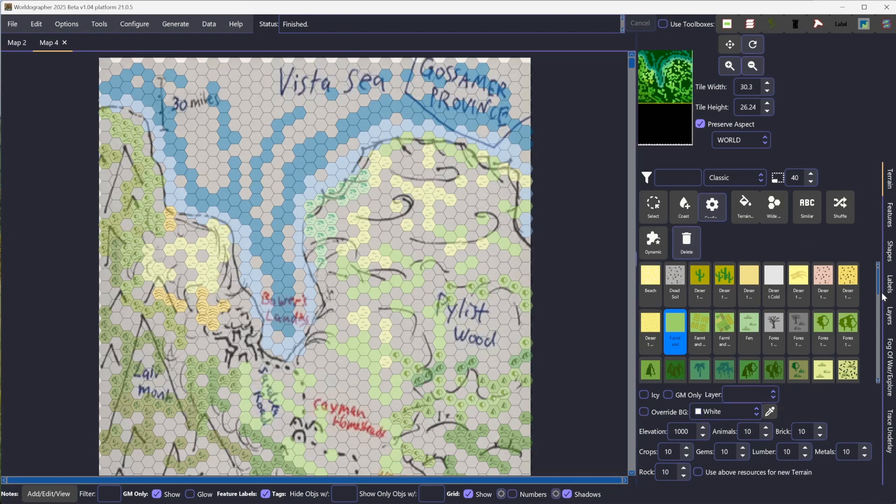
- Fill the unpainted hexes between the traced terrain with the Terrain Wizard
click(82, 25)
mouse_move(97, 24)
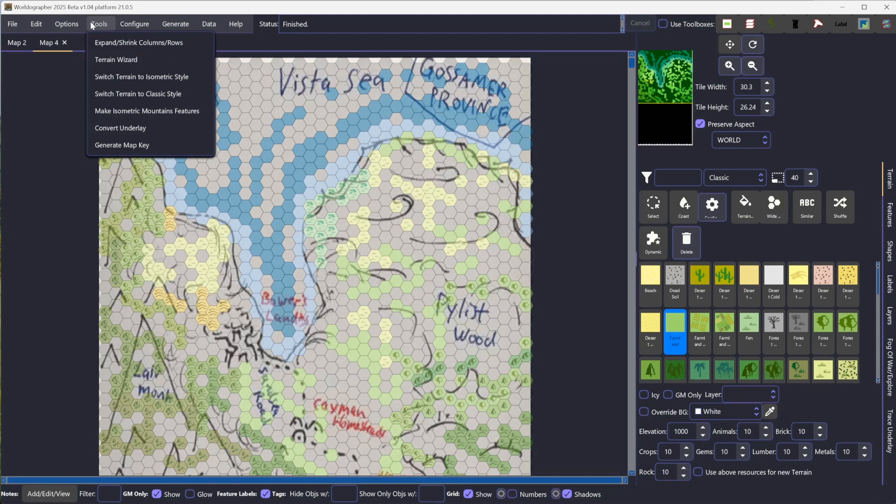
click(116, 61)
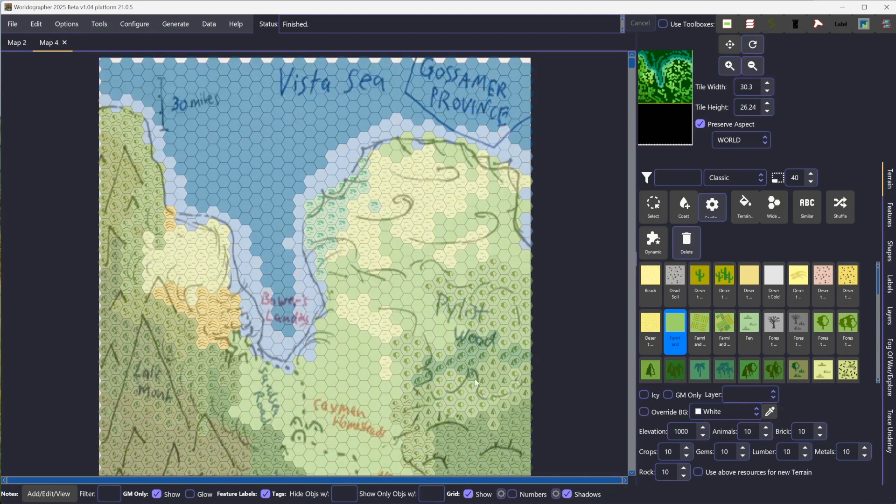
- Set the trace underlay image's opacity to 100%
click(890, 426)
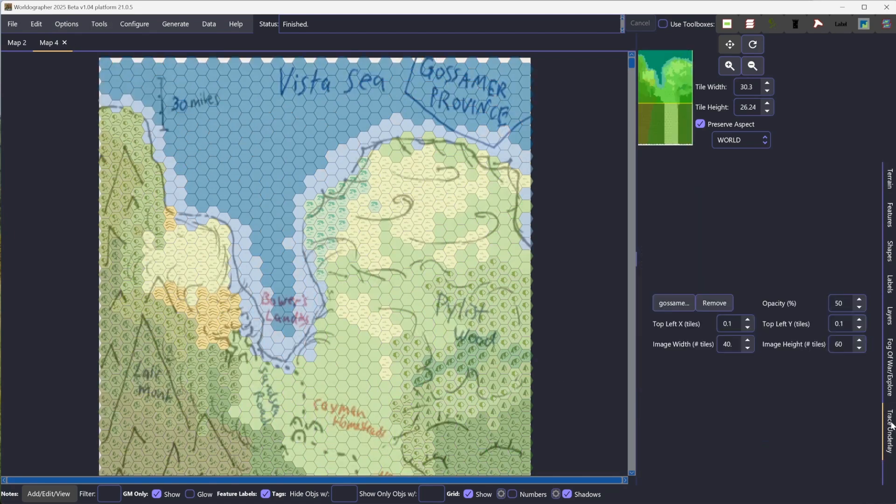
click(838, 303)
text(100)
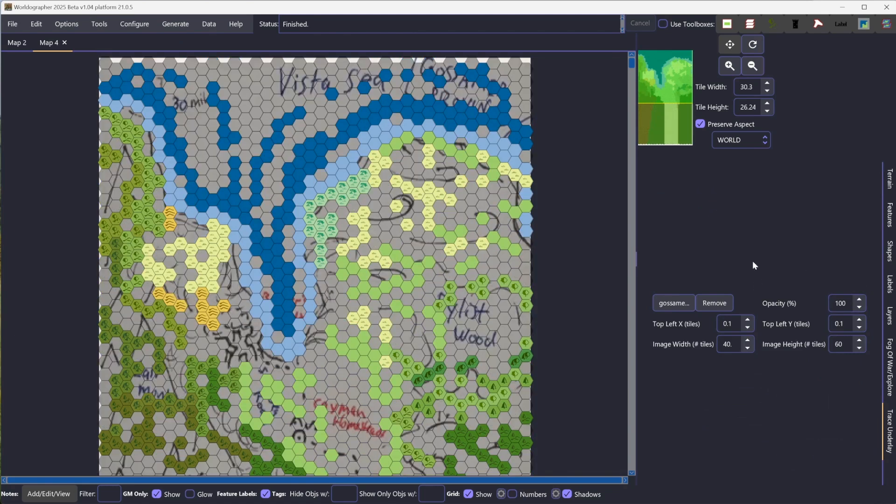
- Select Shuffle for the terrain and run the Terrain Wizard again to fill the remaining blank hexes, with scattered terrain variations
click(891, 191)
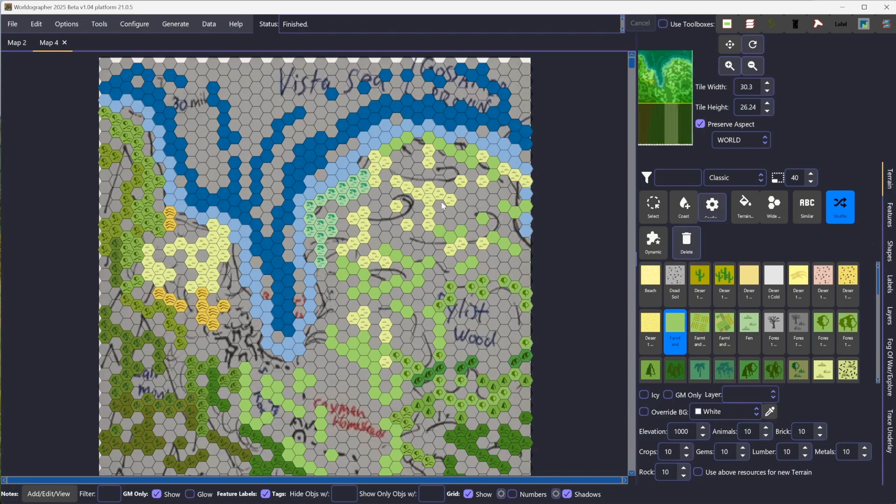
click(90, 25)
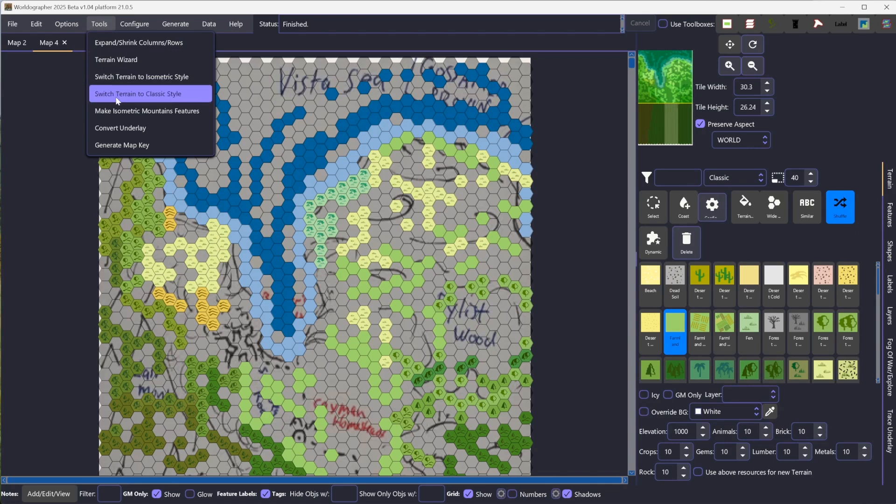
click(106, 64)
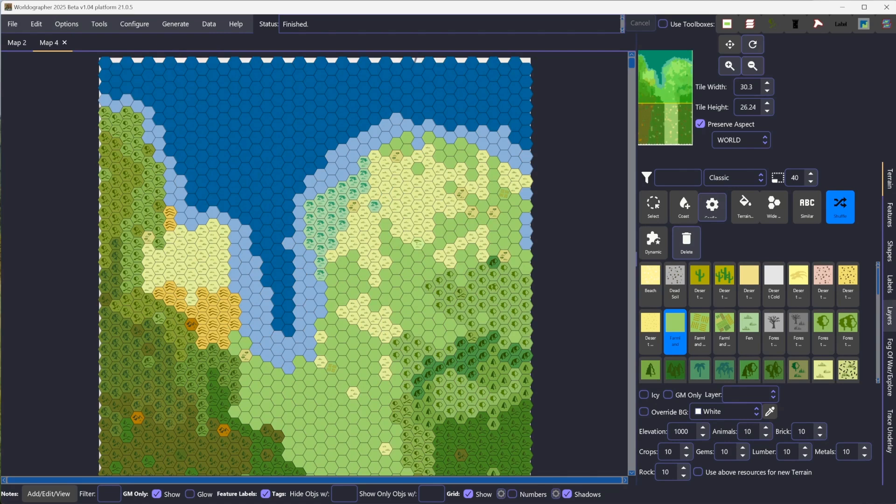
- Set the trace underlay image's opacity back to 50%
click(889, 416)
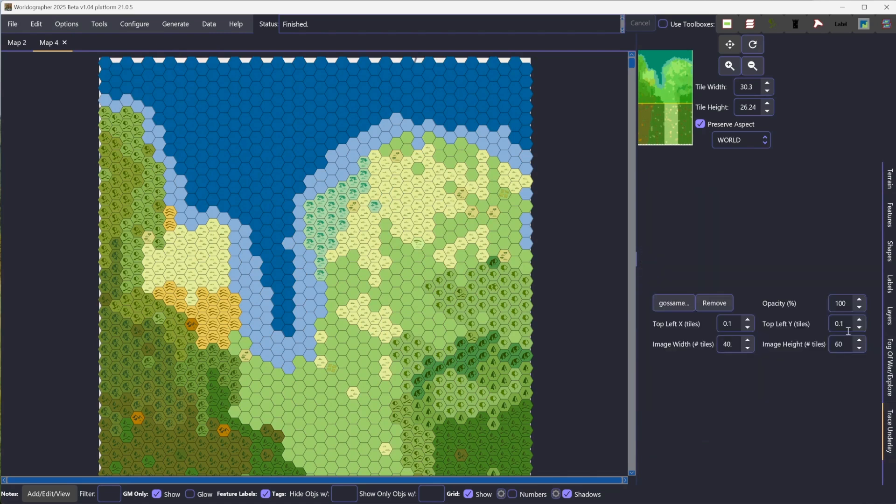
drag(844, 304, 822, 302)
text(50)
key(Return)
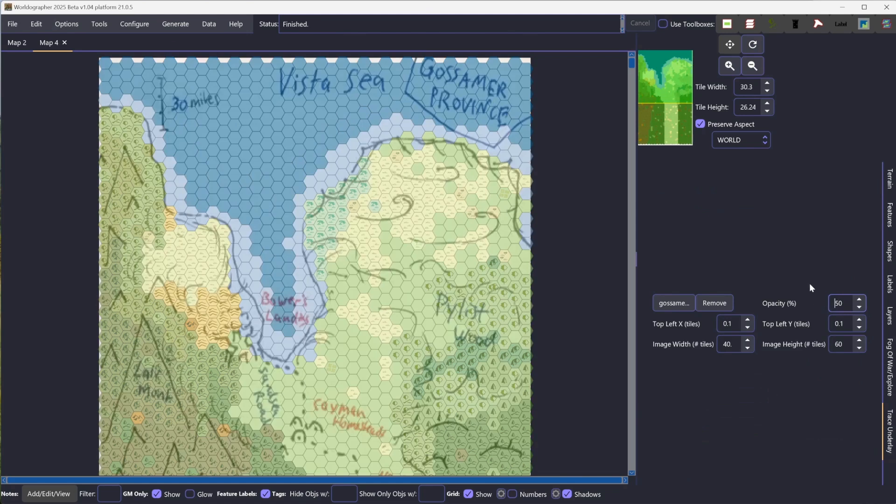
- Draw a curve with the Road preset along the traced road from the bay's southern end past Cayman Homesteads toward the south
click(889, 251)
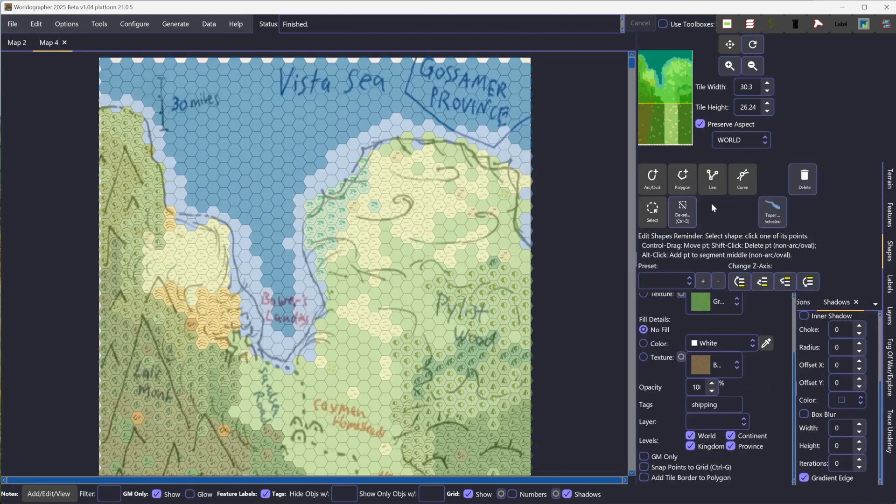
click(675, 281)
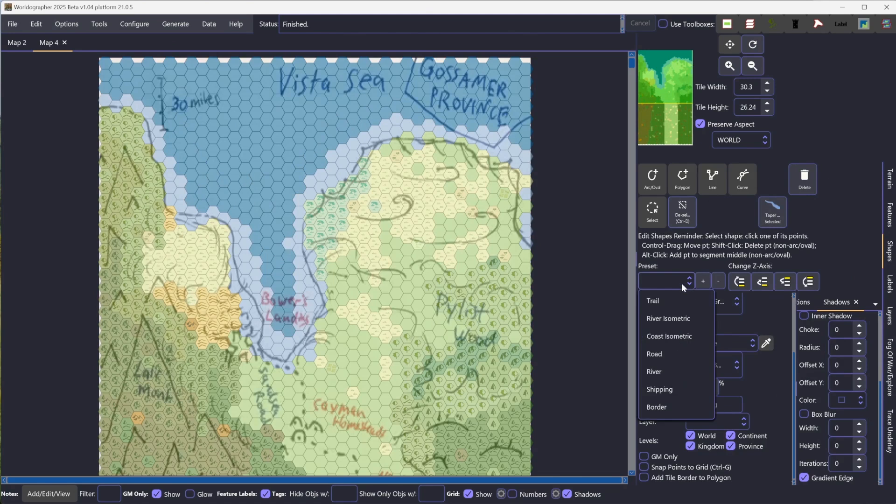
click(670, 352)
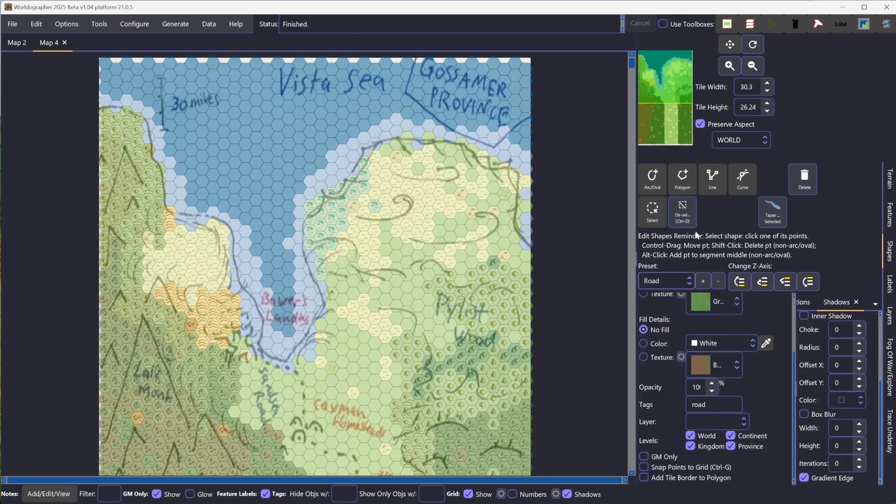
click(716, 183)
click(737, 190)
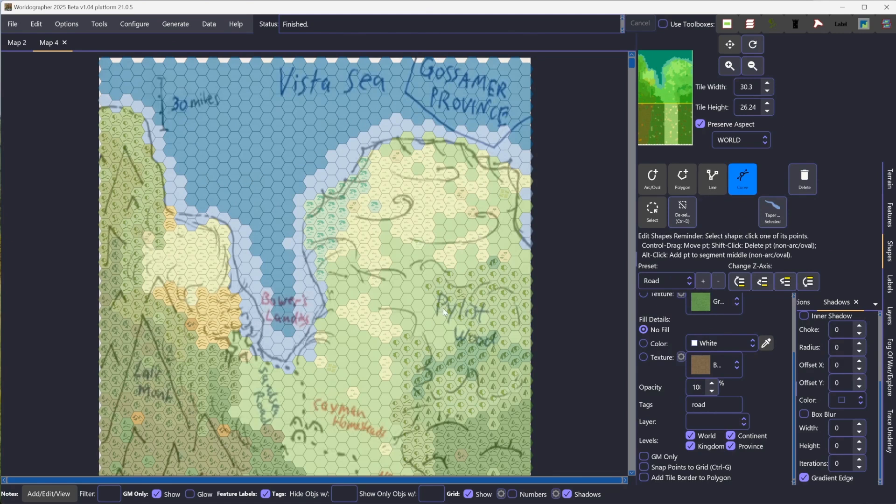
click(261, 360)
click(297, 377)
click(303, 406)
click(304, 424)
drag(297, 378, 313, 394)
mouse_move(303, 386)
mouse_down()
mouse_move(310, 379)
mouse_move(314, 389)
mouse_move(301, 384)
mouse_up()
click(357, 473)
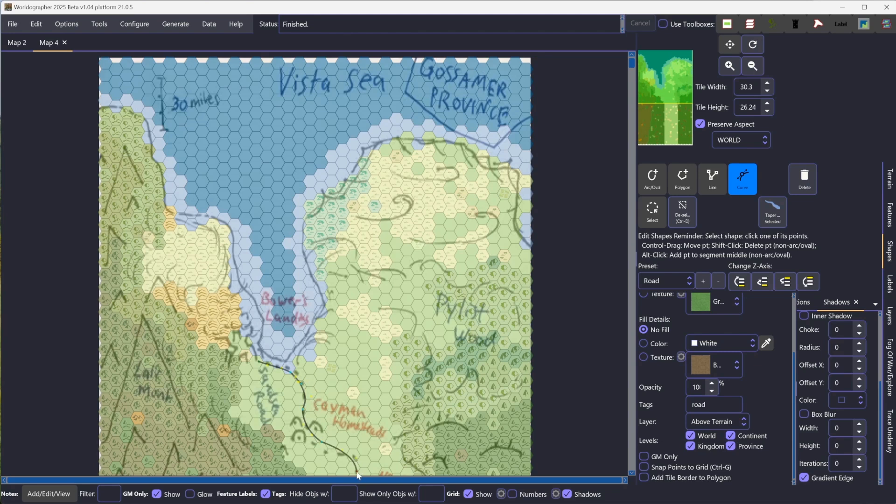
- Filter the map features by "village" and choose the Settlement Village icon for placement
click(890, 215)
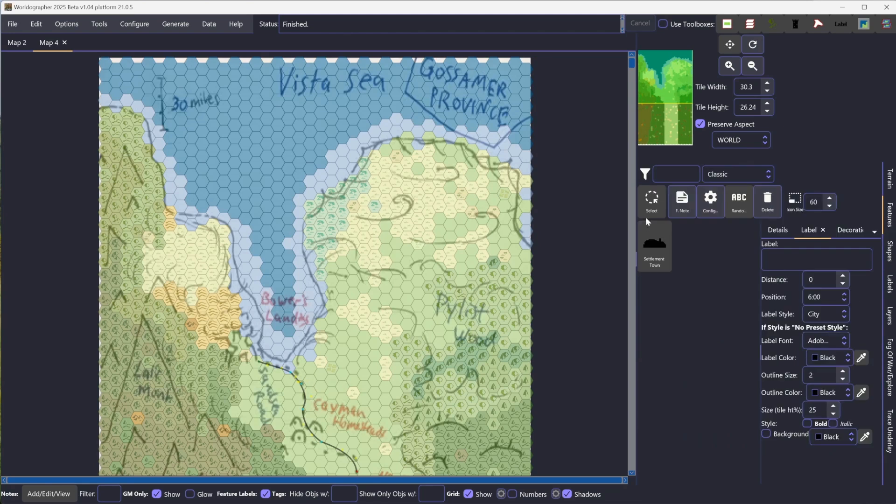
click(673, 177)
text(villa)
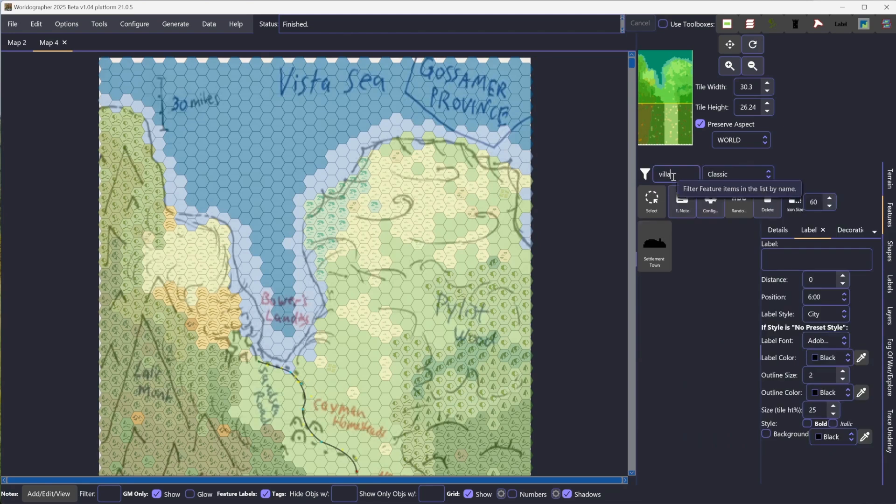
text(ge)
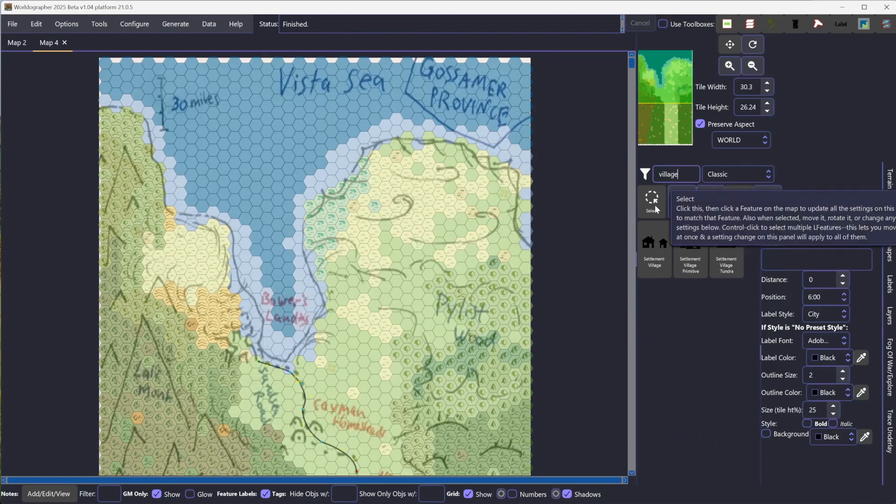
click(659, 253)
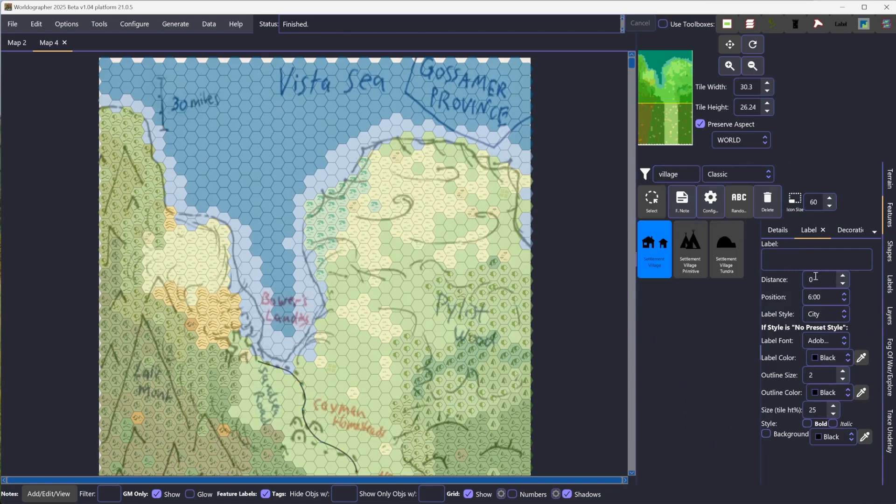
- Label the village "Cayman Homesteads" on two lines and place it beside the road at the traced homesteads symbol
click(811, 253)
text(Caymn)
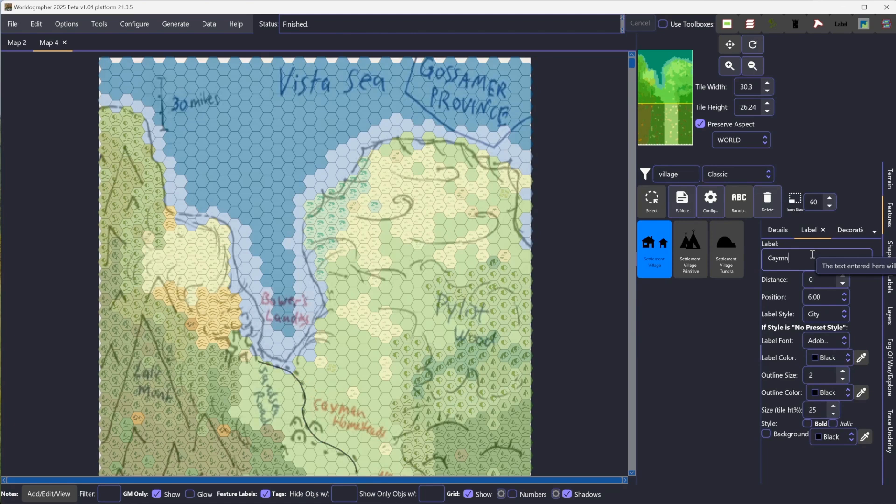
key(BackSpace)
text(an)
key(Return)
text(Homesteads)
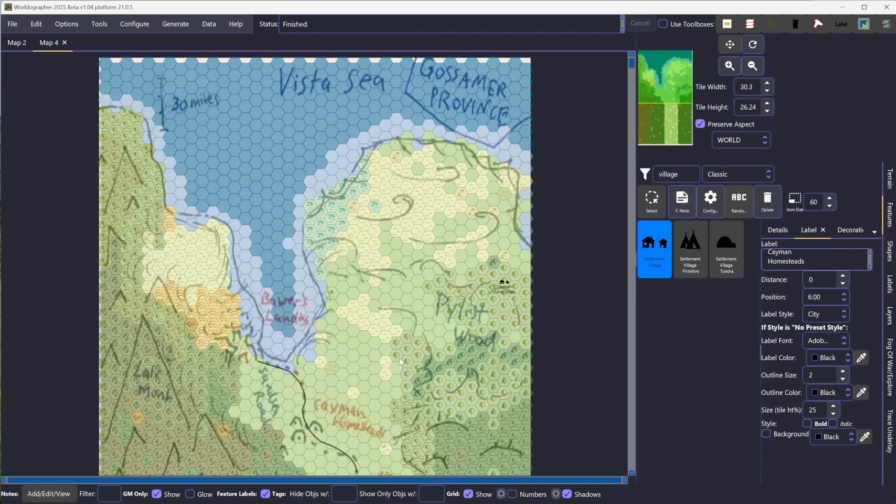
click(353, 395)
click(301, 427)
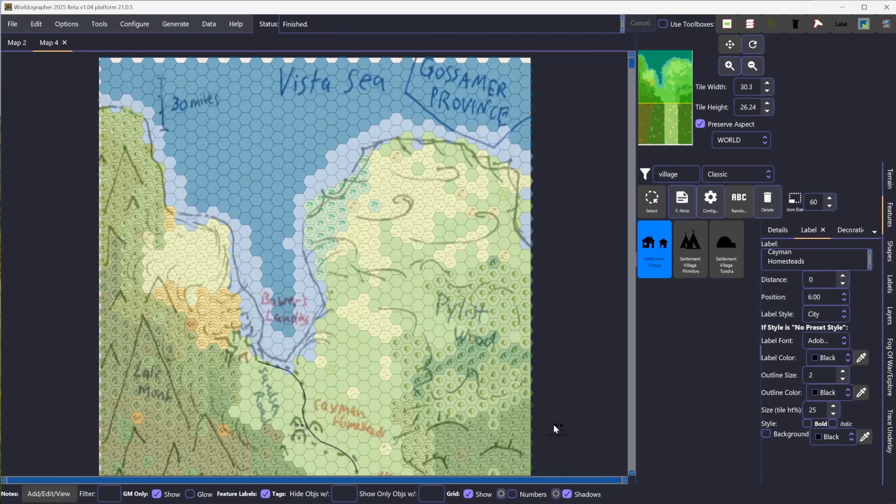
- Set the trace underlay image's opacity to 100% for an unobstructed view of the hex map
click(889, 431)
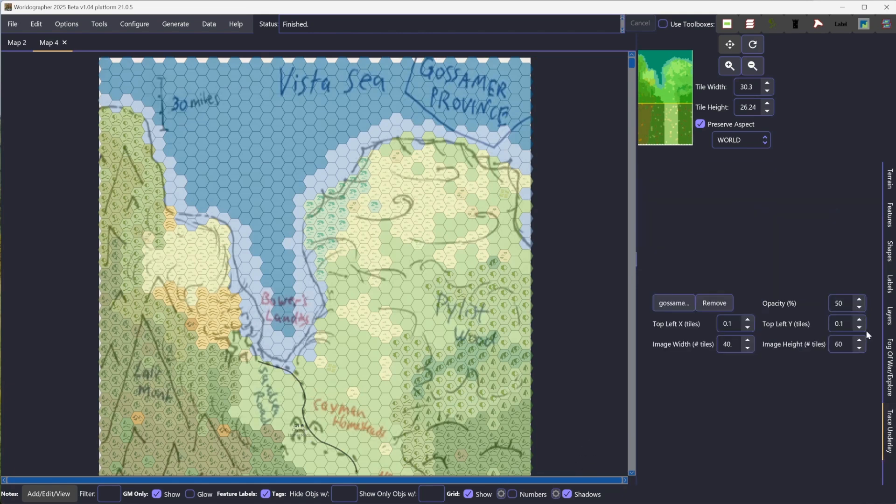
click(833, 304)
key(Return)
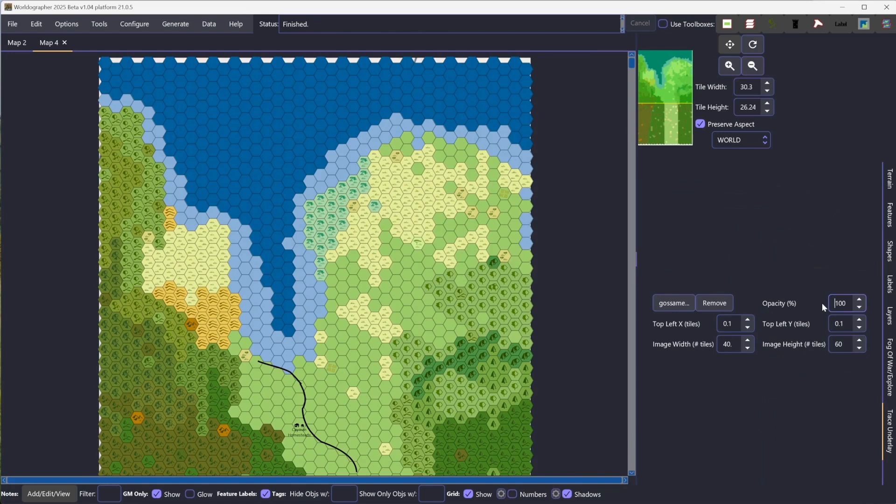
- Paint the water hex under the road at the bay's southern end with Farmland terrain
click(889, 179)
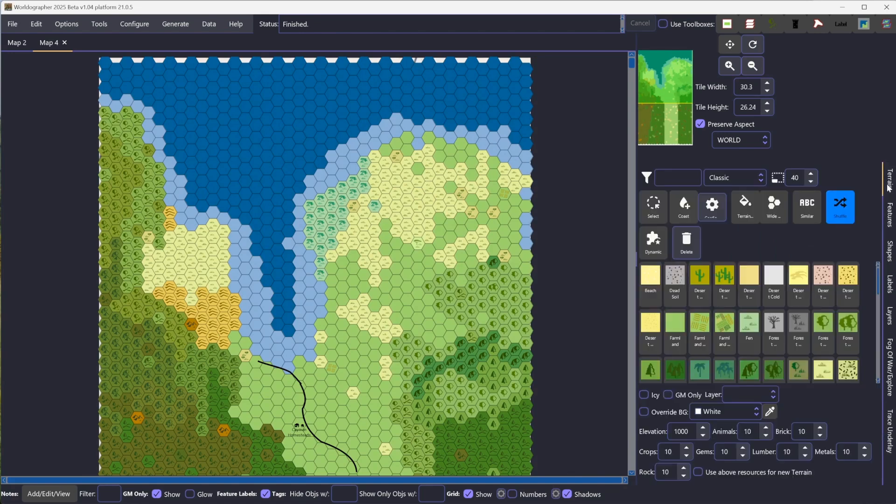
click(676, 326)
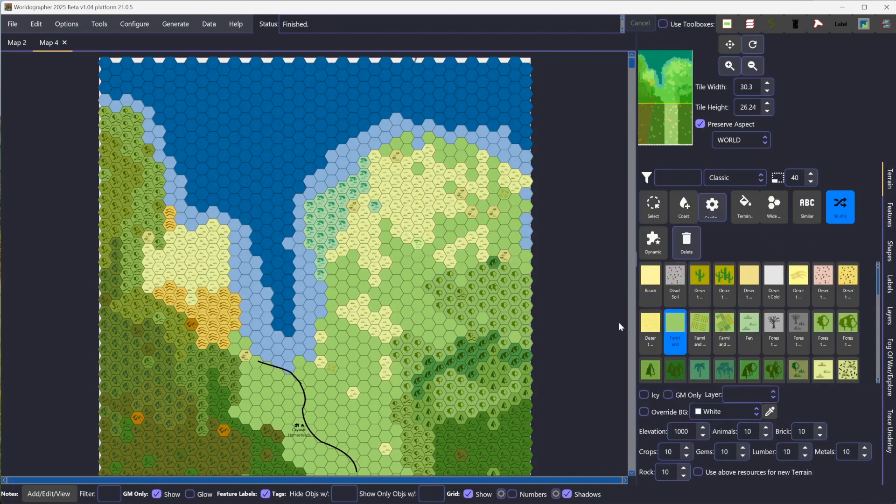
click(288, 366)
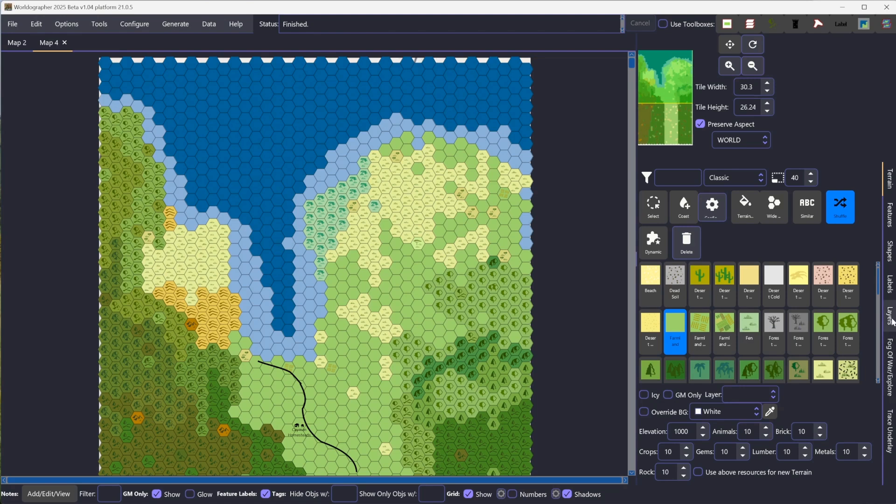
- Open the trace underlay image's settings
click(890, 422)
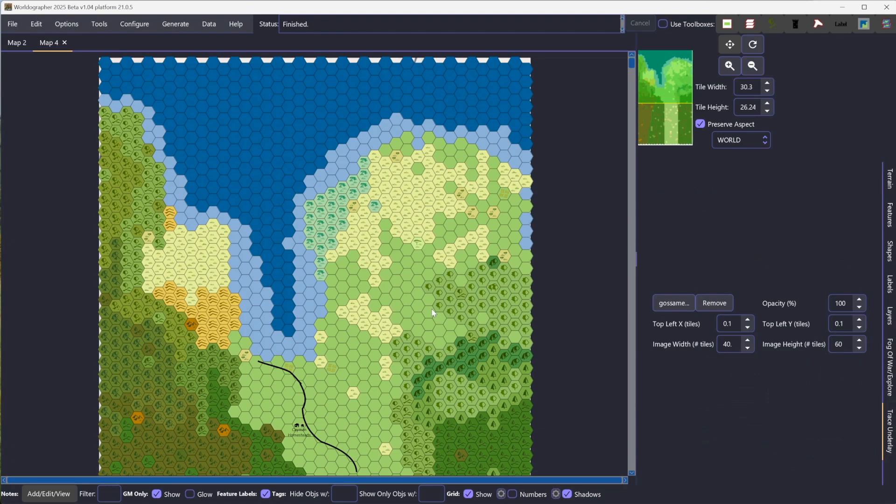